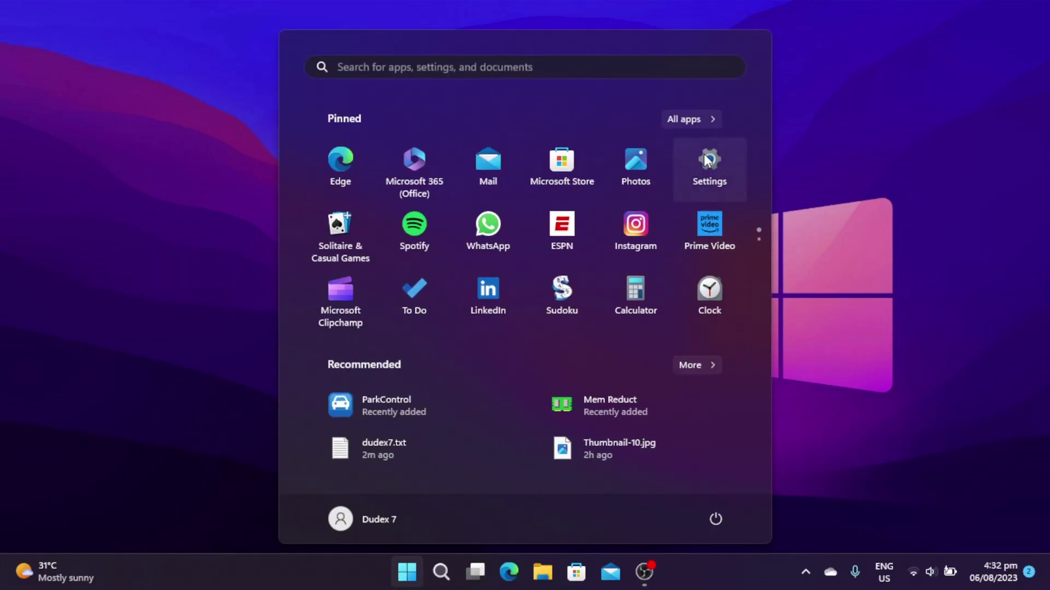
Step: Open the Storage Sense configuration page within the Windows system storage settings
left_click(707, 158)
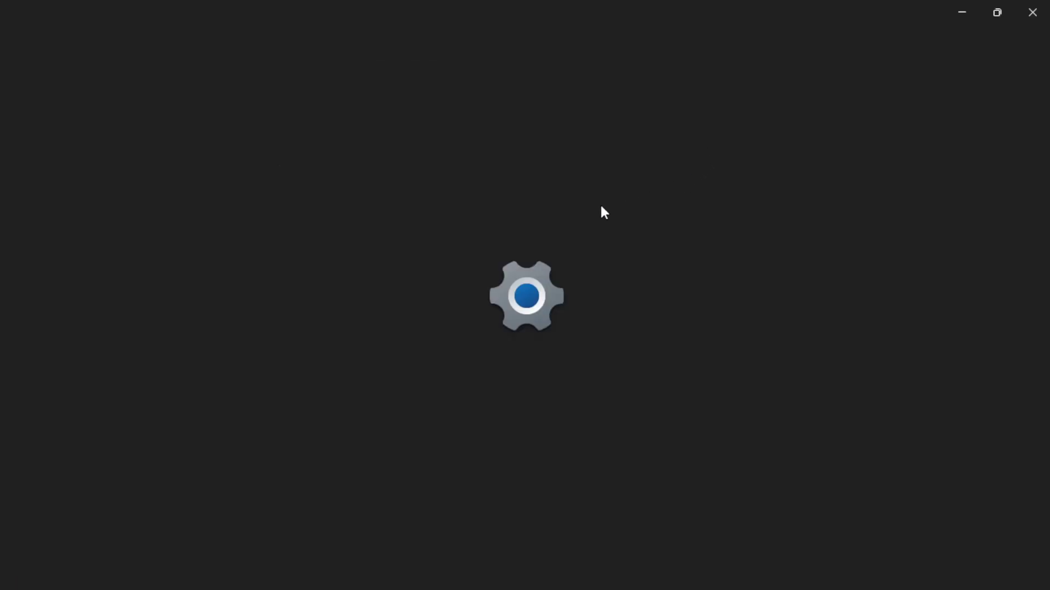
scroll(518, 309, "down", 3)
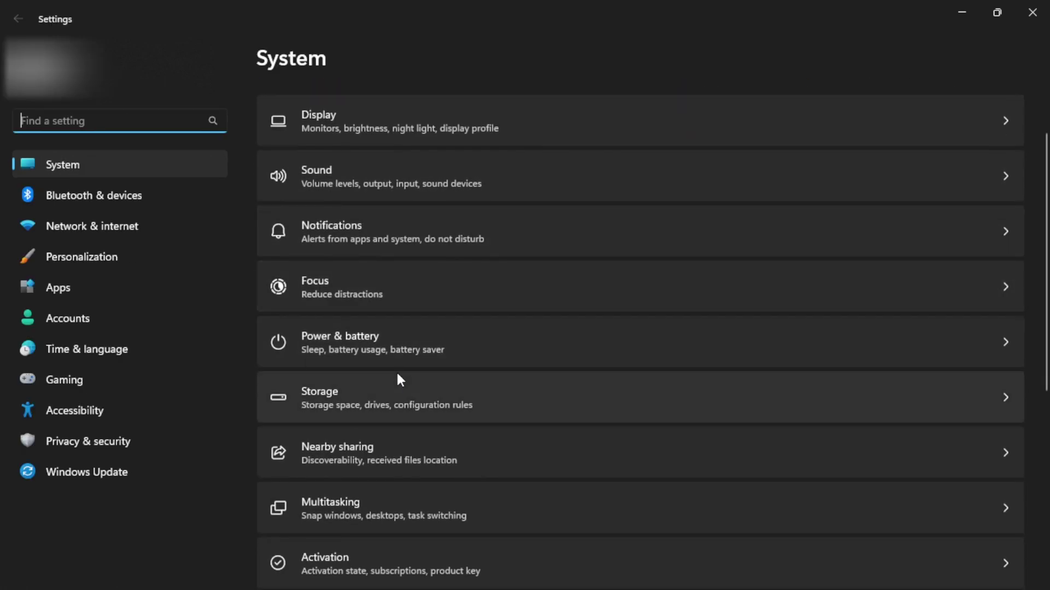
left_click(398, 376)
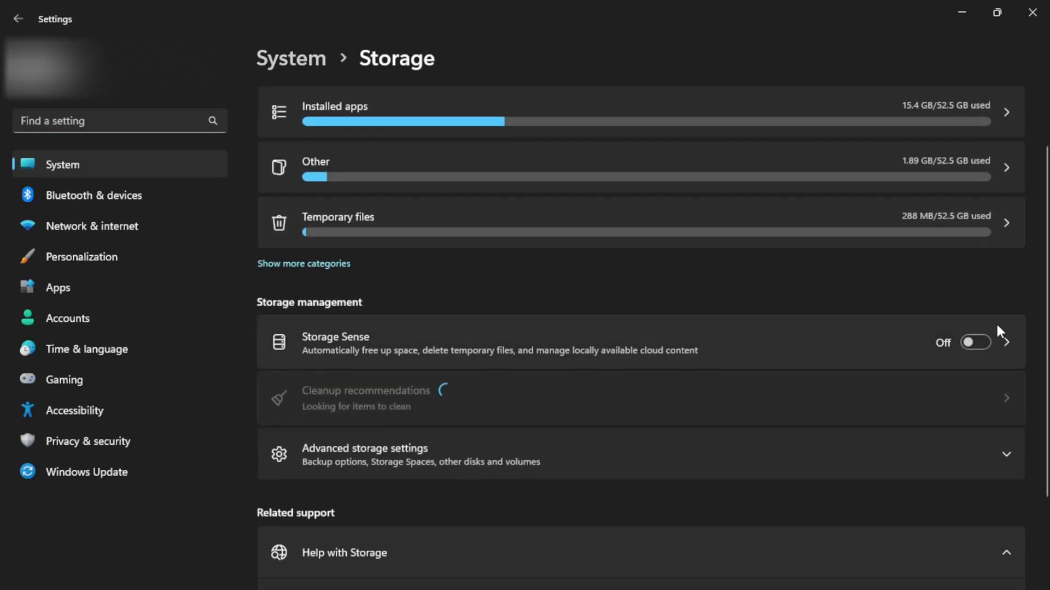
left_click(1013, 335)
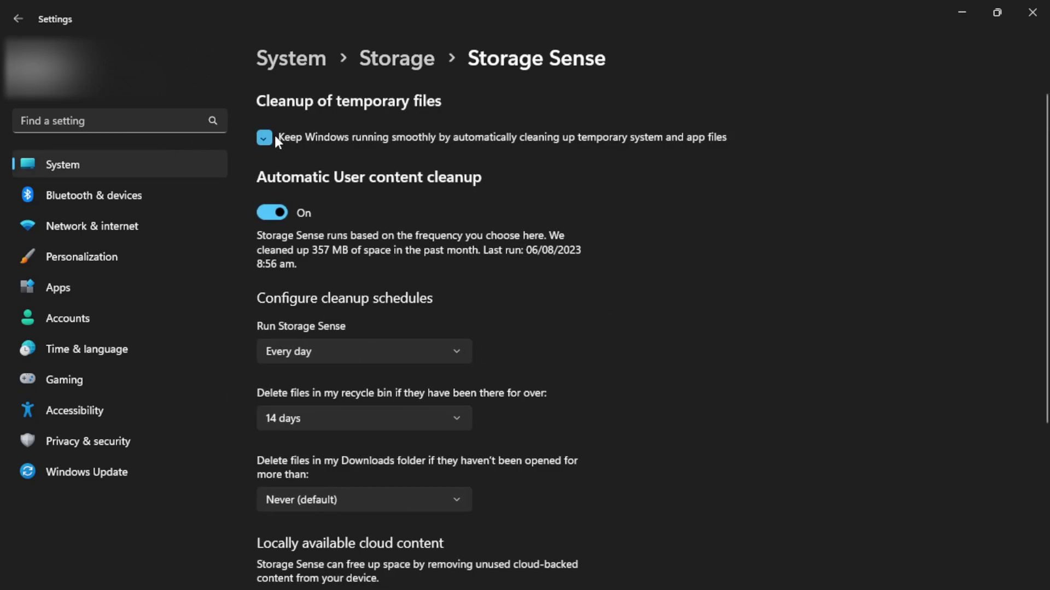
Step: Schedule Storage Sense to run every day and delete recycle bin files that have been there for over 14 days
left_click(360, 347)
left_click(338, 359)
left_click(355, 425)
left_click(342, 417)
scroll(333, 407, "down", 2)
scroll(334, 393, "down", 2)
scroll(333, 385, "up", 2)
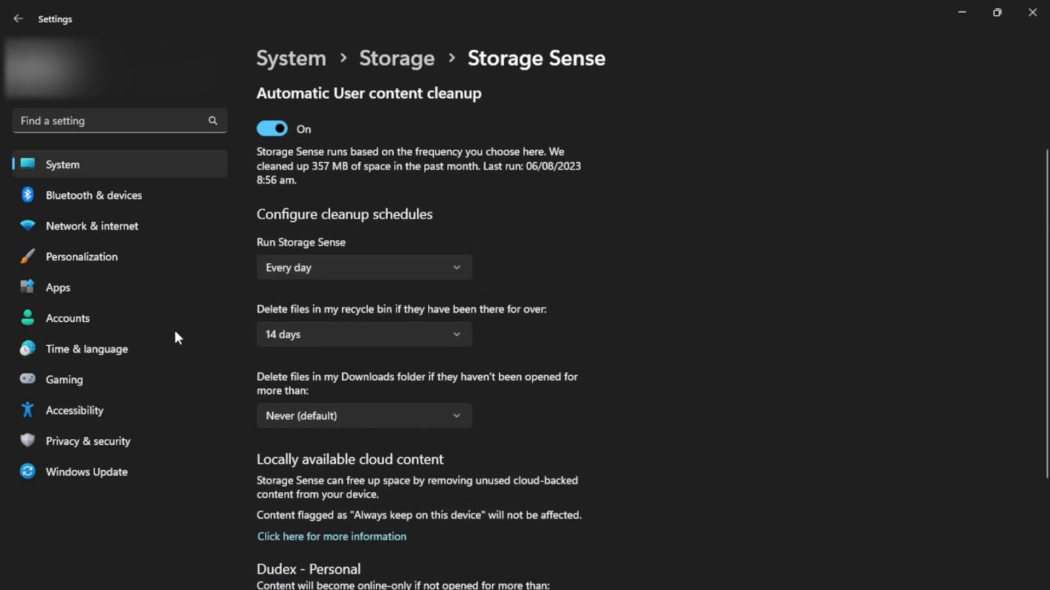
Step: Turn off the option to open Xbox Game Bar with the controller button in the gaming settings
left_click(108, 381)
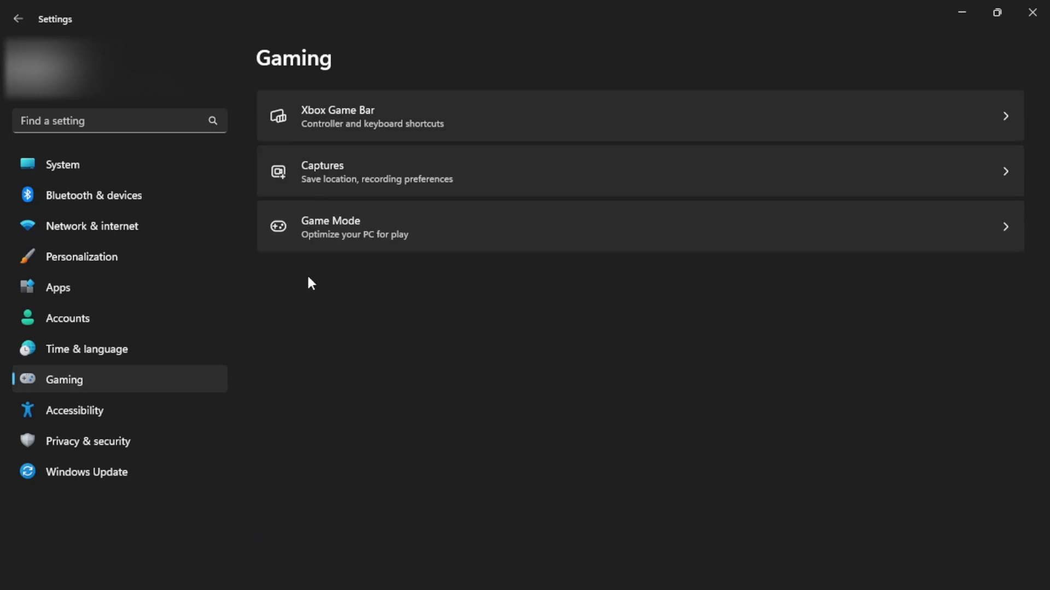
left_click(404, 121)
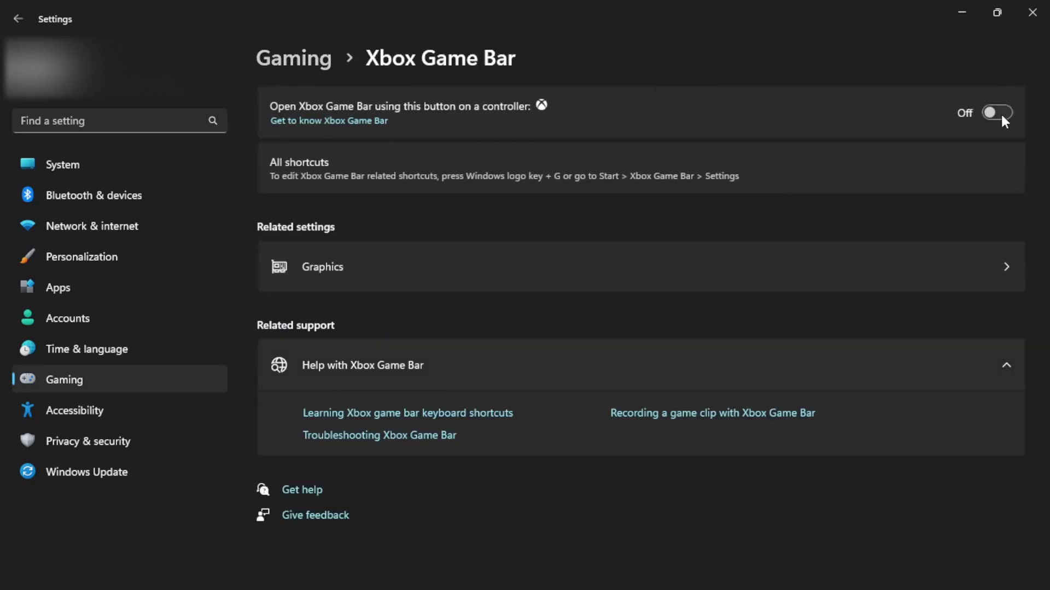
left_click(997, 113)
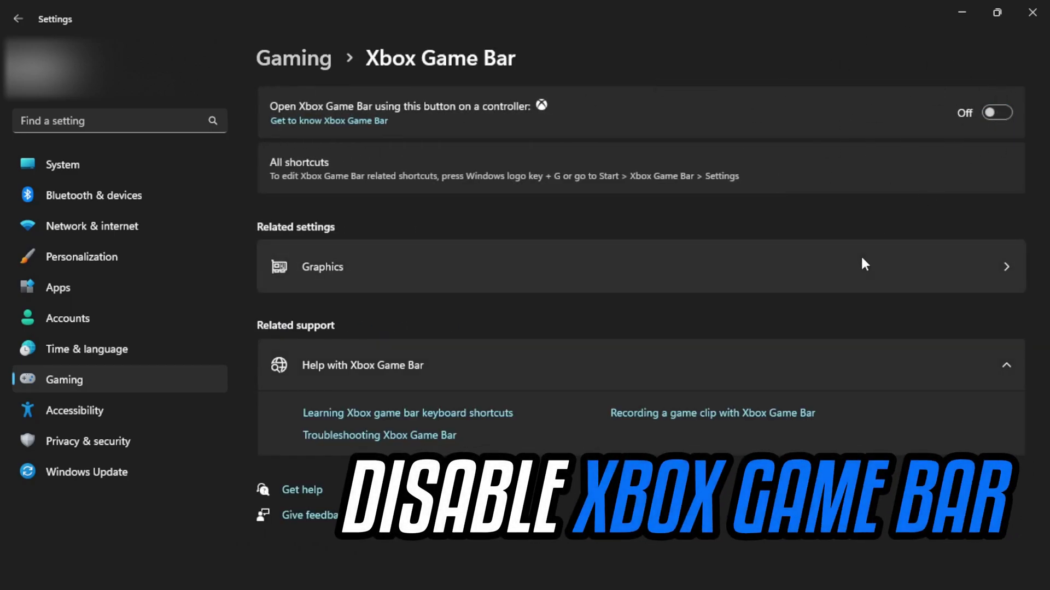
Step: Switch Game Mode on in the gaming settings and close the Settings window
left_click(290, 58)
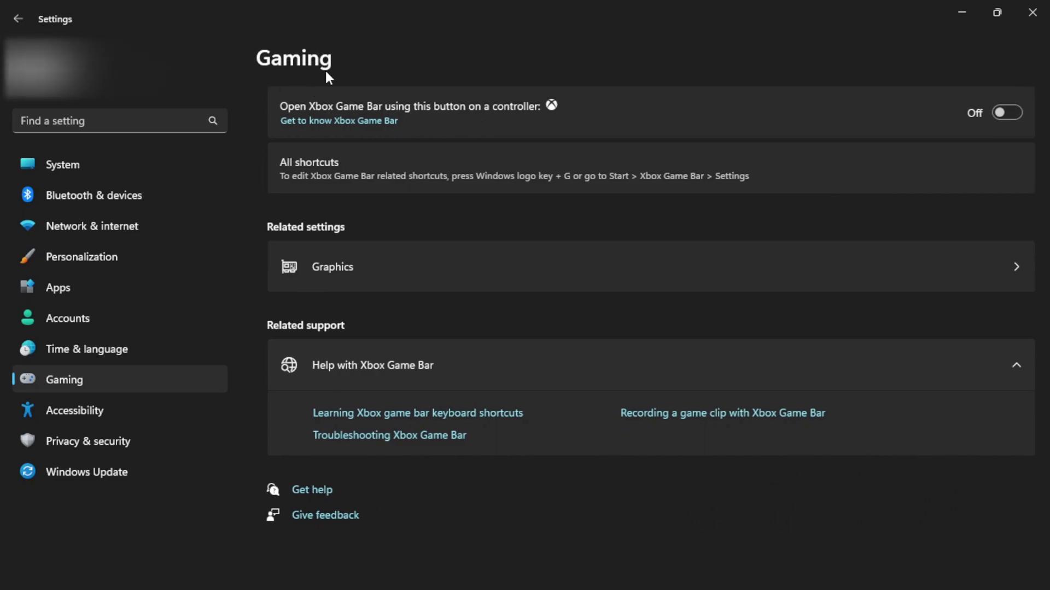
left_click(366, 233)
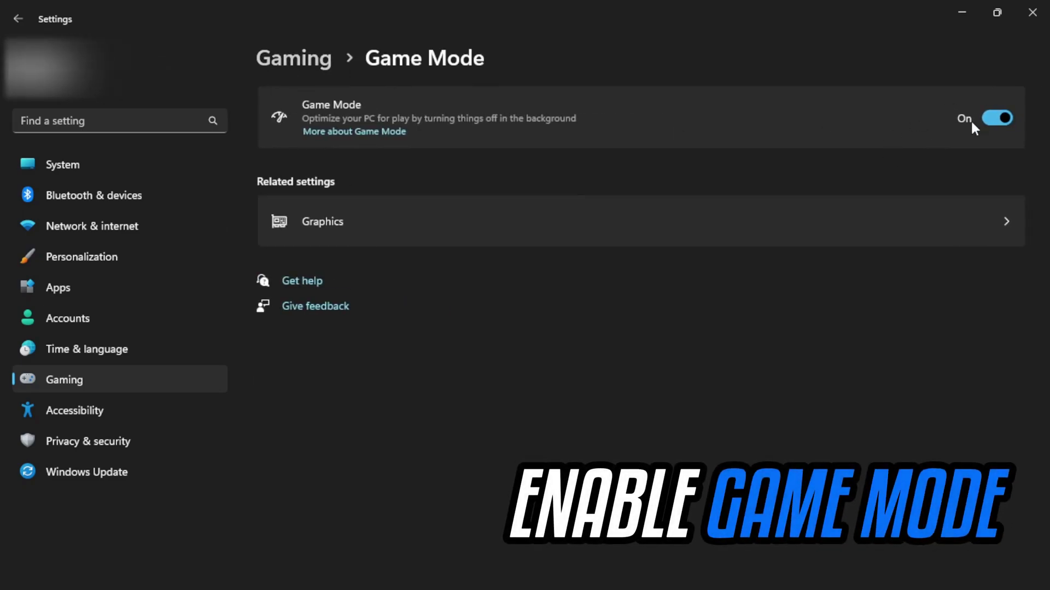
left_click(993, 118)
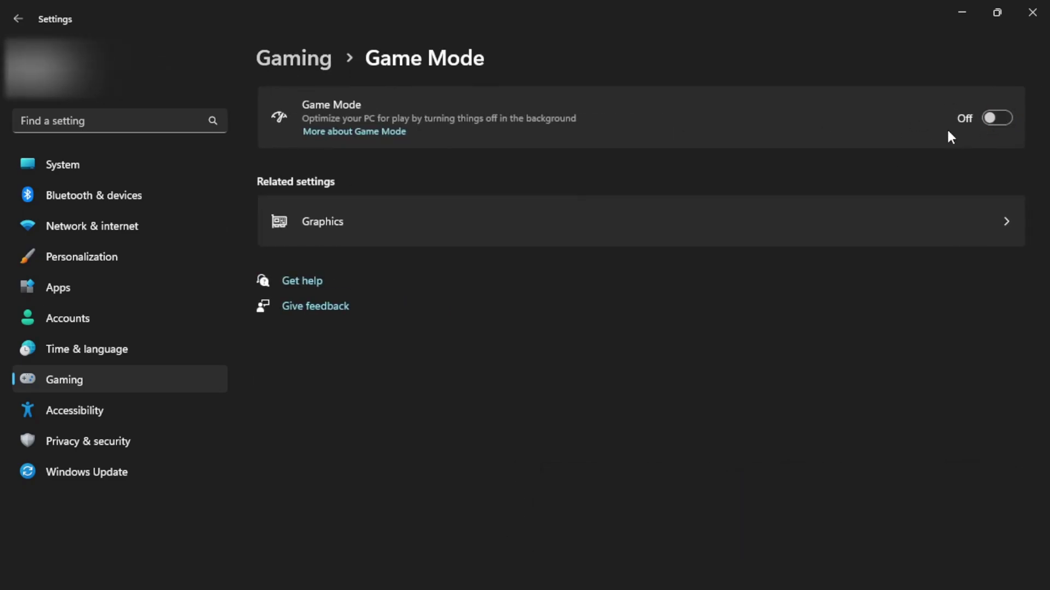
left_click(997, 117)
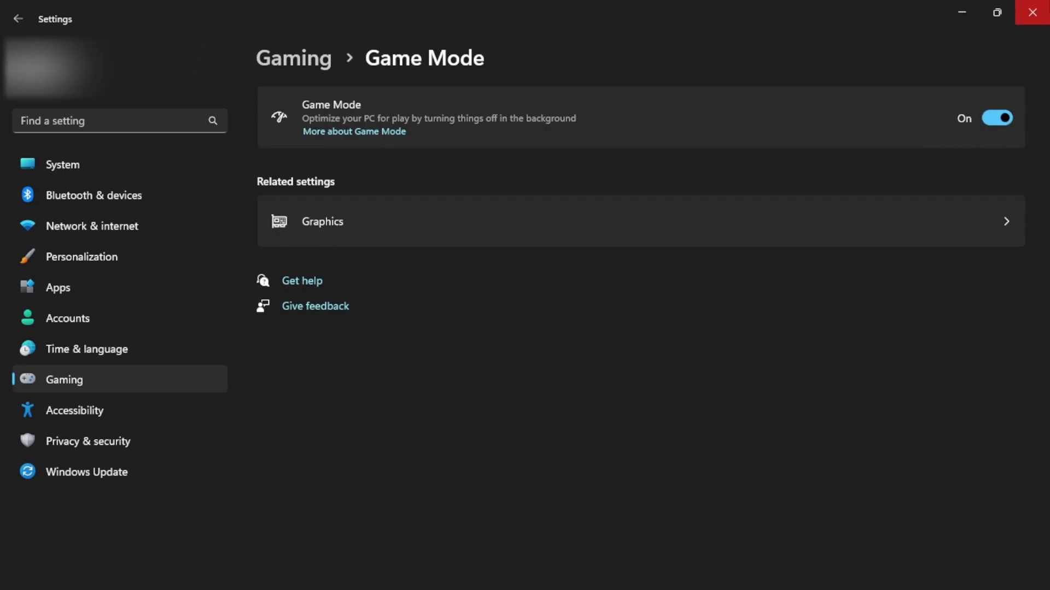
left_click(1032, 12)
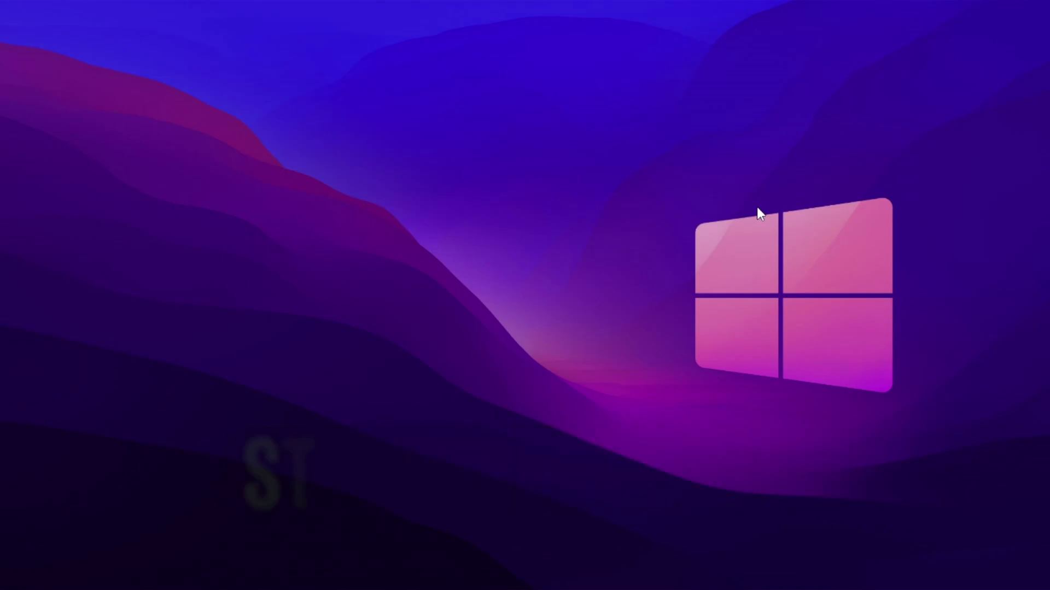
Step: Launch Task Manager and show its list of startup apps
key("super")
type("tas")
key("Return")
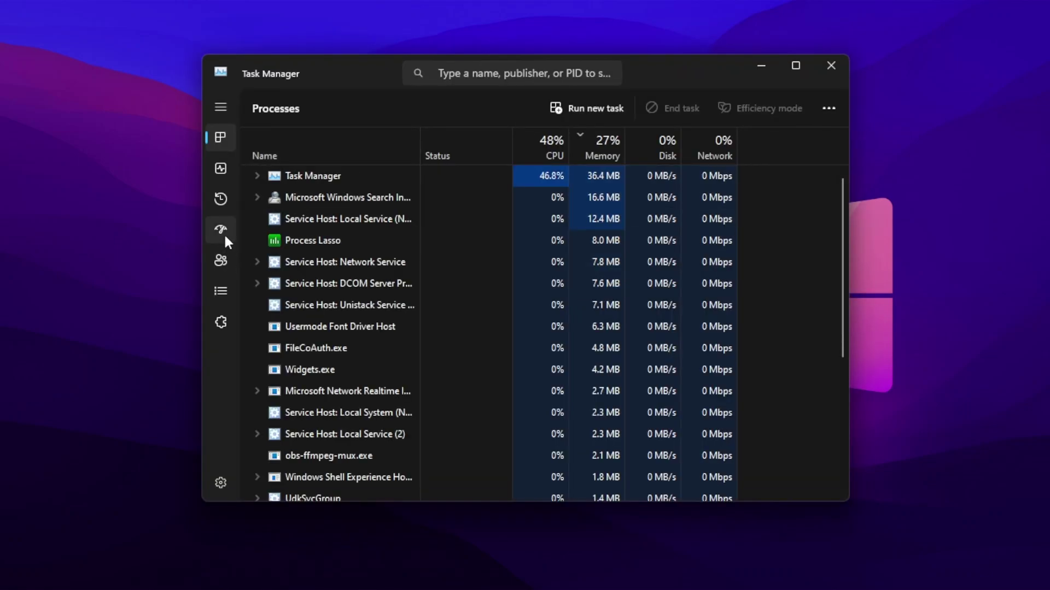
left_click(224, 230)
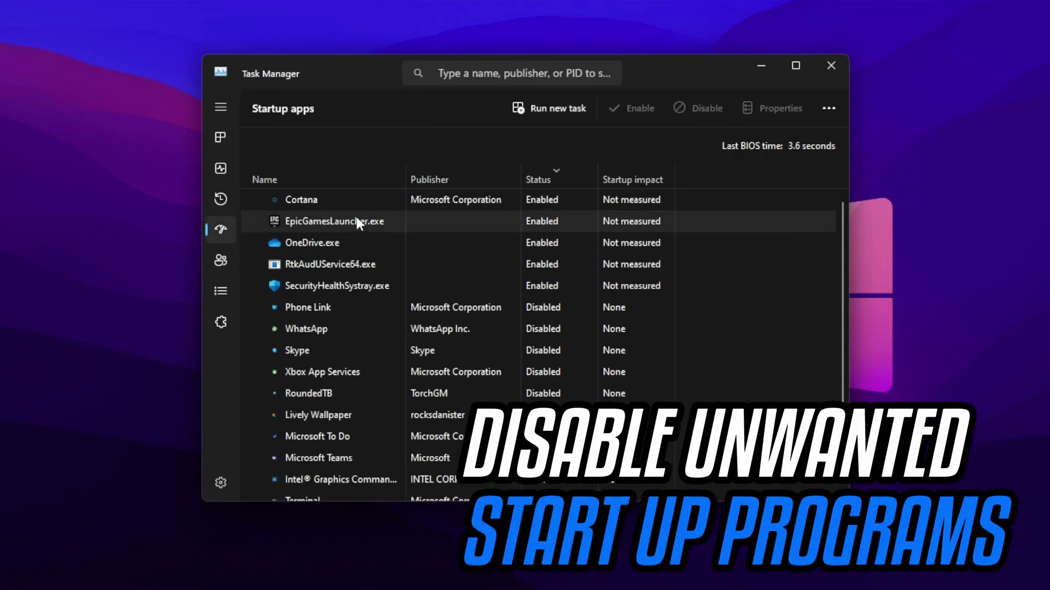
Step: Disable EpicGamesLauncher.exe as a startup app and close Task Manager
left_click(360, 219)
right_click(360, 215)
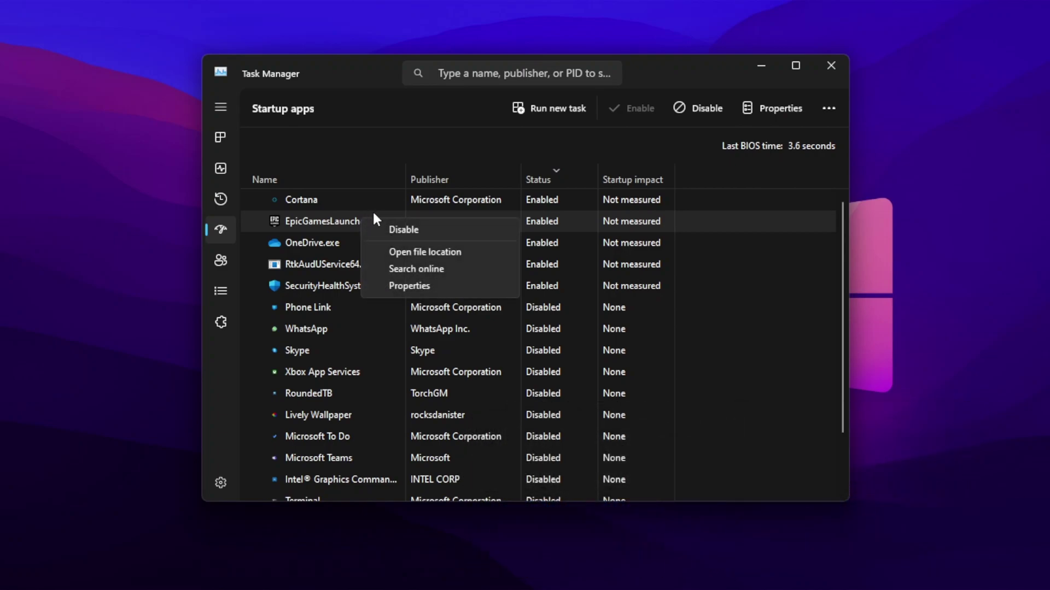
left_click(380, 229)
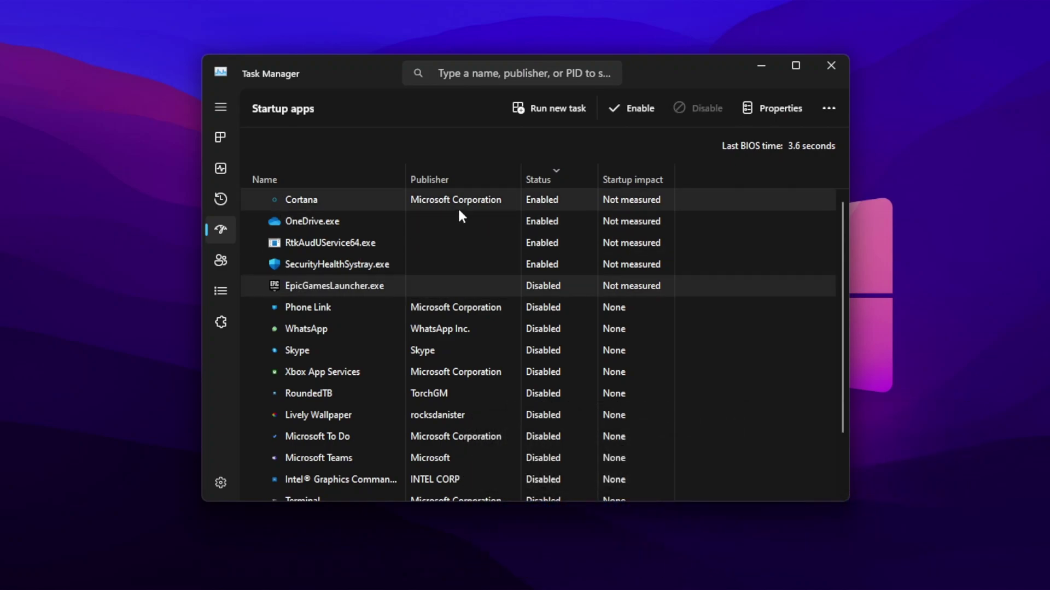
left_click(831, 69)
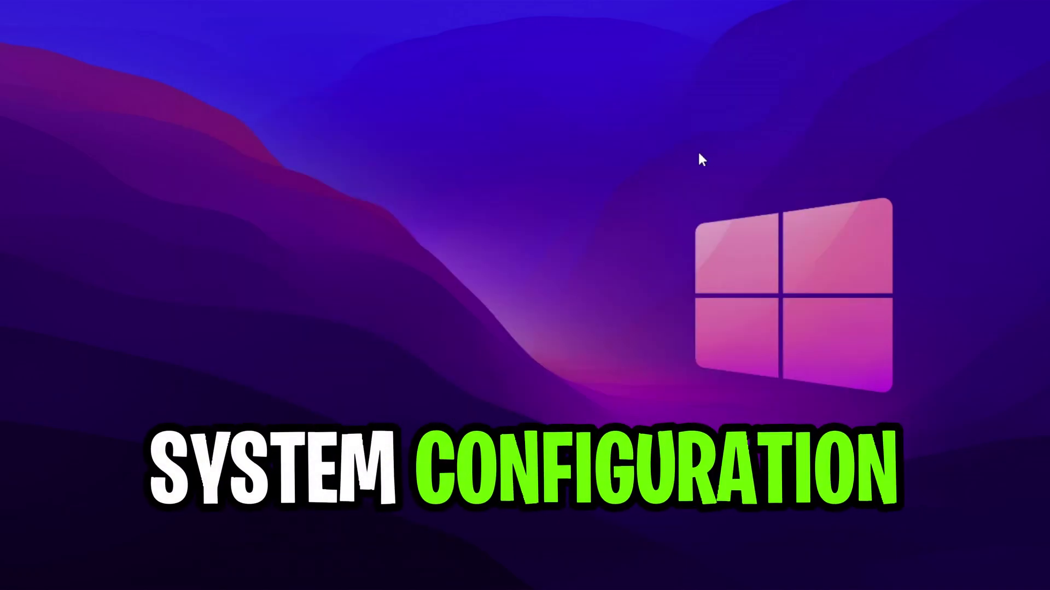
Step: Launch System Configuration by running the msconfig command from the Run dialog
key("super")
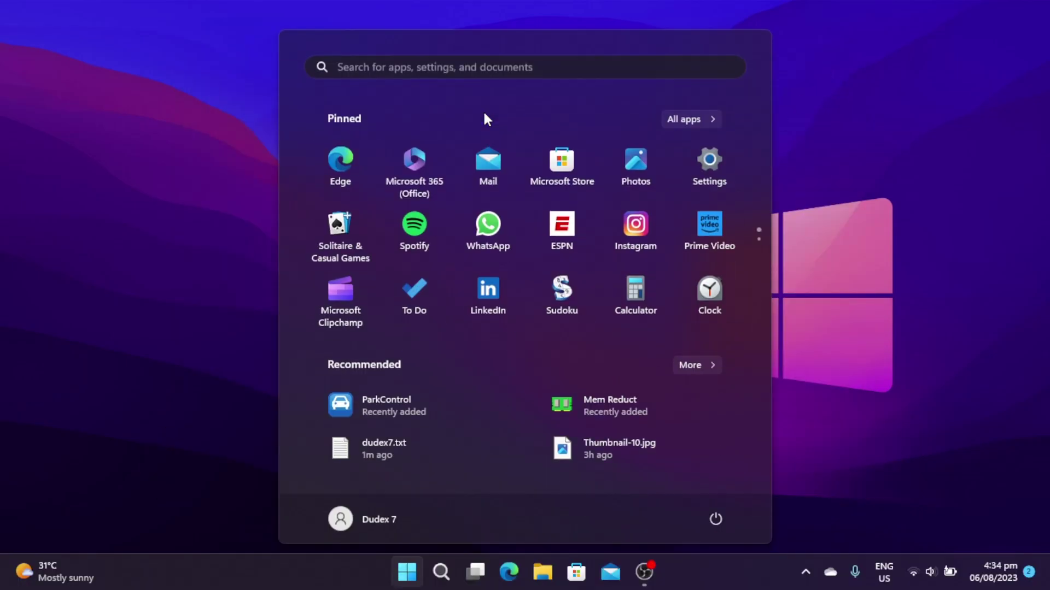
type("run")
key("Return")
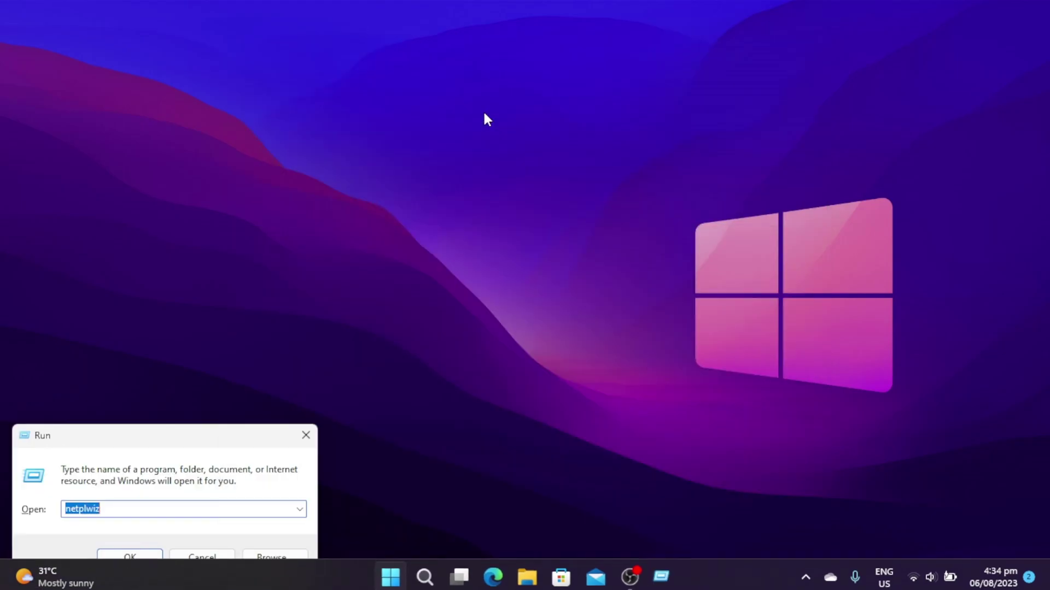
key("BackSpace")
type("ms")
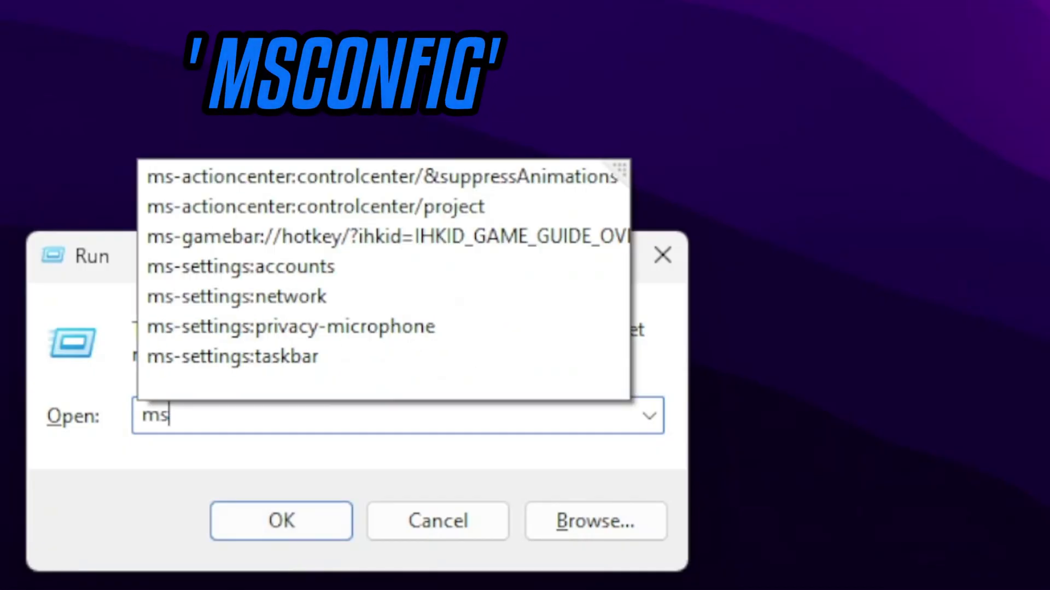
type("confi")
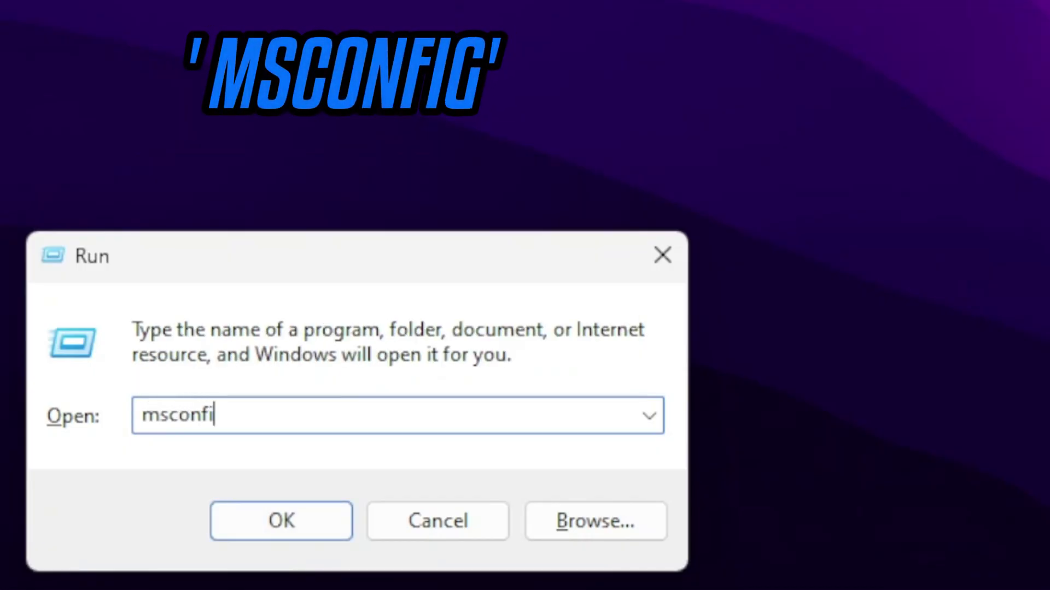
type("g")
key("Return")
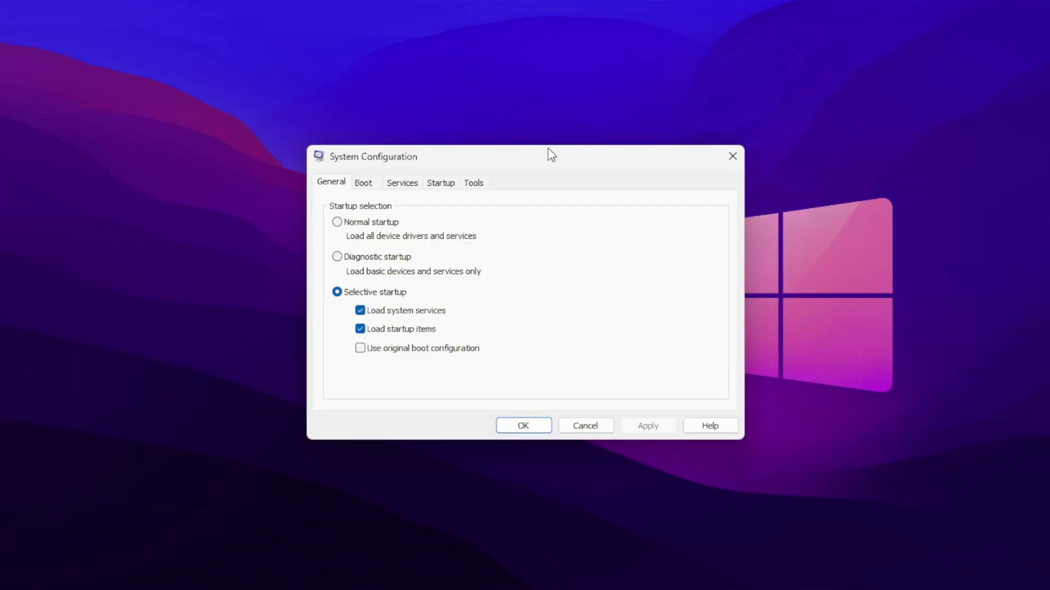
Step: Set the number of processors to 8 in the advanced boot options and accept the change
left_click_drag(551, 155, 553, 147)
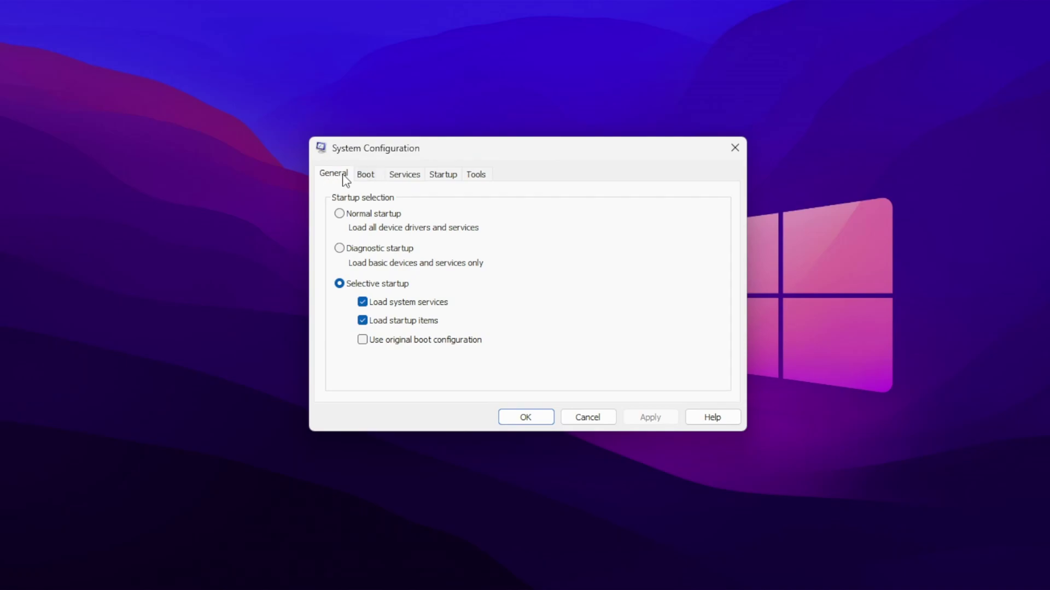
left_click(365, 173)
left_click(356, 282)
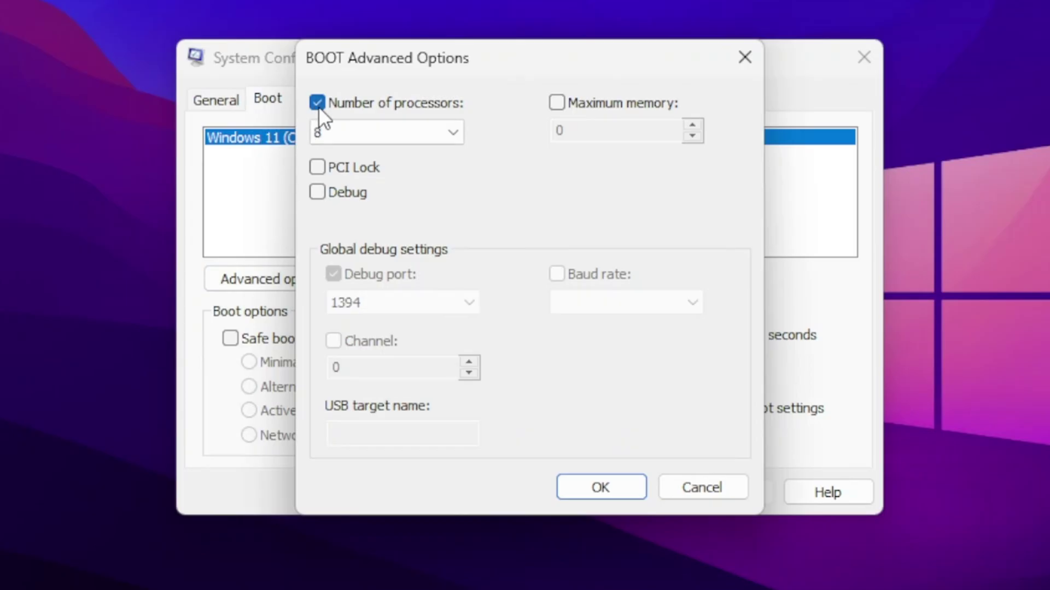
left_click(337, 132)
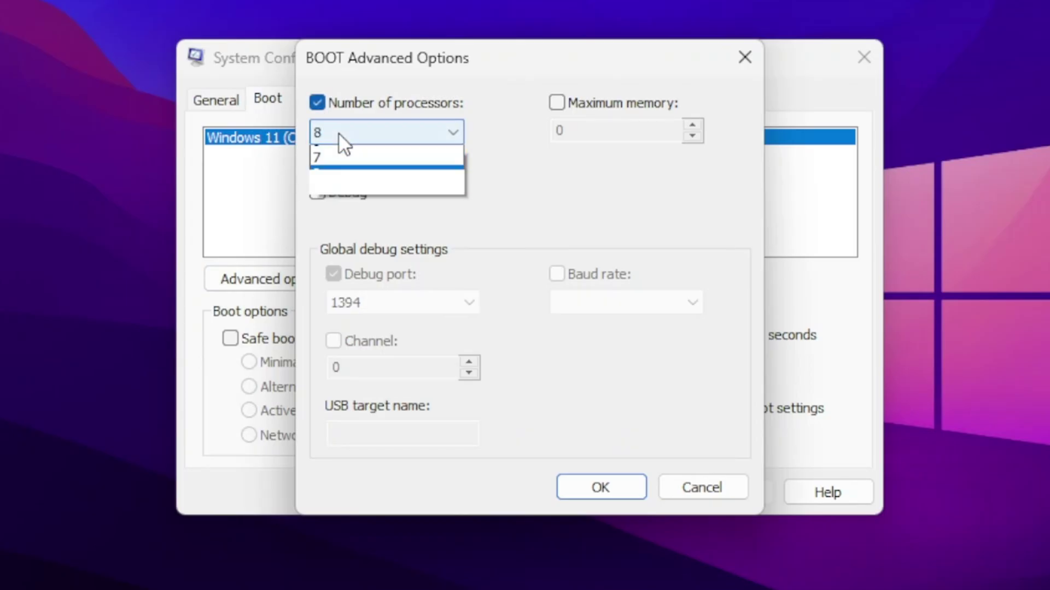
left_click(338, 267)
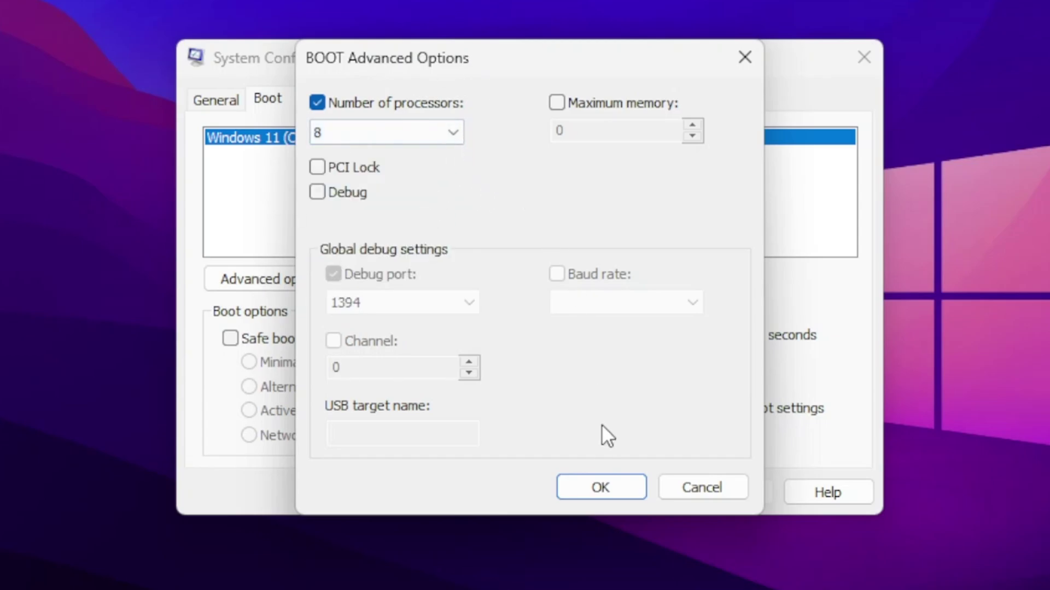
left_click(586, 482)
Step: Hide all Microsoft services in the System Configuration services list and deselect the Malwarebytes Service
left_click_drag(538, 41, 523, 0)
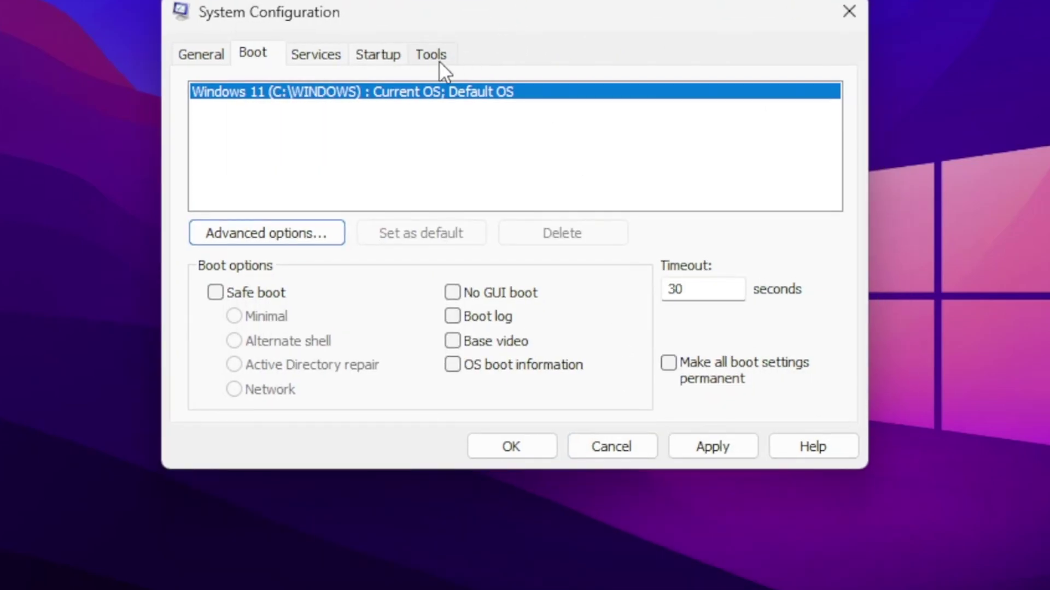
left_click(320, 55)
scroll(461, 235, "down", 5)
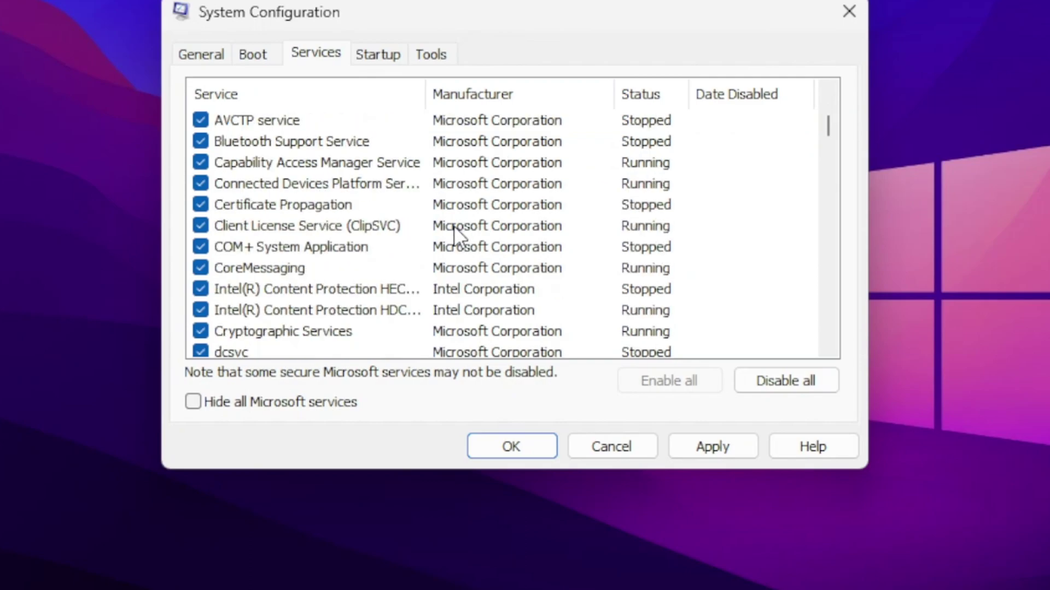
left_click(207, 402)
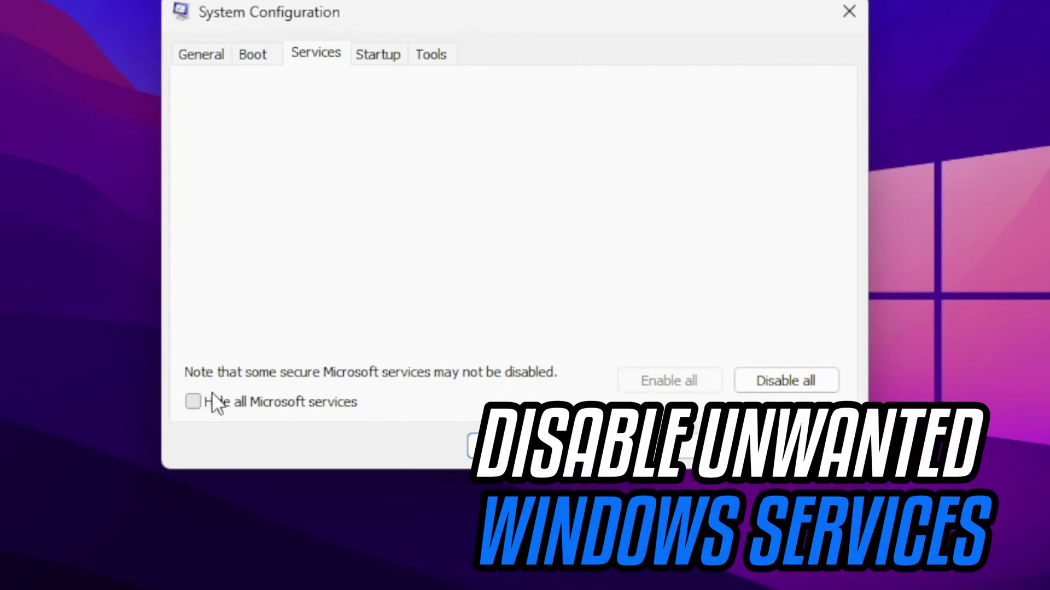
scroll(299, 294, "down", 4)
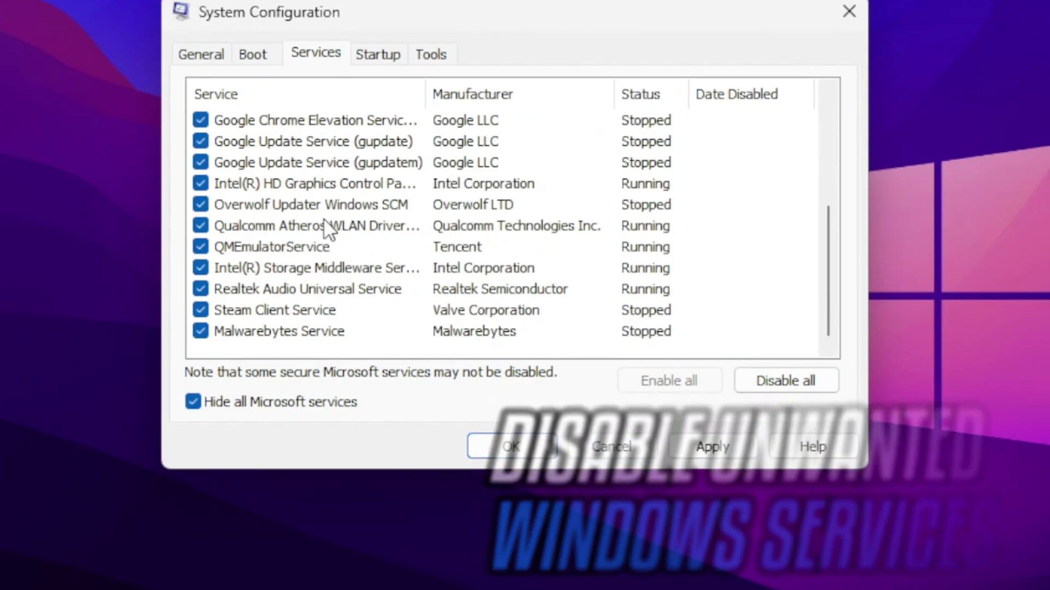
left_click(207, 337)
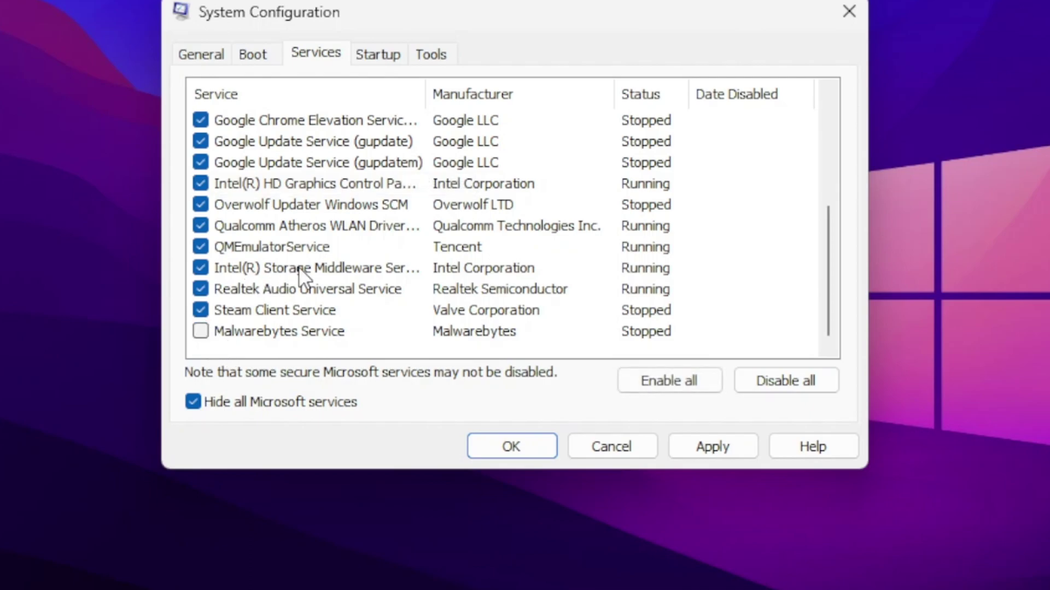
scroll(313, 260, "up", 1)
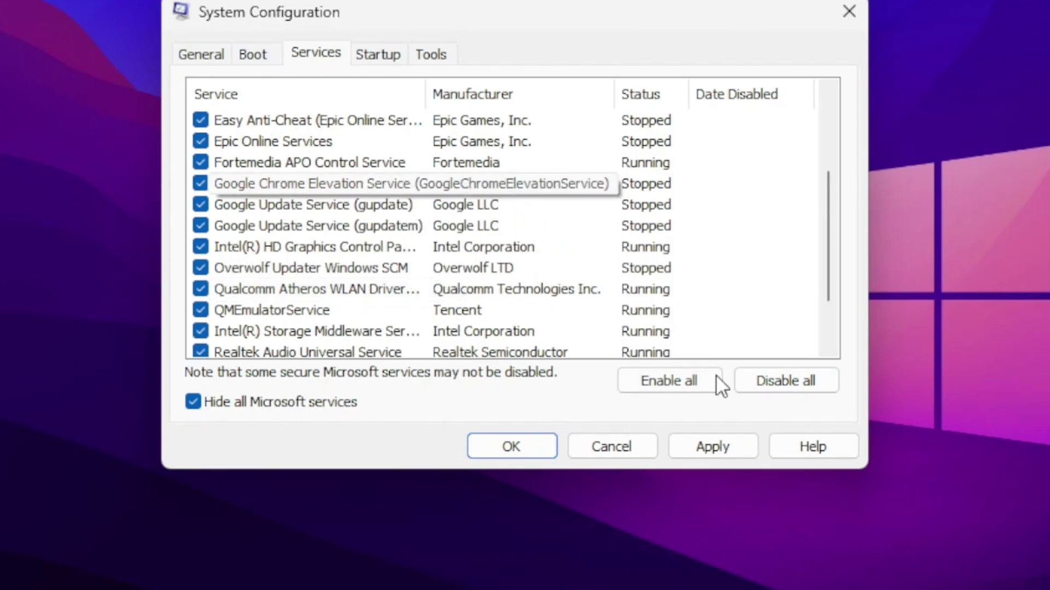
Step: Apply the System Configuration changes and close the dialog
left_click(726, 448)
scroll(583, 280, "down", 1)
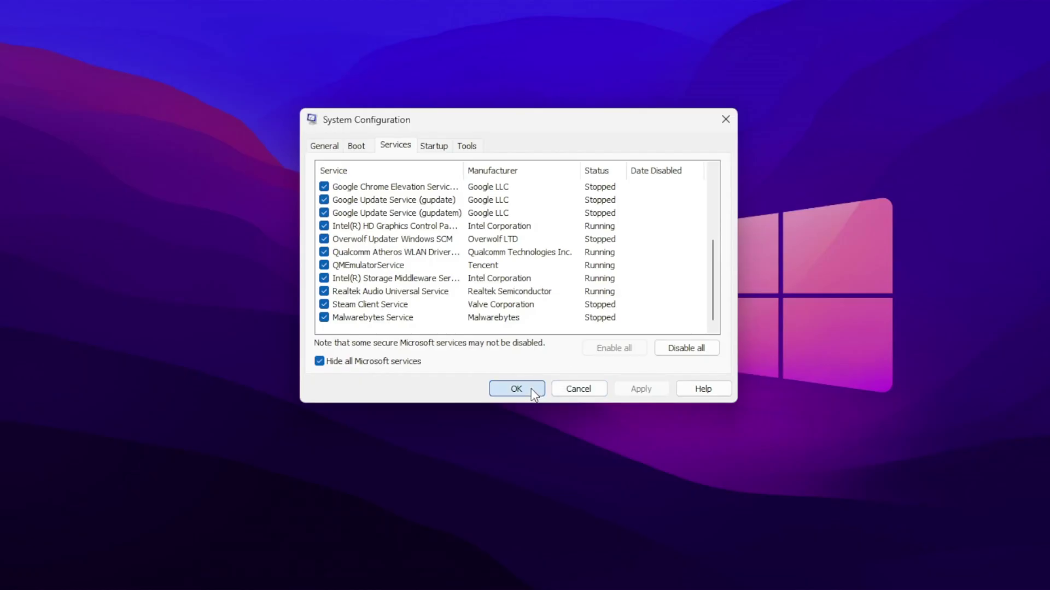
left_click(514, 447)
left_click(606, 338)
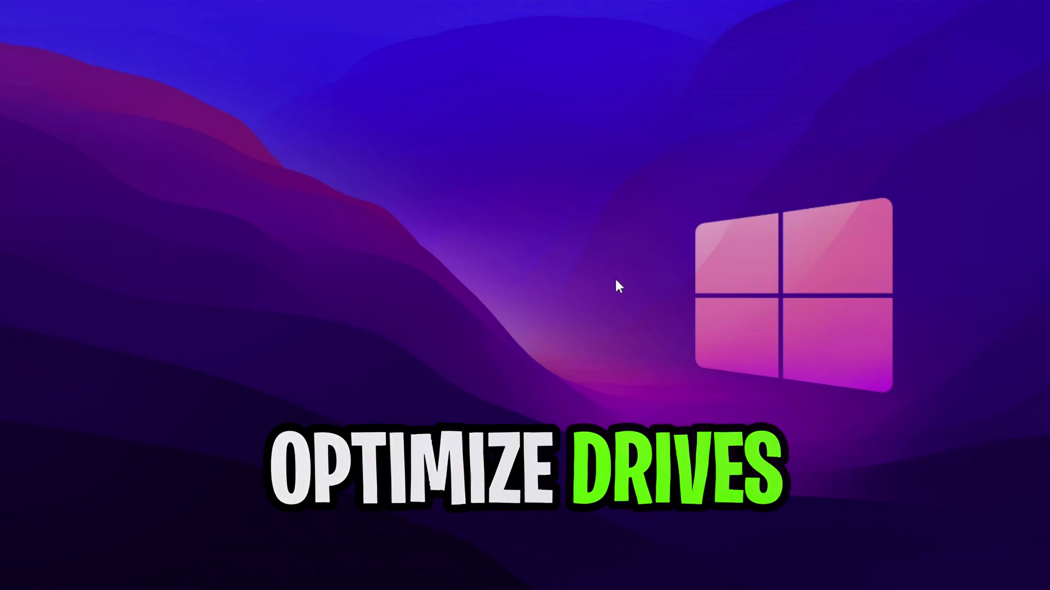
Step: Open the properties of Local Disk (C:) from This PC in File Explorer
key("super")
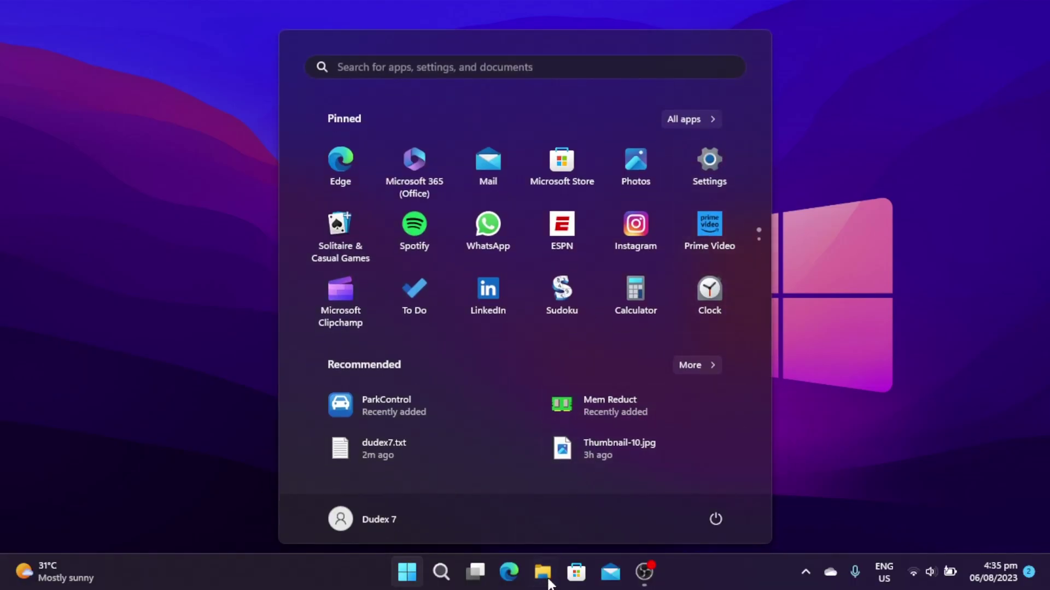
left_click(542, 571)
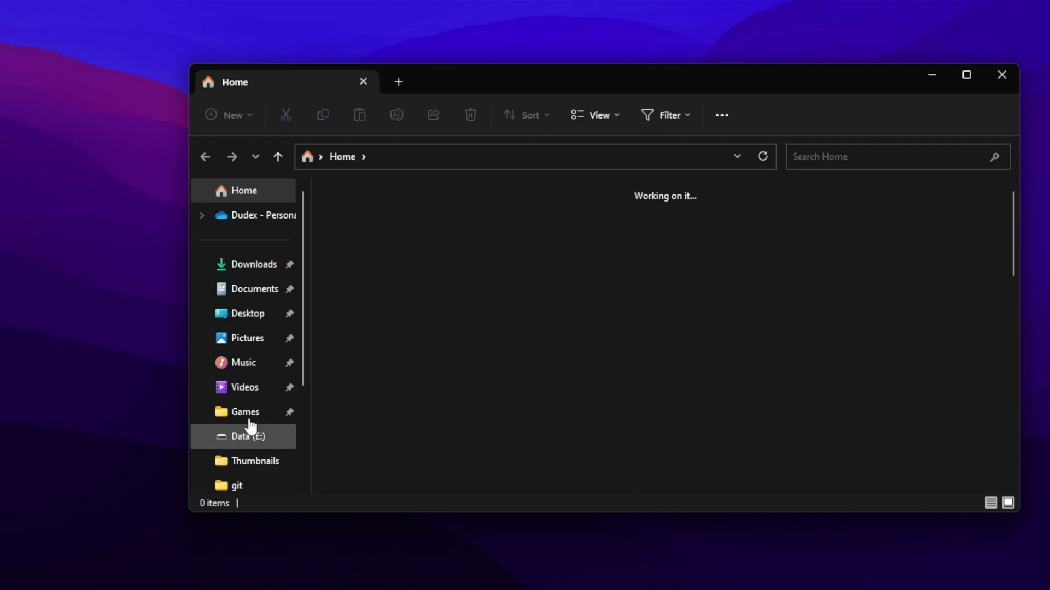
scroll(231, 464, "down", 2)
left_click(245, 469)
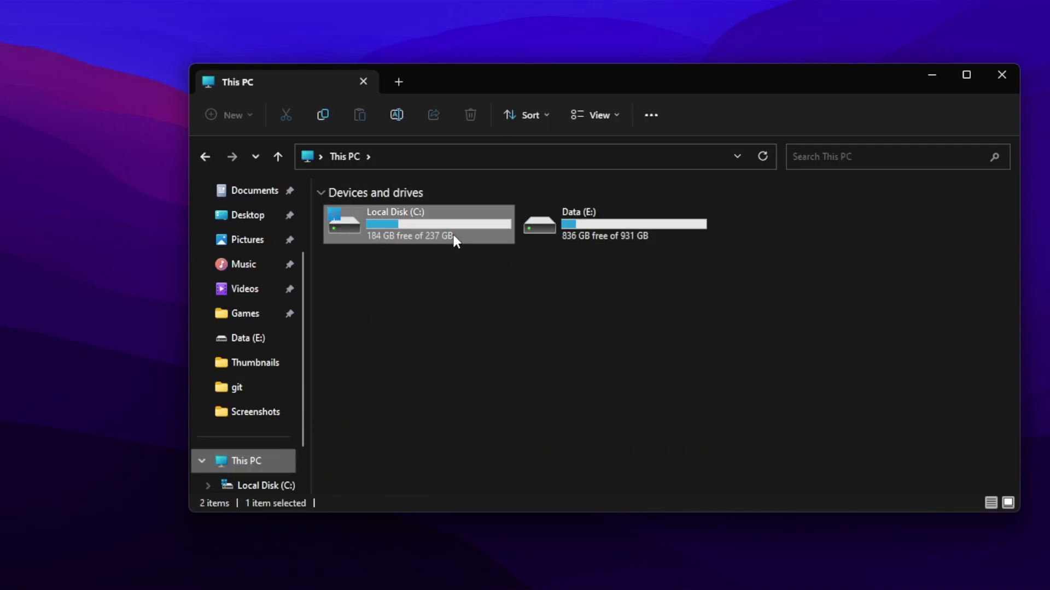
right_click(454, 234)
left_click(513, 431)
left_click_drag(565, 216, 466, 124)
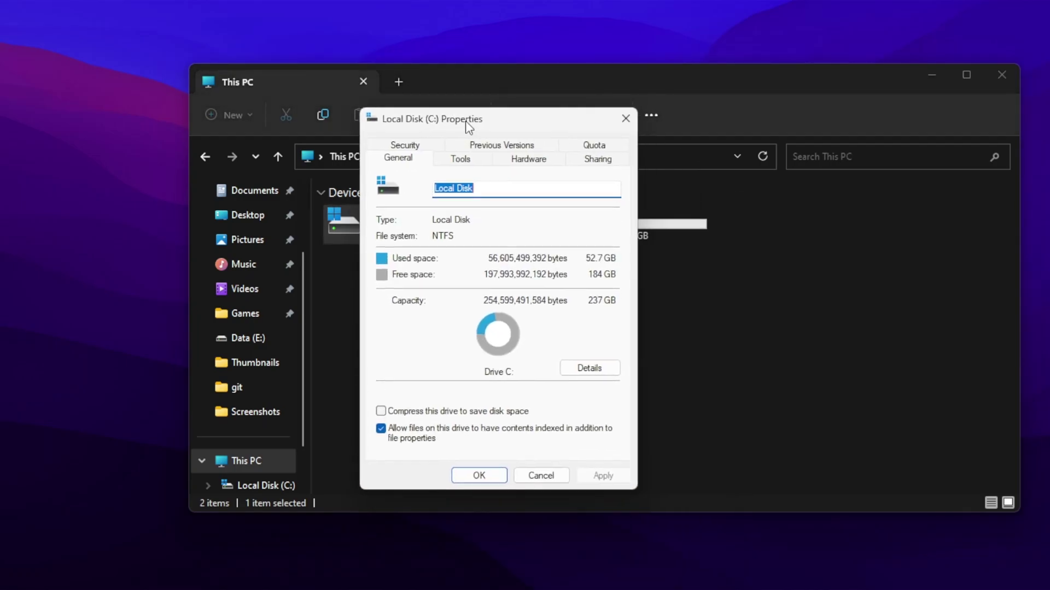
Step: Scan Local Disk (C:) for file system errors and dismiss the error checking dialog
left_click(460, 161)
left_click(554, 232)
left_click(503, 299)
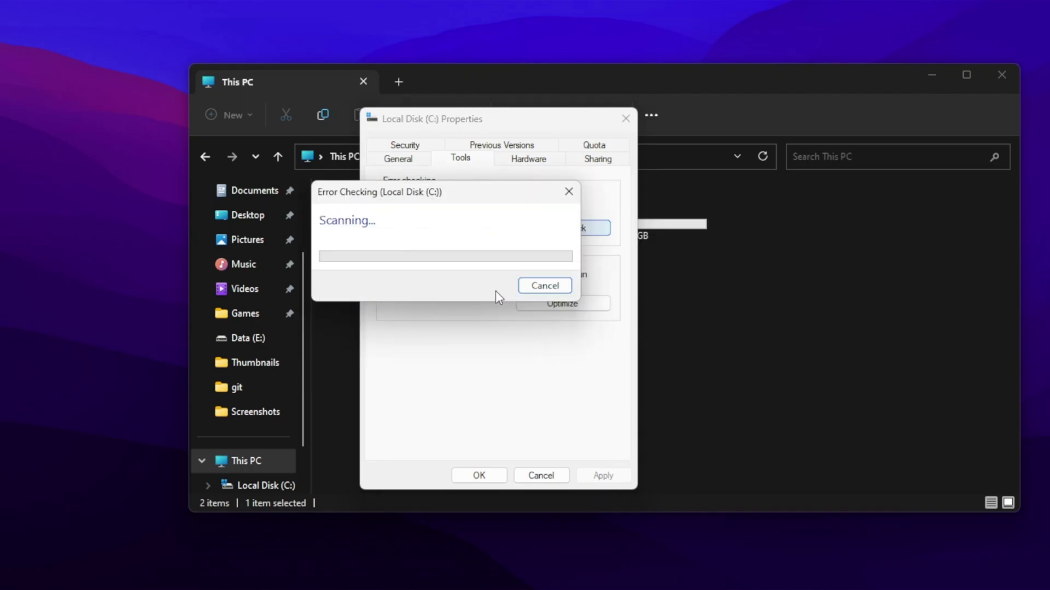
left_click(553, 300)
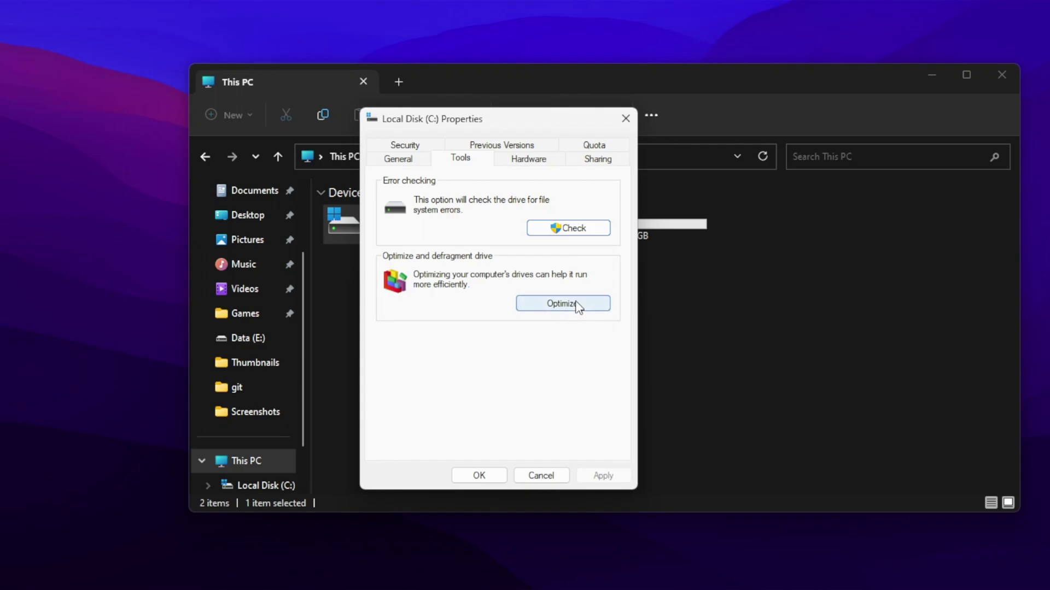
Step: Optimize Local Disk (C:) with Optimize Drives and close the drive dialogs and File Explorer
left_click(575, 305)
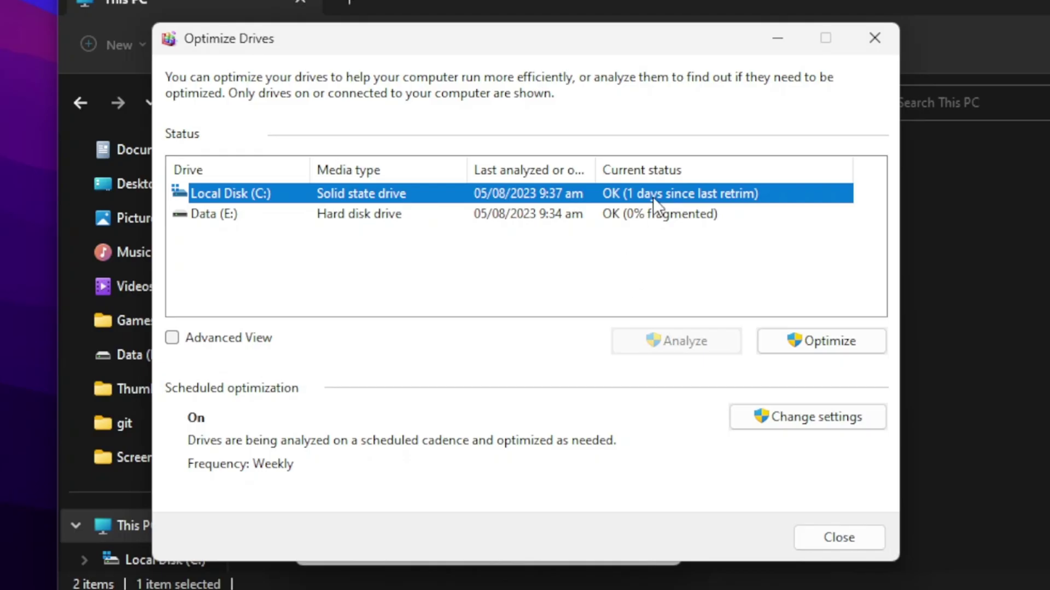
left_click(830, 341)
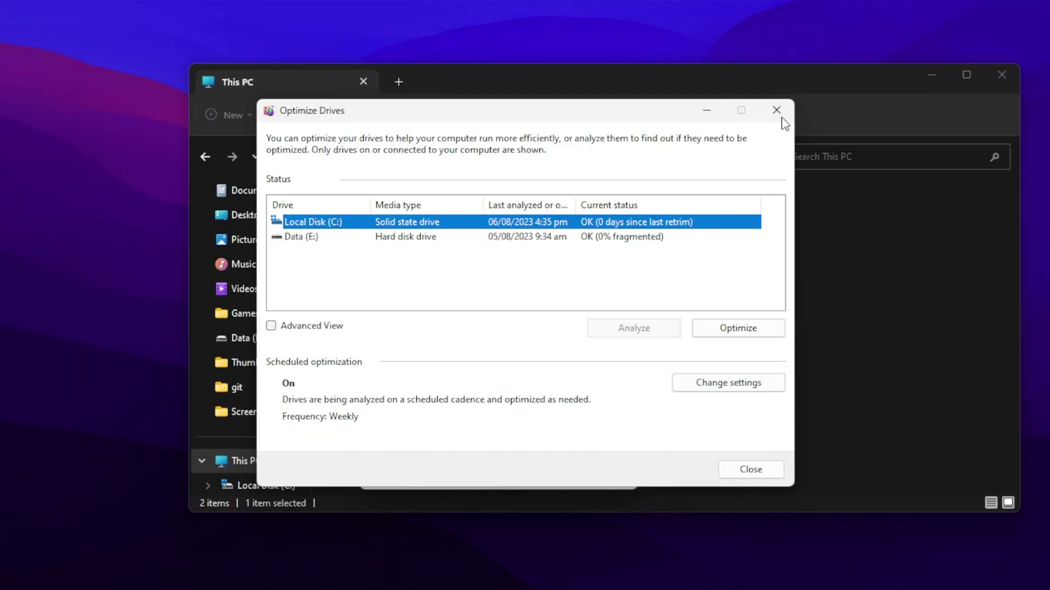
left_click(875, 38)
left_click(628, 122)
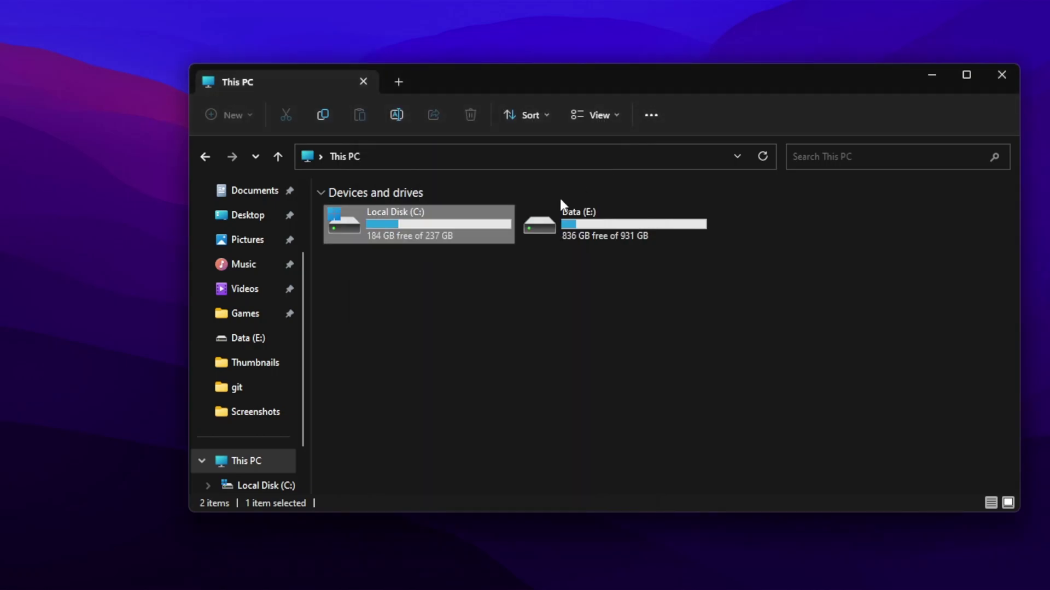
left_click(1010, 82)
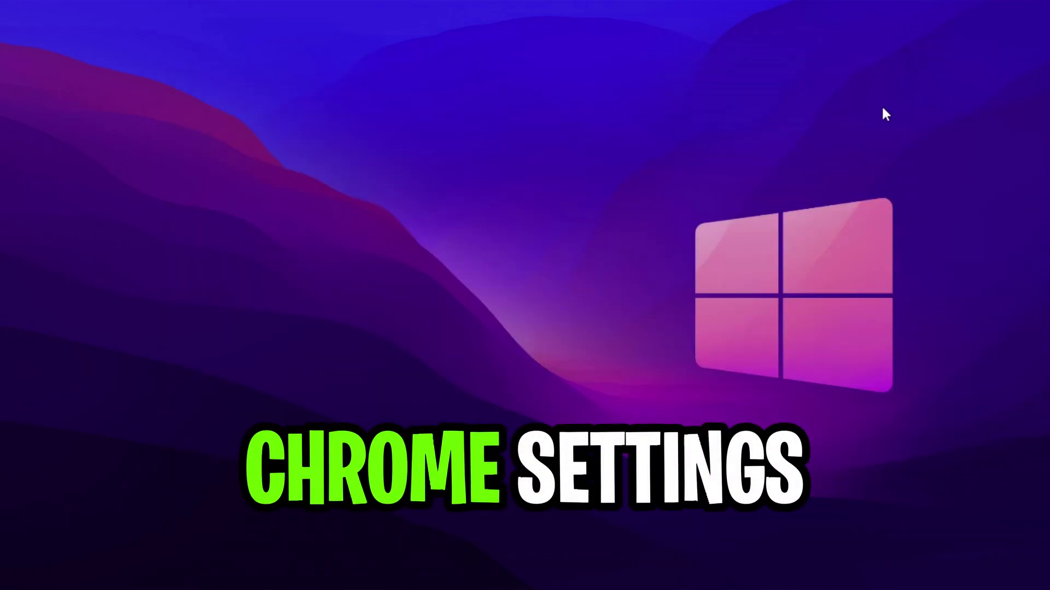
Step: Switch to Google Chrome and make sure Memory Saver is on in its performance settings
key("super")
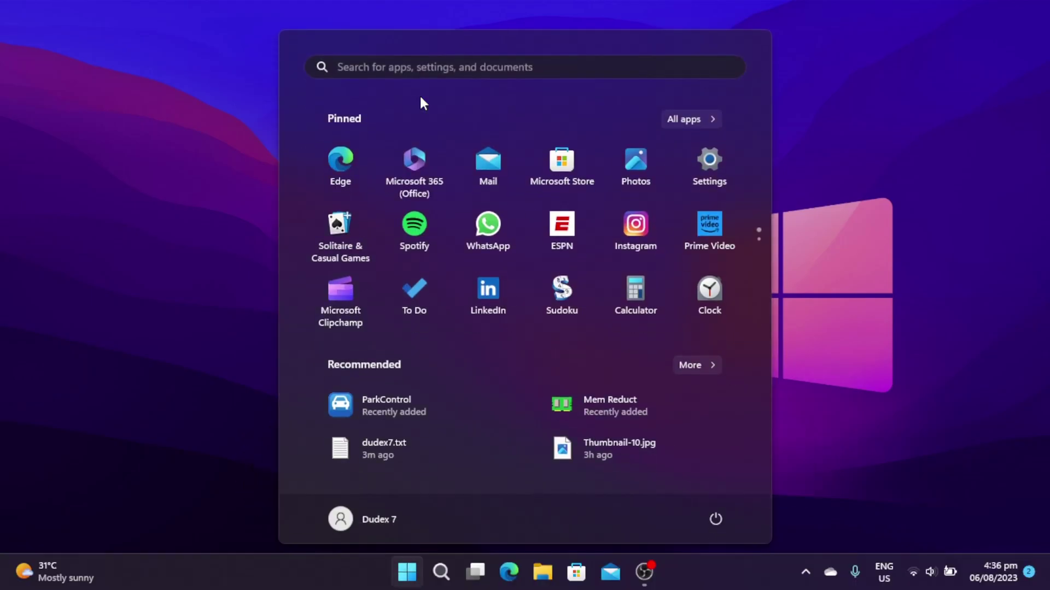
type("ch")
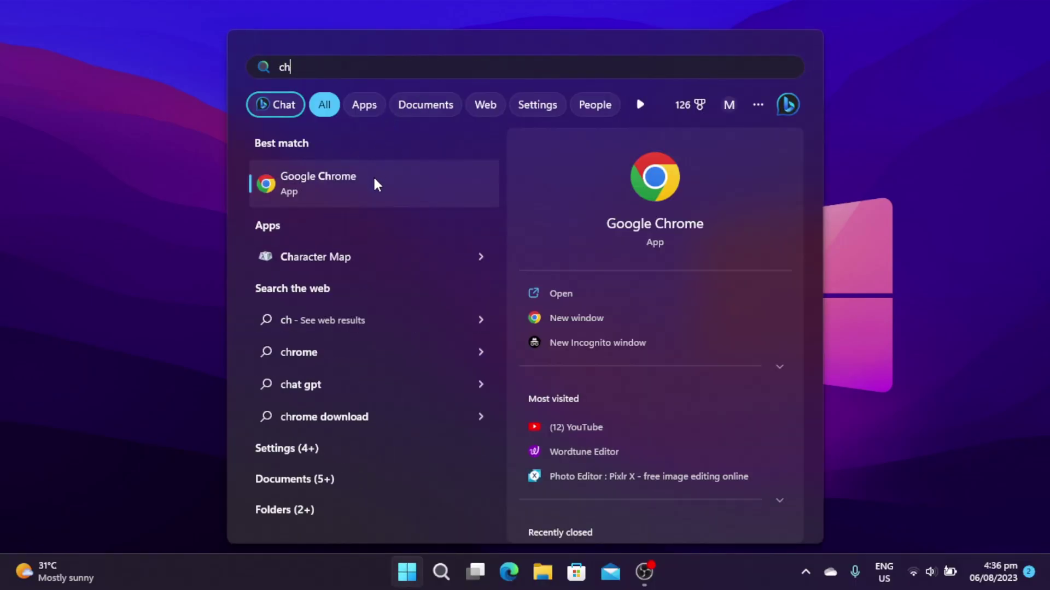
left_click(374, 180)
left_click(1034, 43)
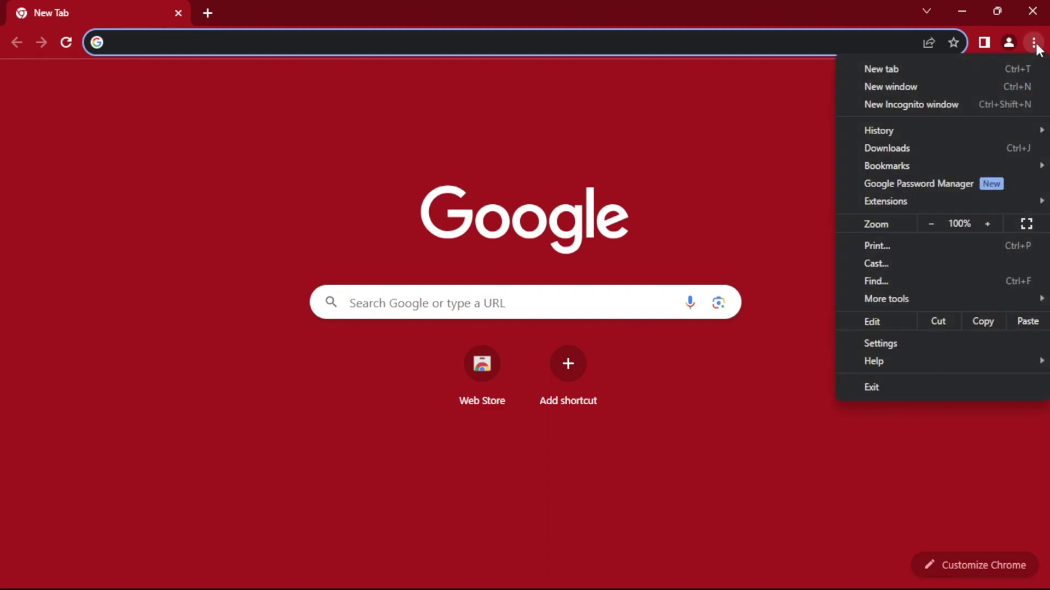
left_click(905, 342)
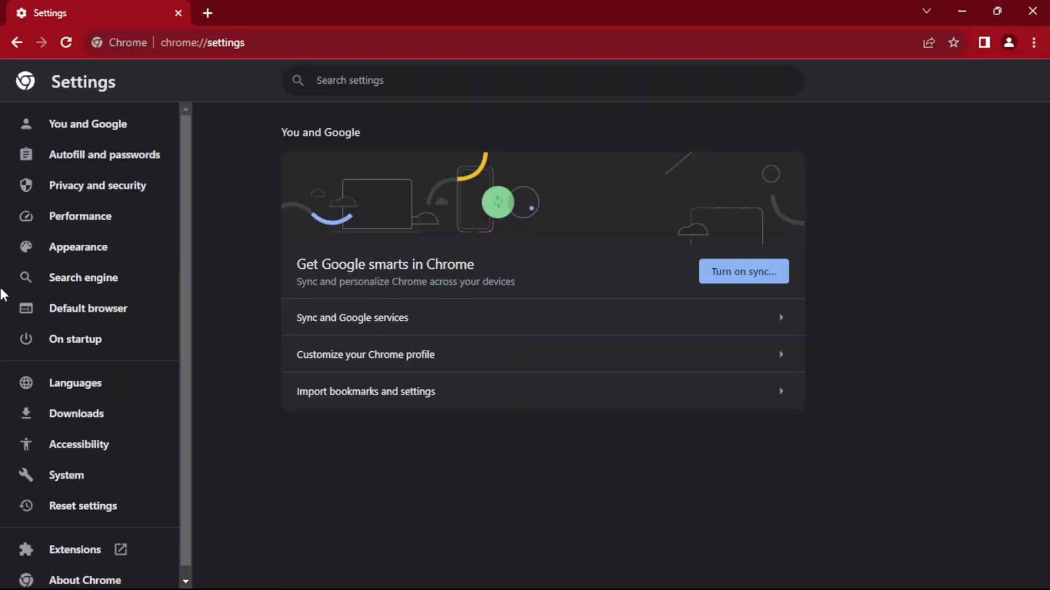
left_click(104, 225)
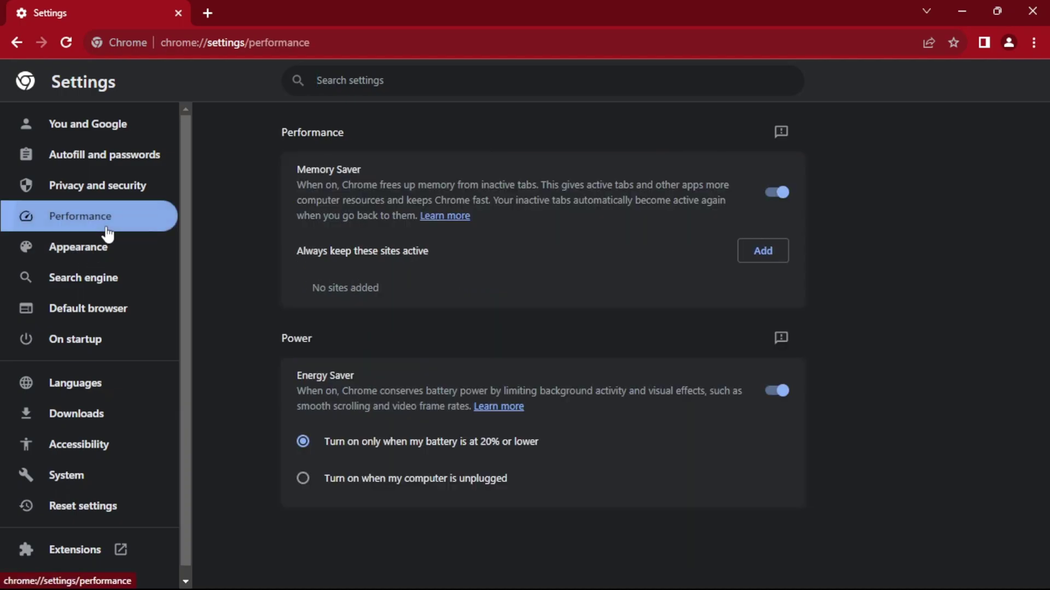
left_click(776, 192)
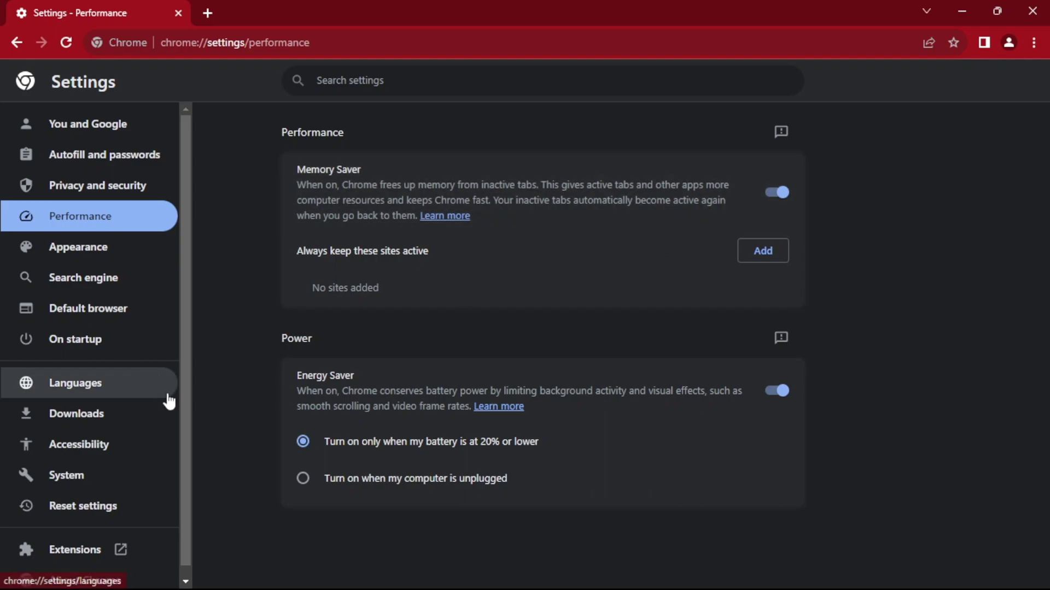
Step: Turn off running background apps when Chrome is closed in the system settings, and close the browser
scroll(164, 405, "down", 1)
left_click(20, 470)
left_click(774, 171)
left_click(779, 171)
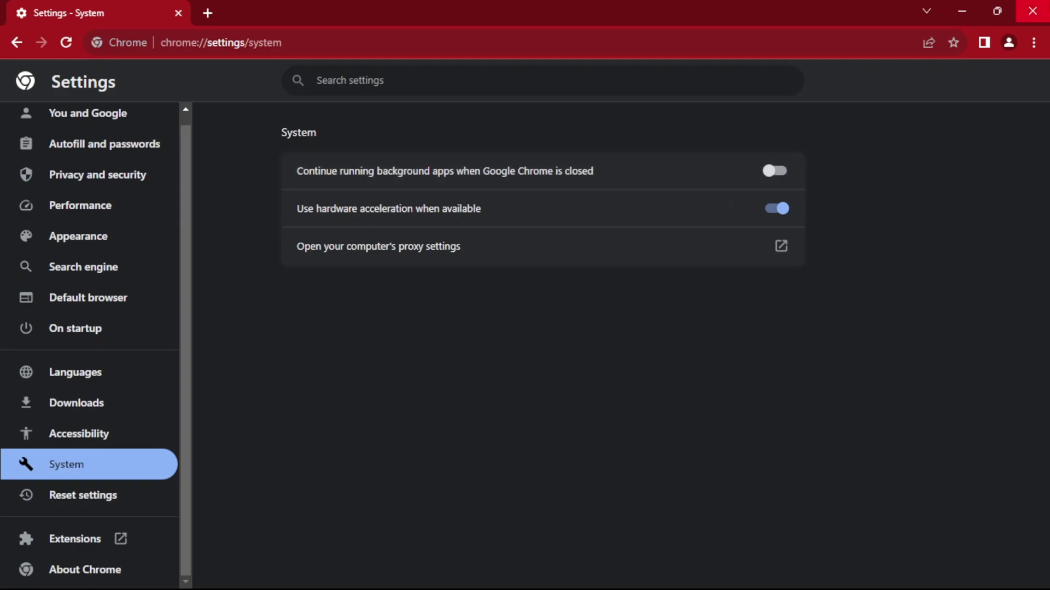
left_click(1032, 11)
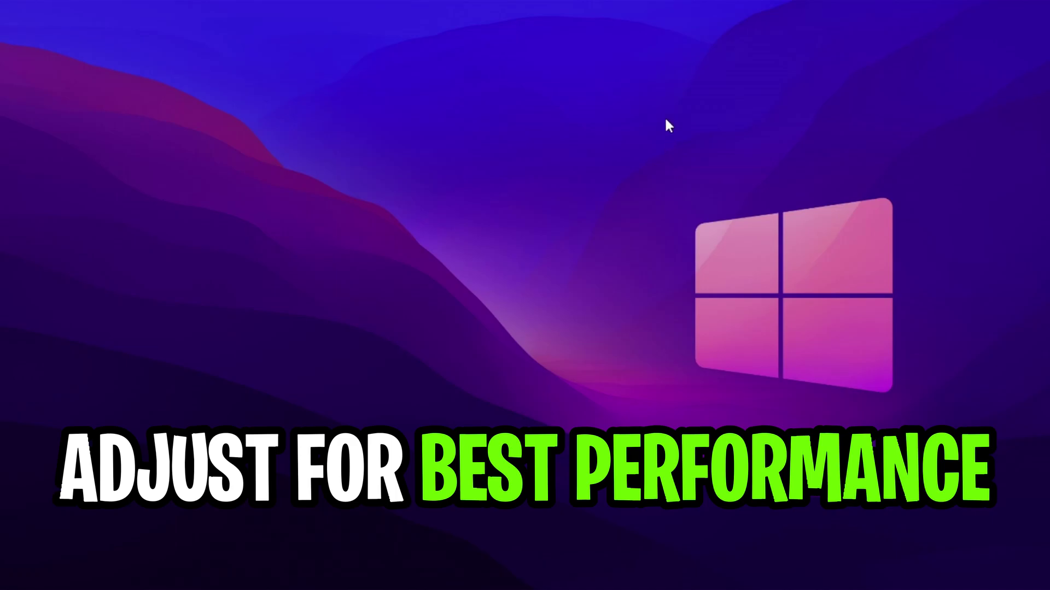
Step: Search Windows for the appearance and performance adjustment setting and open the Performance Options dialog
key("super")
type("a")
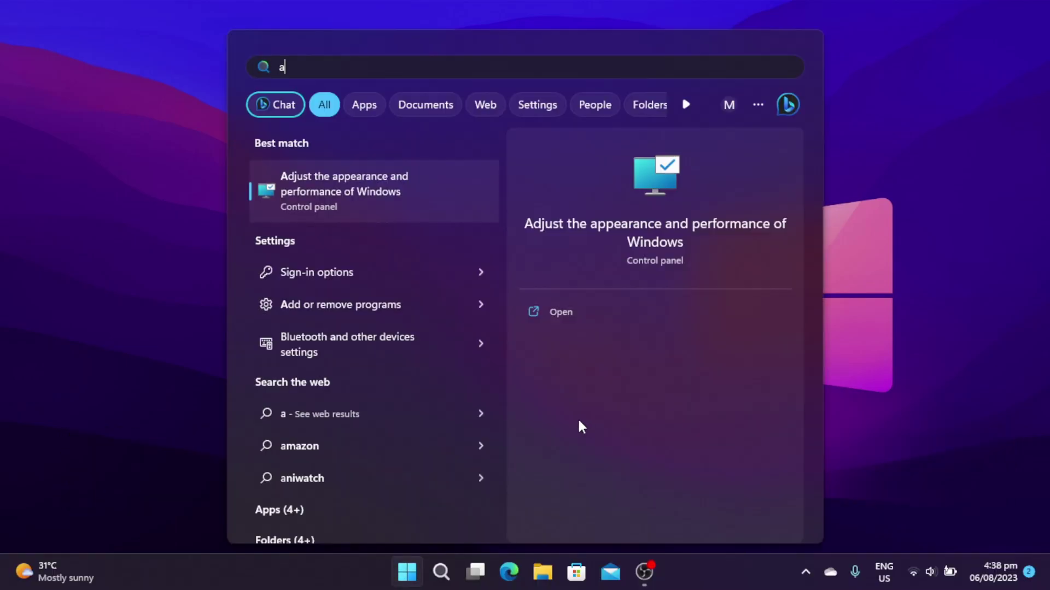
type("d")
left_click(381, 189)
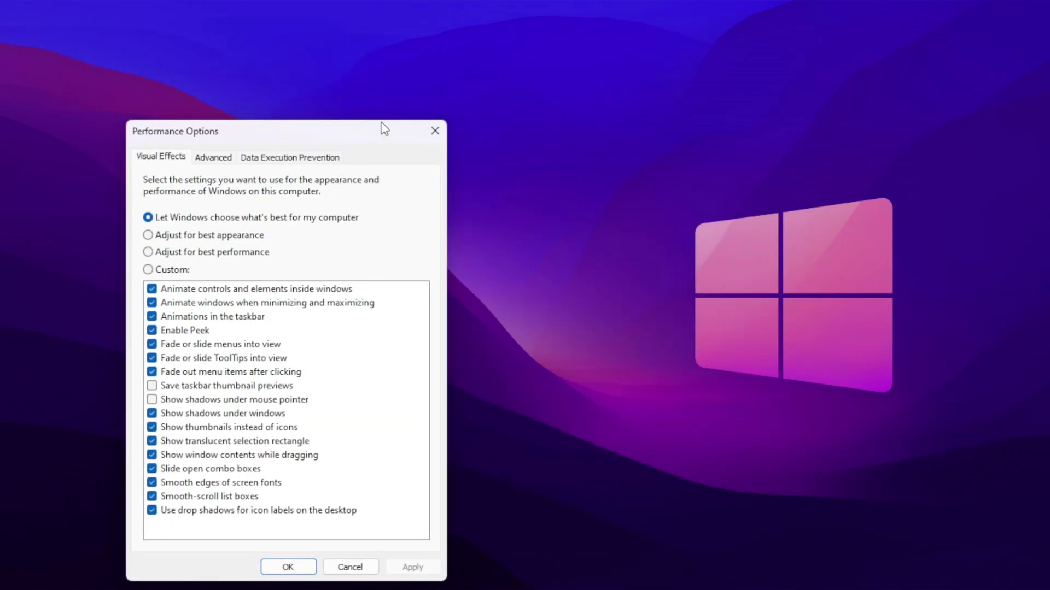
left_click_drag(318, 126, 320, 77)
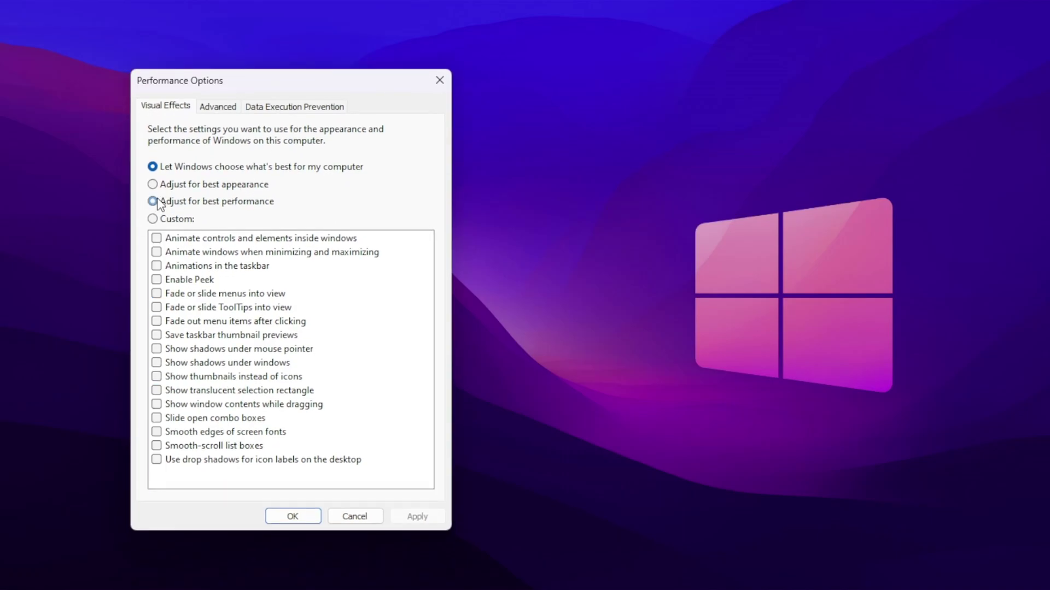
Step: Adjust visual effects for best performance, keeping only thumbnails instead of icons and smooth edges of screen fonts enabled
left_click(160, 201)
left_click(164, 377)
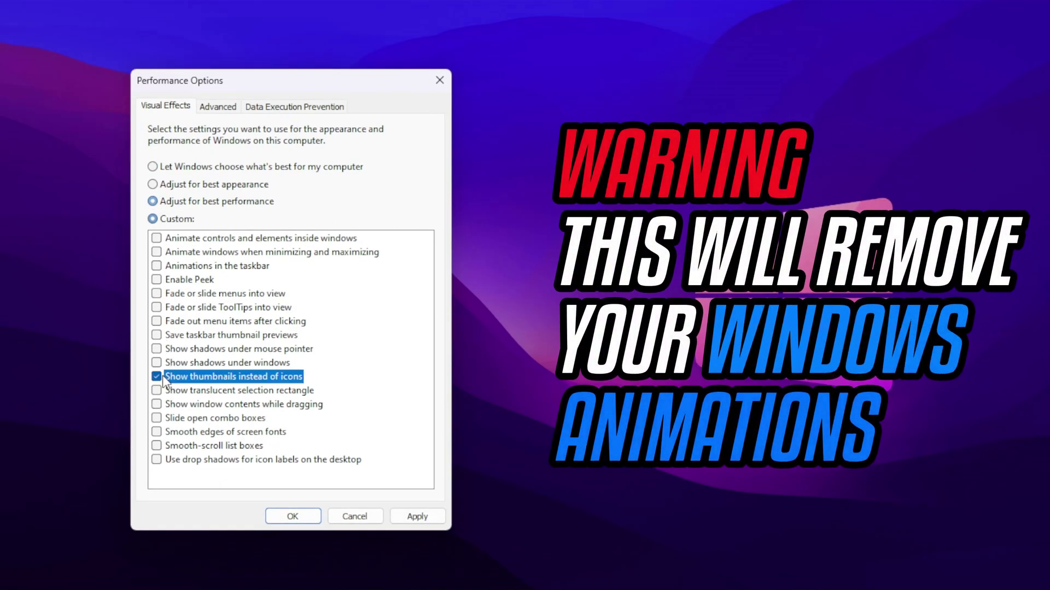
left_click(156, 432)
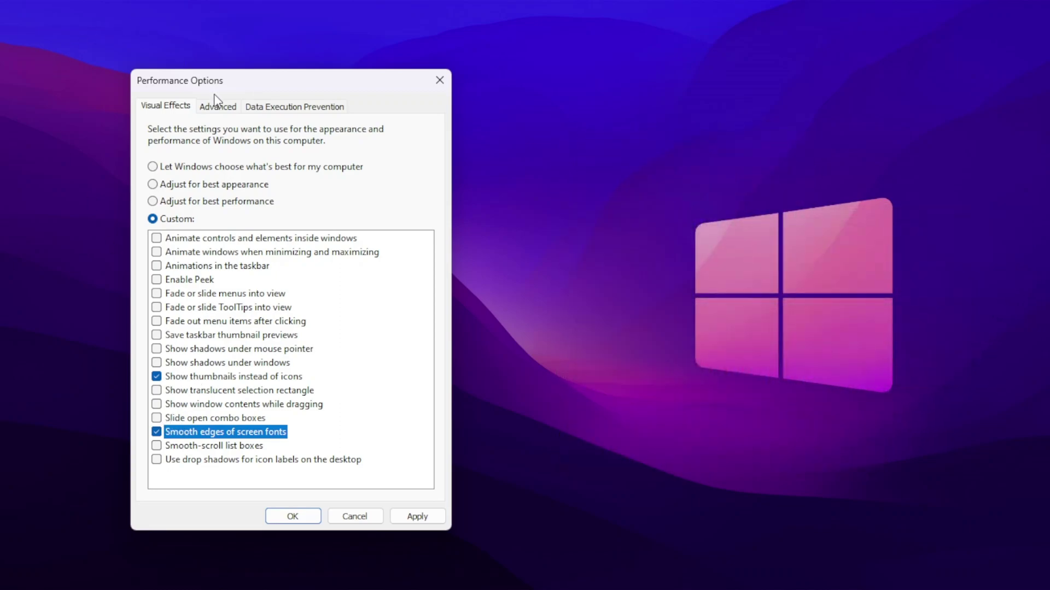
Step: Set processor scheduling for best performance of Programs, apply the performance options and close the dialog
left_click(219, 107)
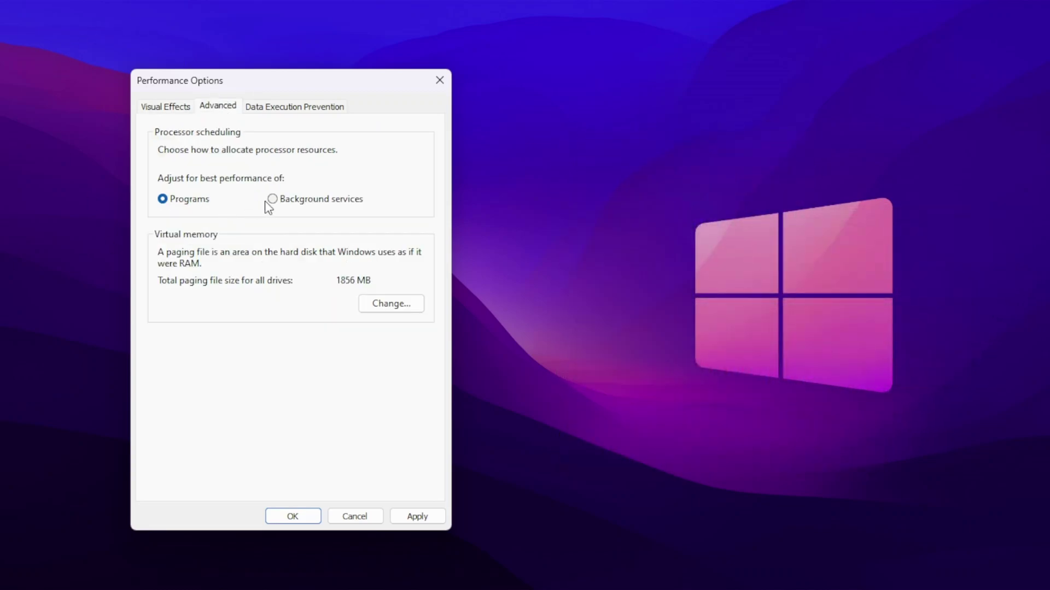
left_click(162, 200)
left_click(432, 517)
left_click(282, 515)
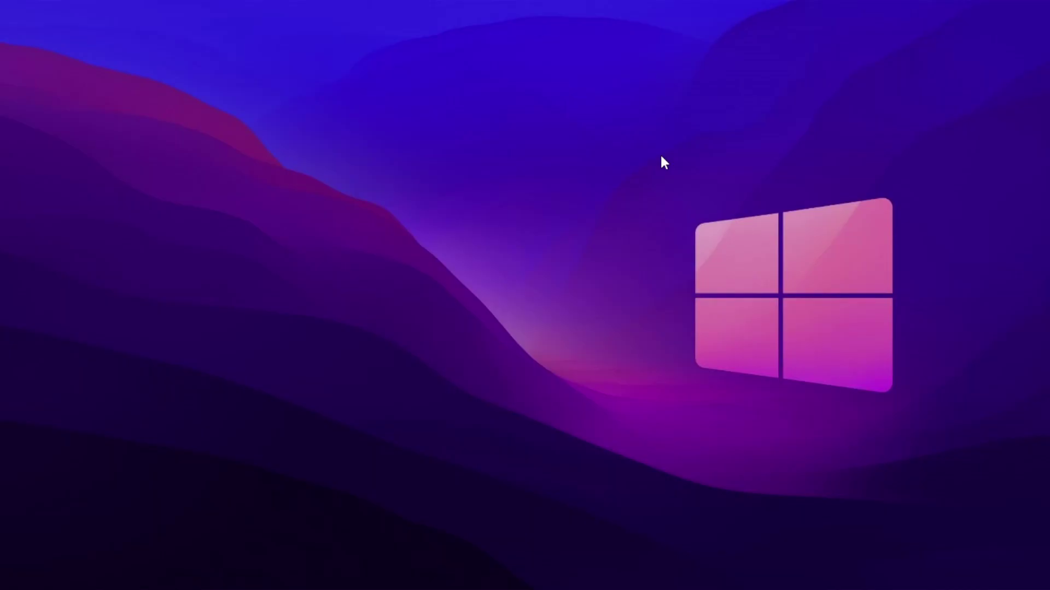
Step: Search Windows for "restore" and open the Create a restore point setting
key("super")
type("restore")
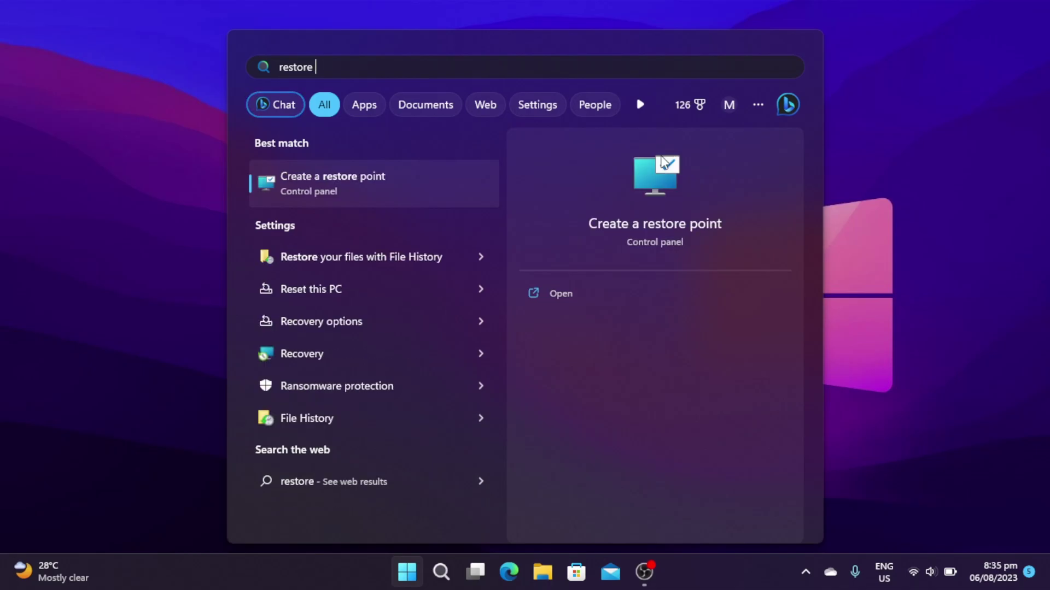
left_click(386, 186)
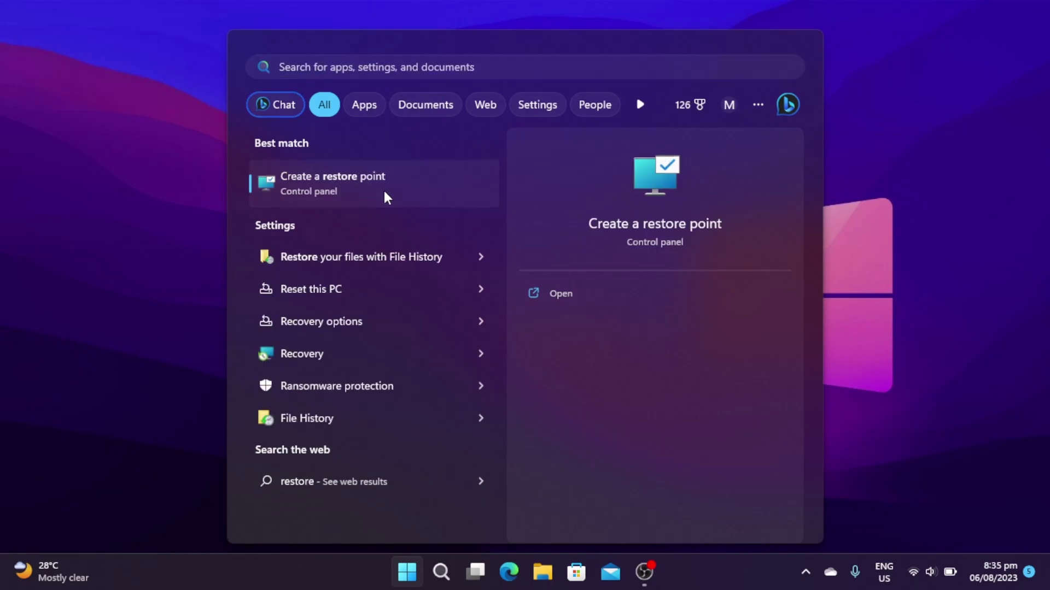
left_click_drag(198, 98, 244, 71)
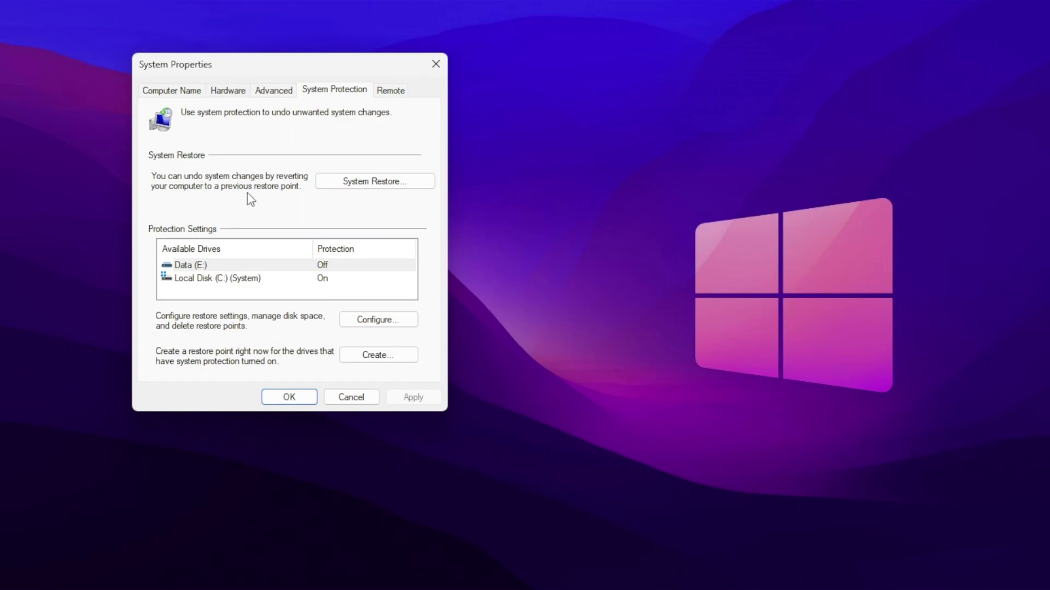
Step: Configure Local Disk (C:) with system protection turned on and accept the restore settings
left_click(246, 280)
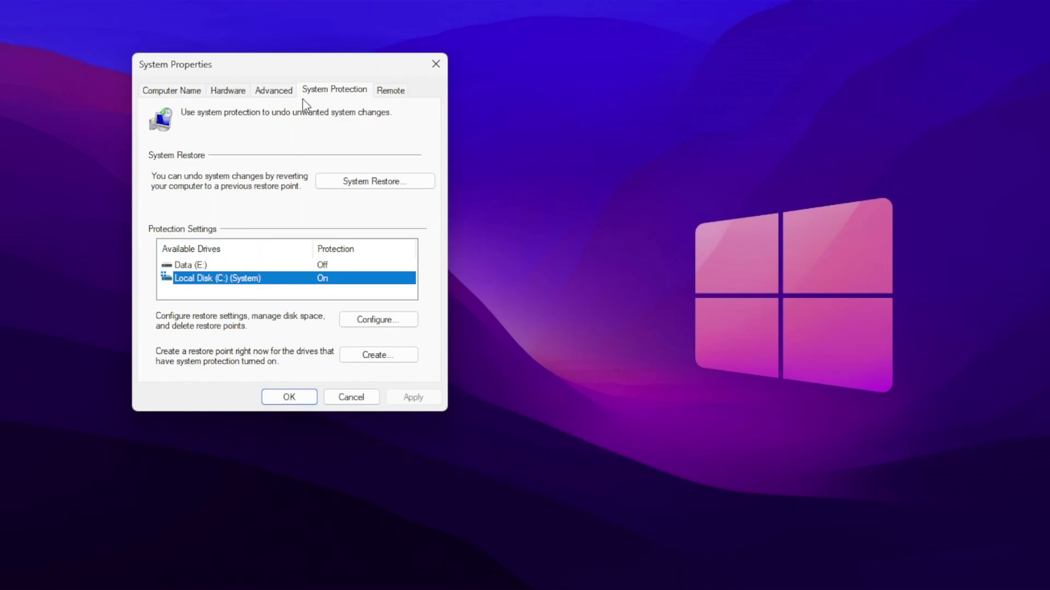
left_click_drag(303, 70, 306, 49)
left_click(388, 296)
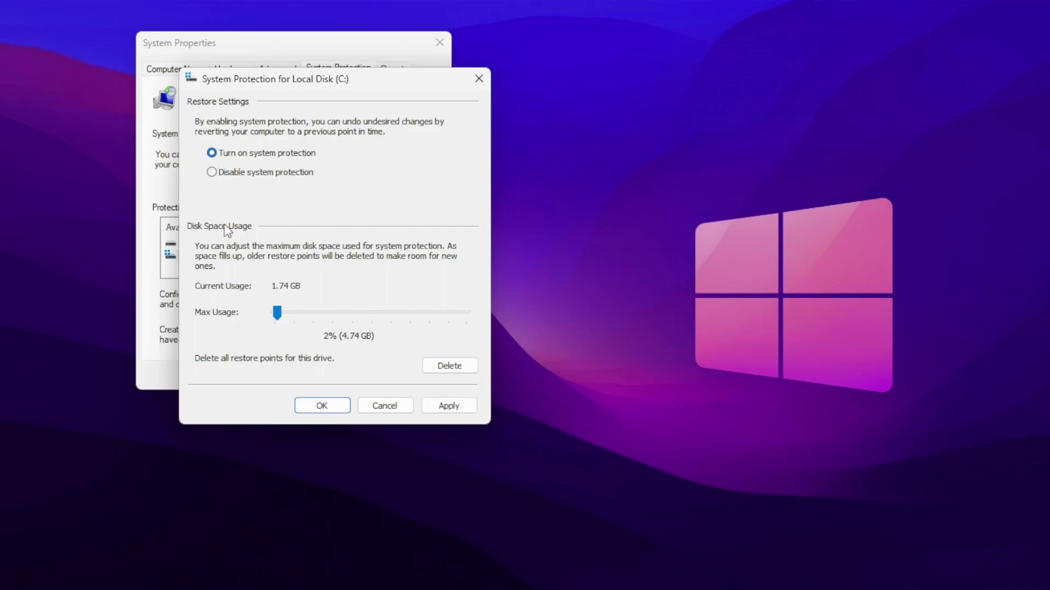
left_click(321, 403)
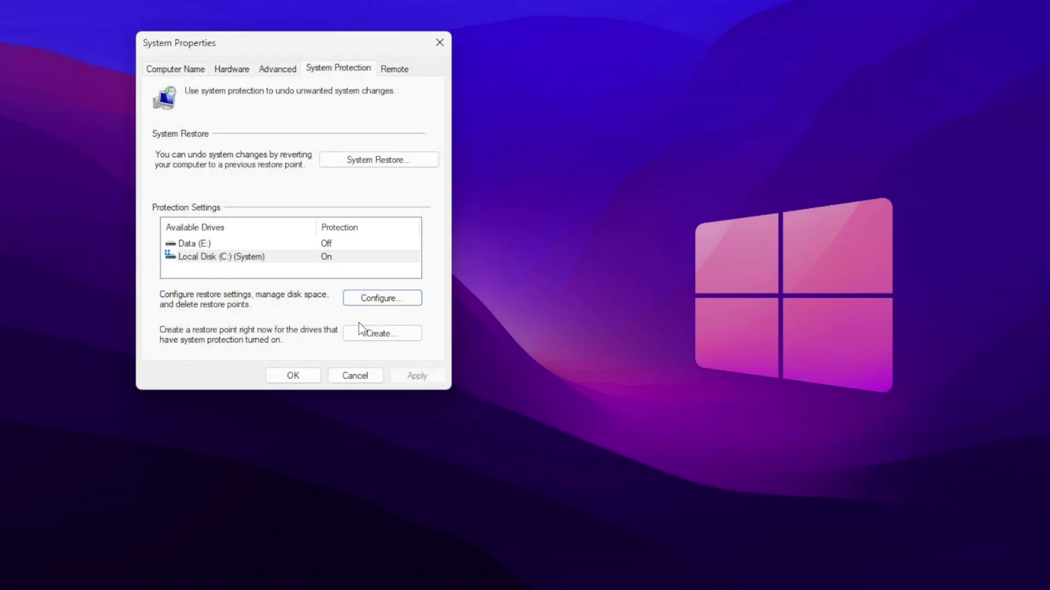
Step: Create a restore point described as "restore point" and dismiss the completion message
left_click(377, 335)
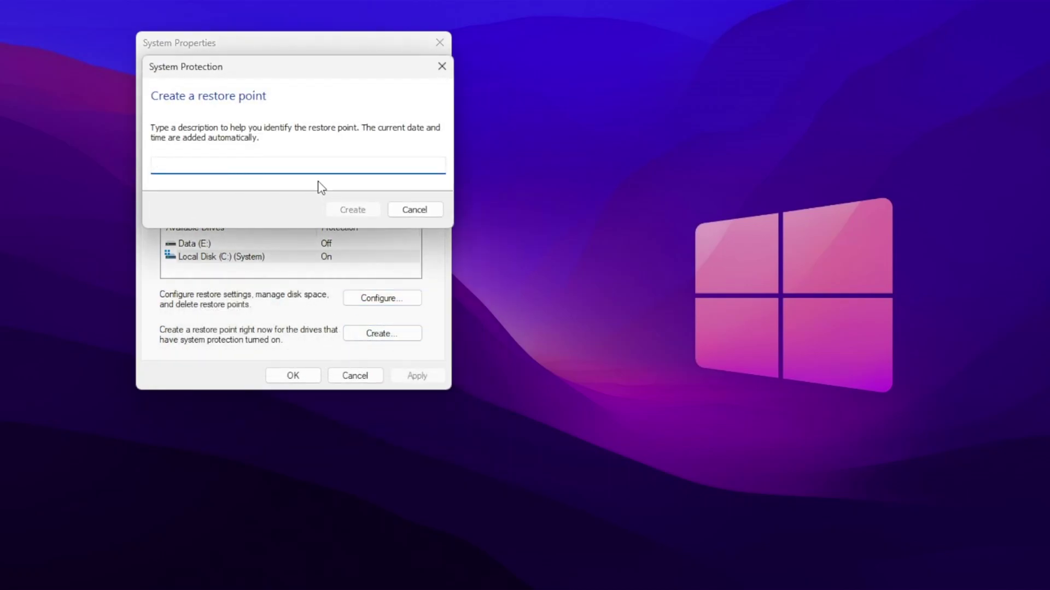
type("restore point")
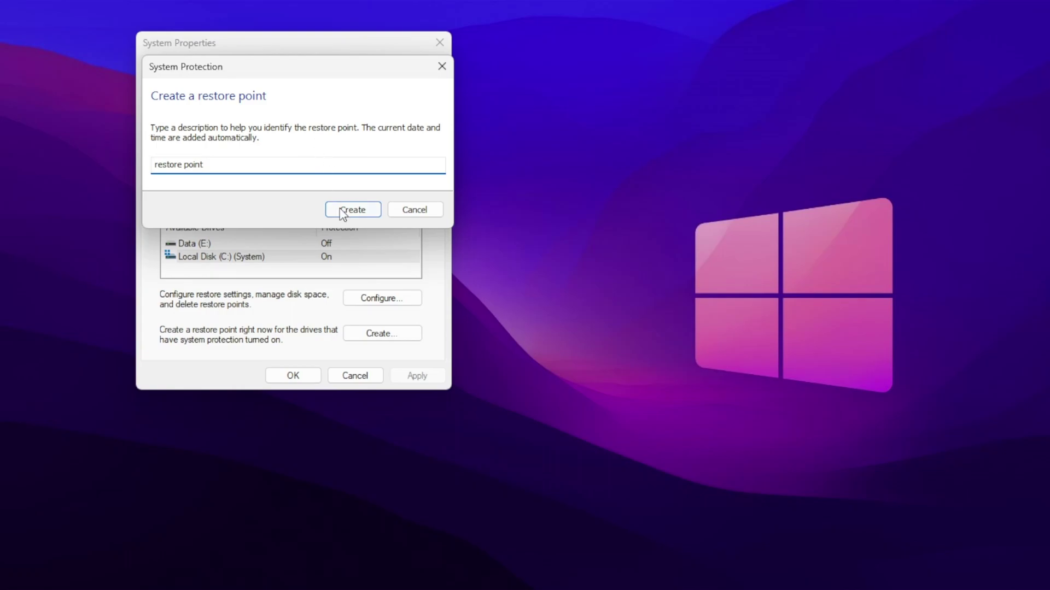
left_click(341, 210)
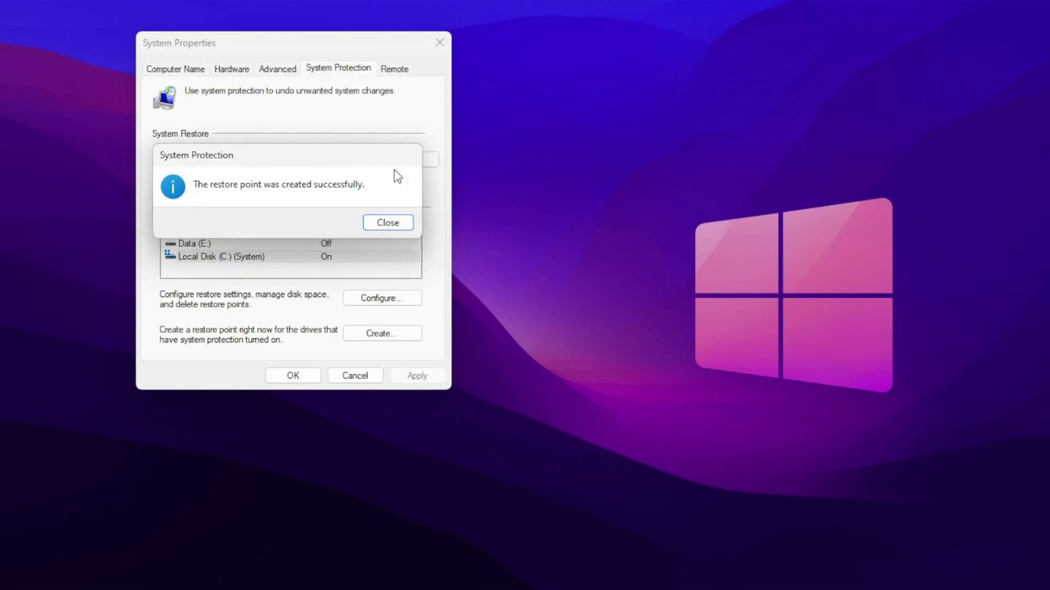
left_click(388, 224)
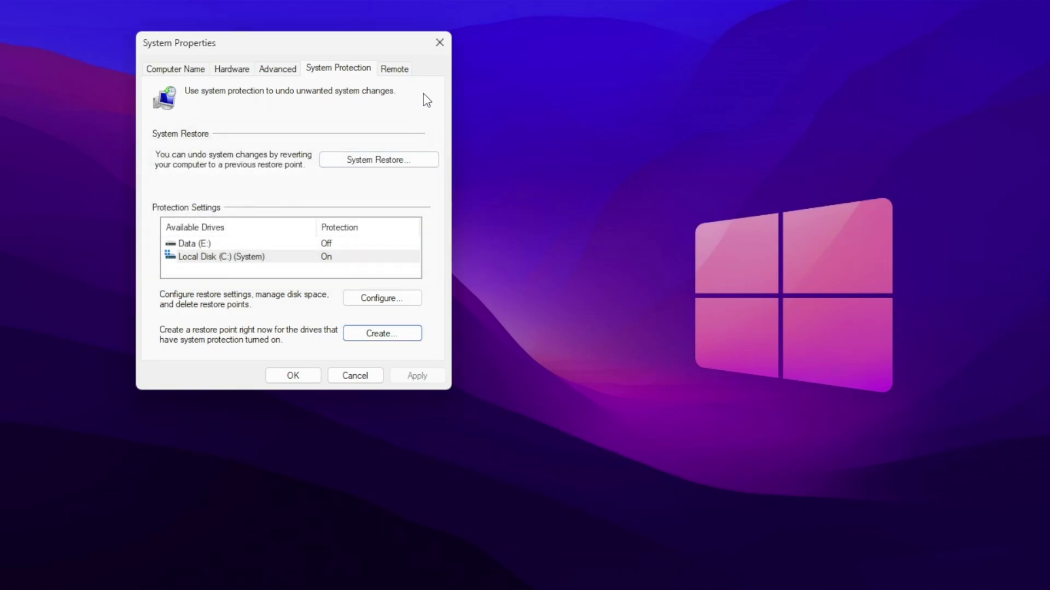
Step: Close the system properties and extract the Pc Optimization 2023 Pack archive to the desktop with WinRAR
left_click(445, 51)
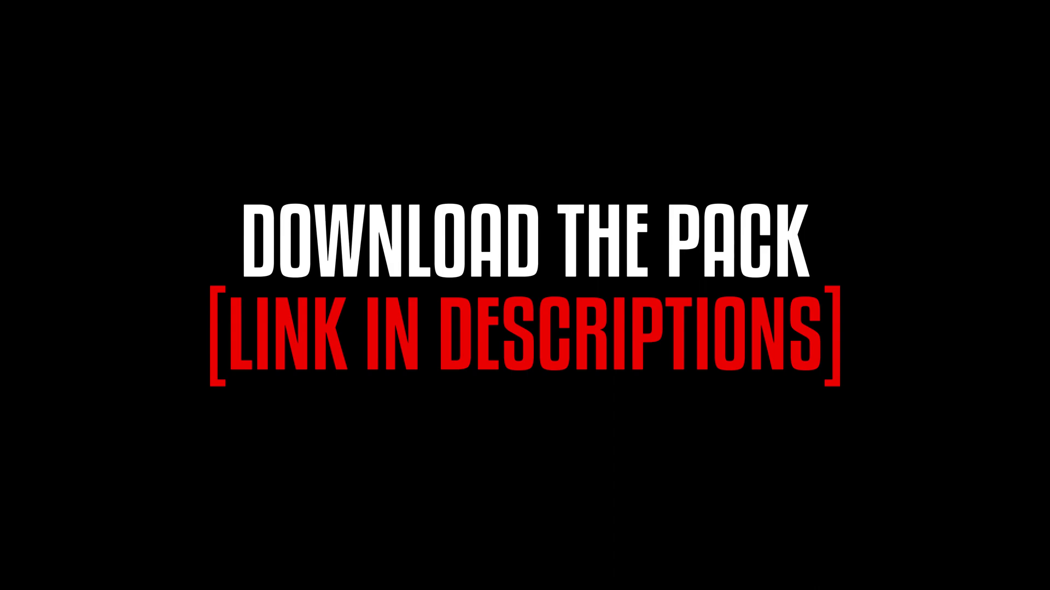
left_click(39, 216)
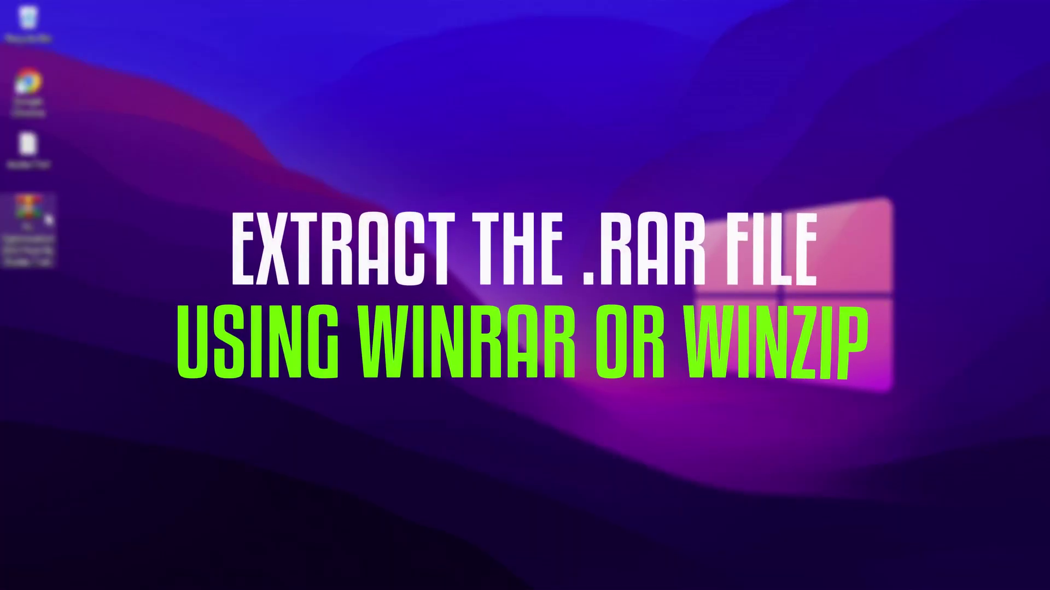
right_click(48, 220)
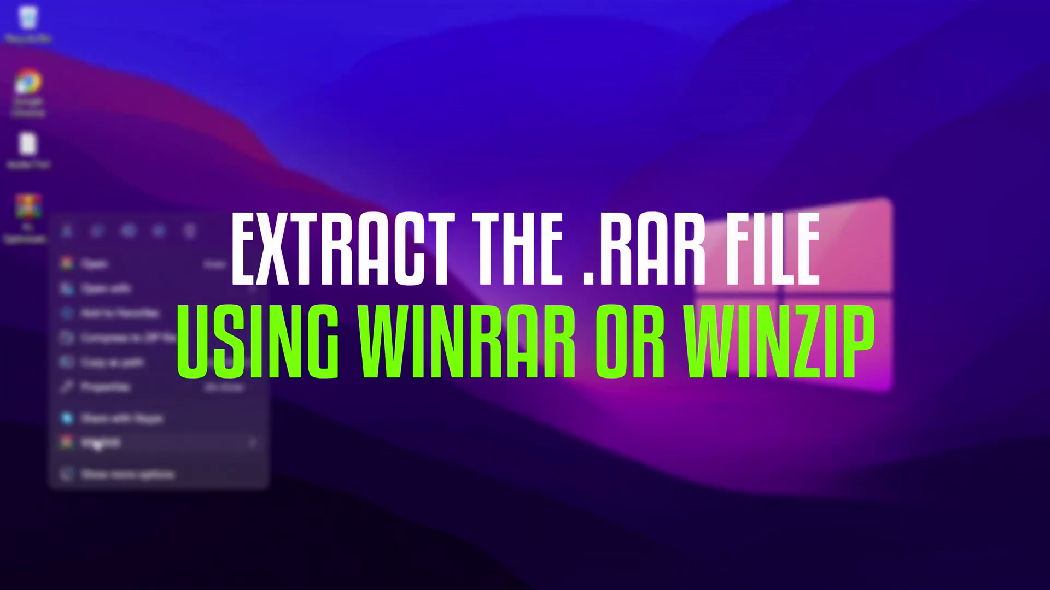
mouse_move(259, 448)
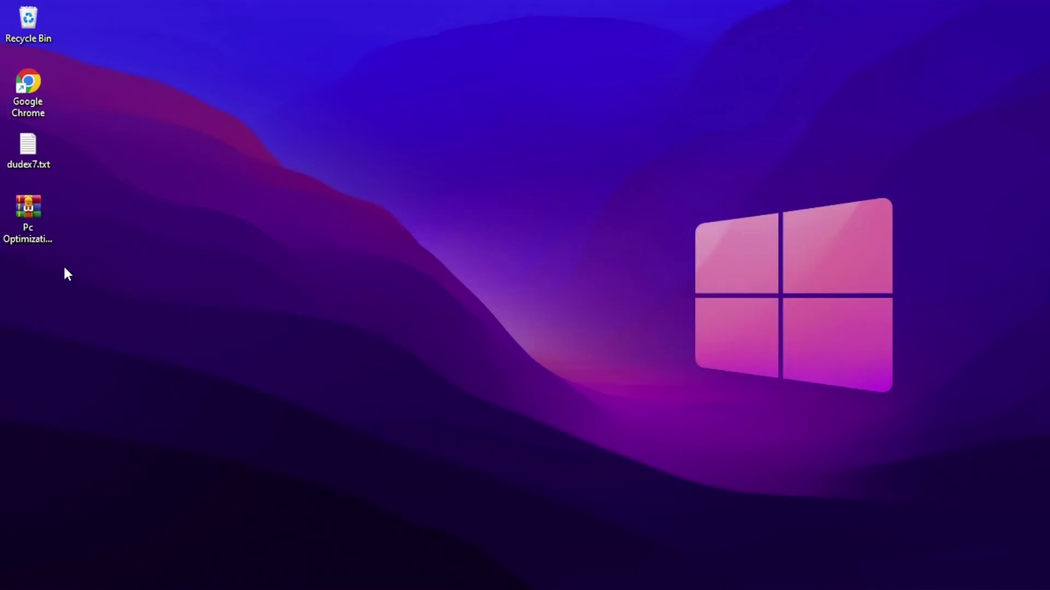
Step: Move the extracted Pc Optimization 2023 Pack folder away from the other desktop icons into empty space
left_click_drag(32, 282, 387, 182)
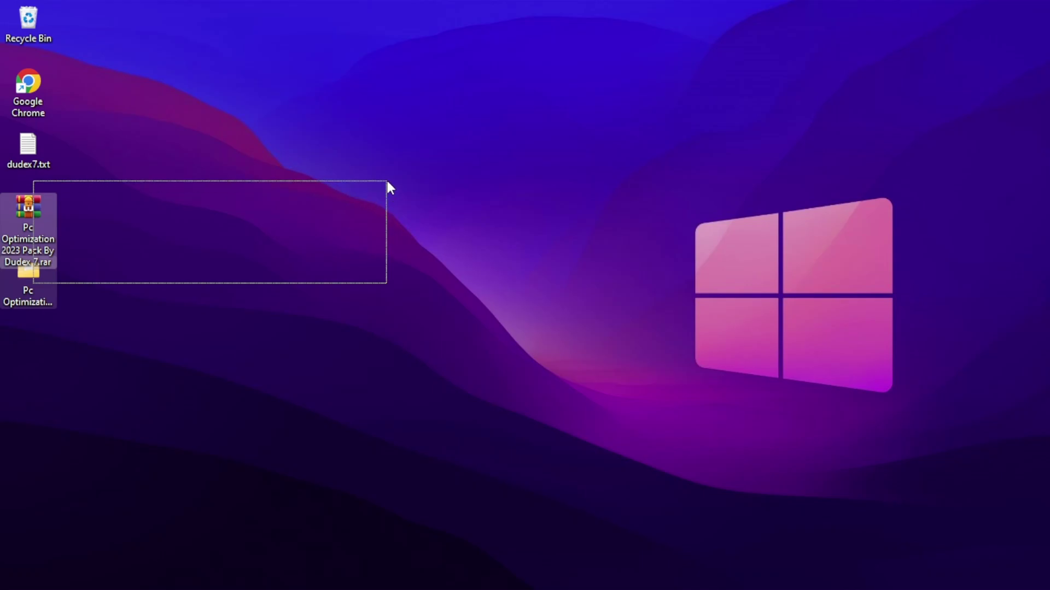
left_click(19, 280)
left_click_drag(19, 284, 382, 166)
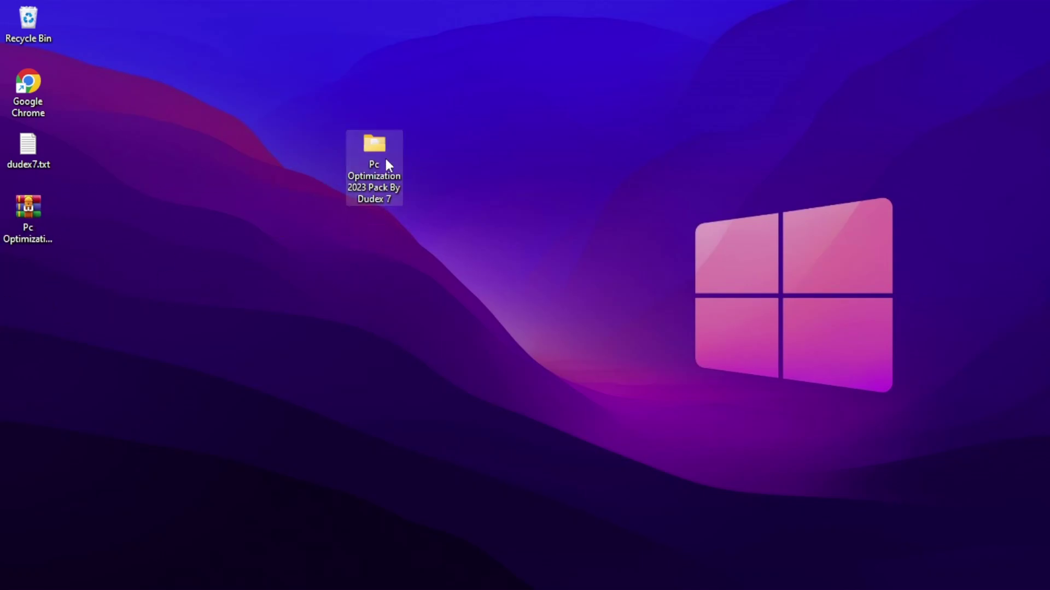
Step: Open the extracted pack folder and go to Optimizations, Batch files, Disable Hibernate
double_click(385, 136)
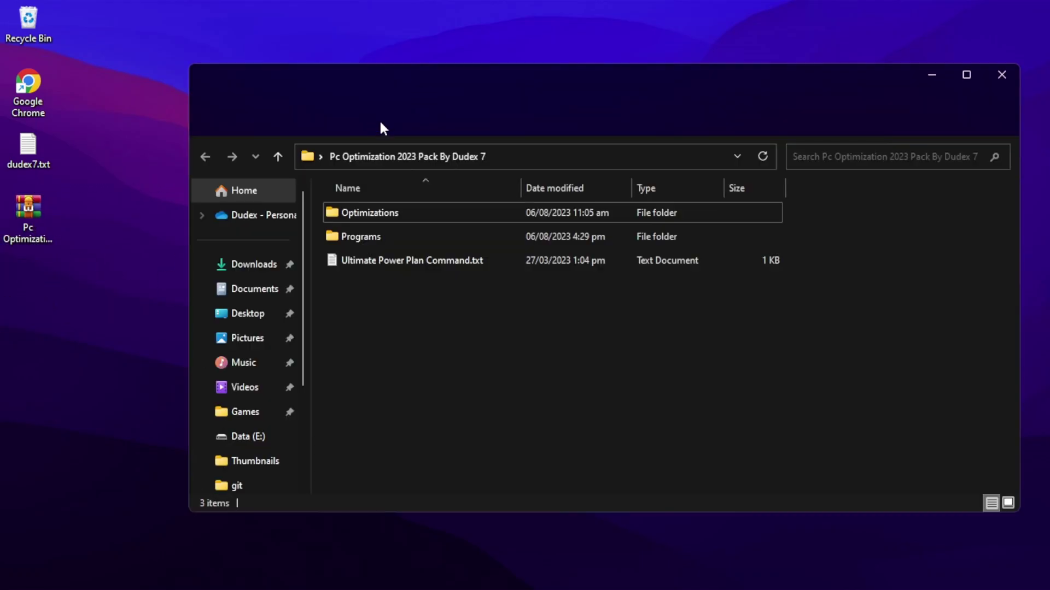
left_click_drag(499, 83, 454, 60)
double_click(323, 189)
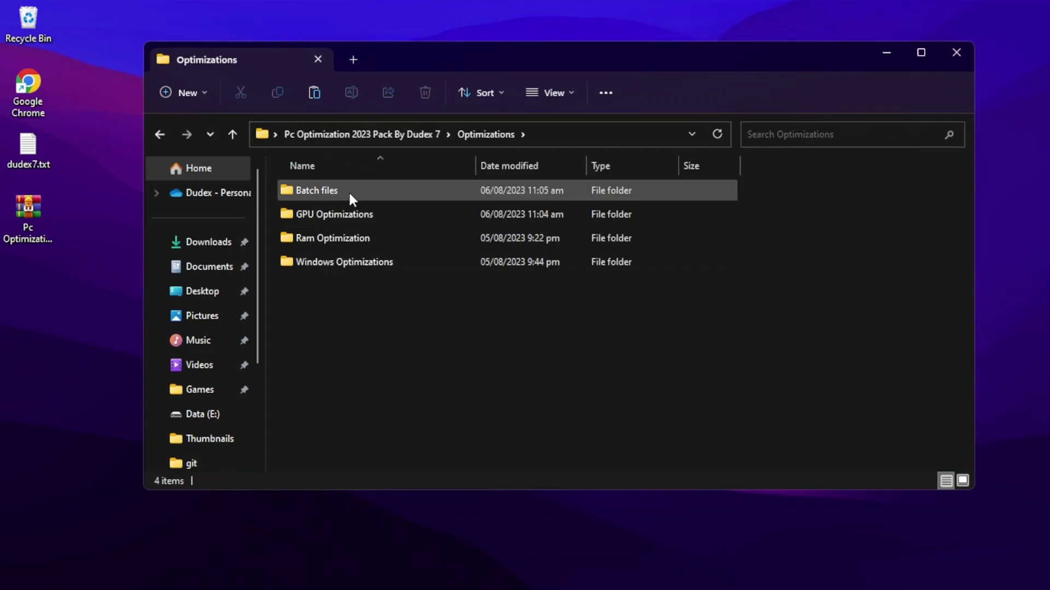
left_click(349, 189)
double_click(349, 189)
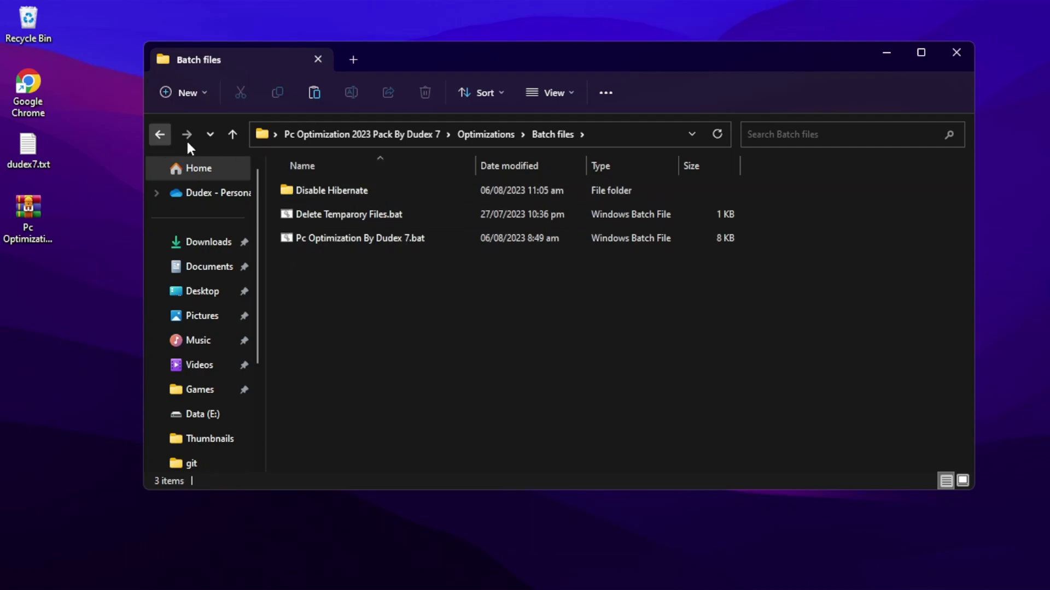
left_click(325, 187)
double_click(324, 187)
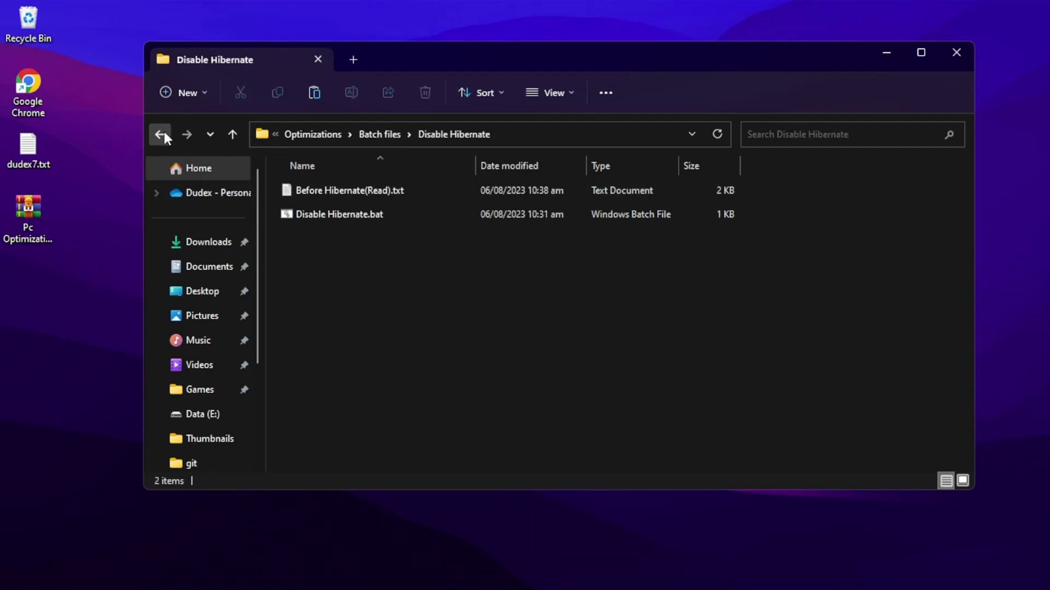
Step: Read the advantages and drawbacks of hibernation in Before Hibernate(Read).txt, then close the file
double_click(361, 187)
scroll(373, 209, "down", 3)
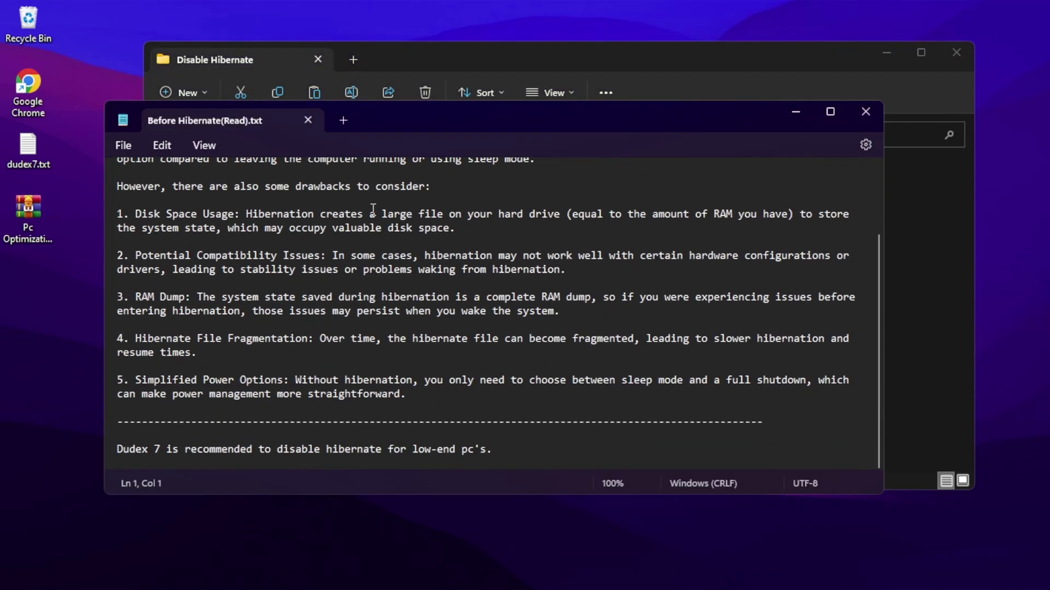
scroll(373, 210, "up", 3)
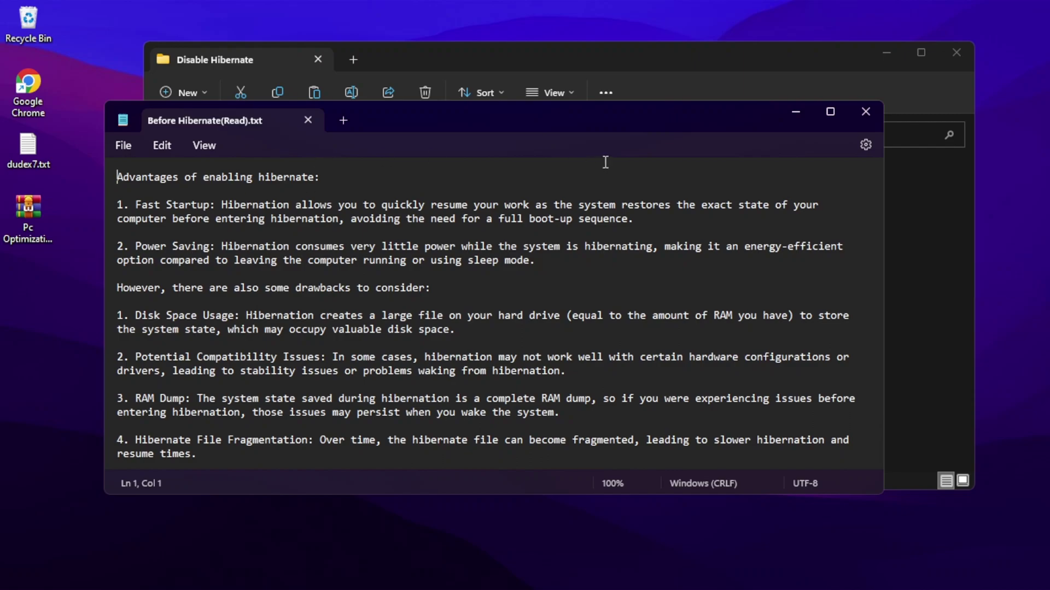
left_click_drag(265, 204, 412, 329)
scroll(441, 256, "down", 2)
left_click(515, 232)
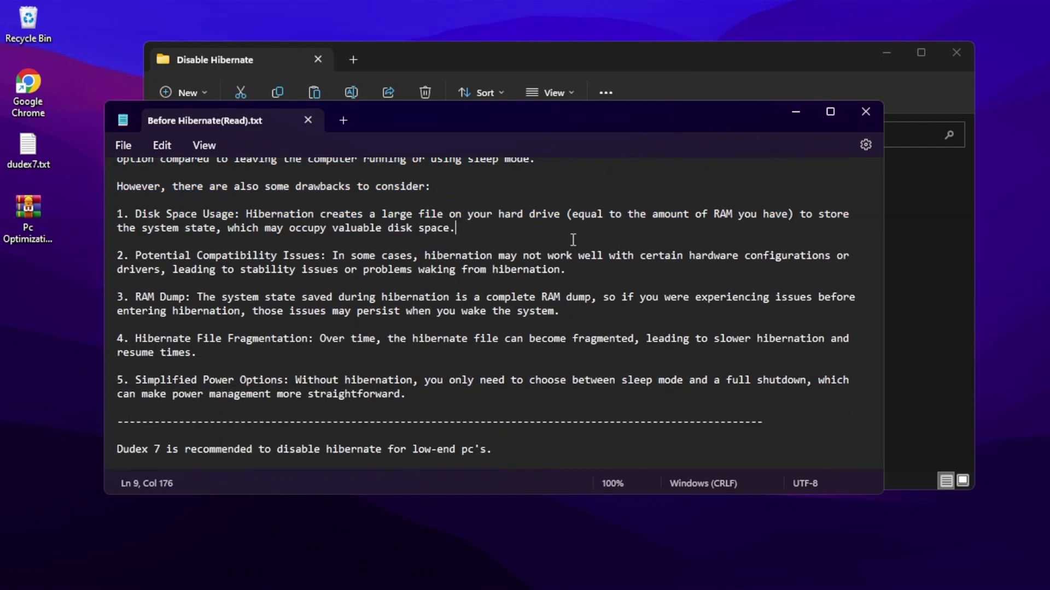
left_click(863, 114)
Step: Run Disable Hibernate.bat as administrator, enter "disable" to turn off hibernation and answer "y" to exit
left_click(551, 215)
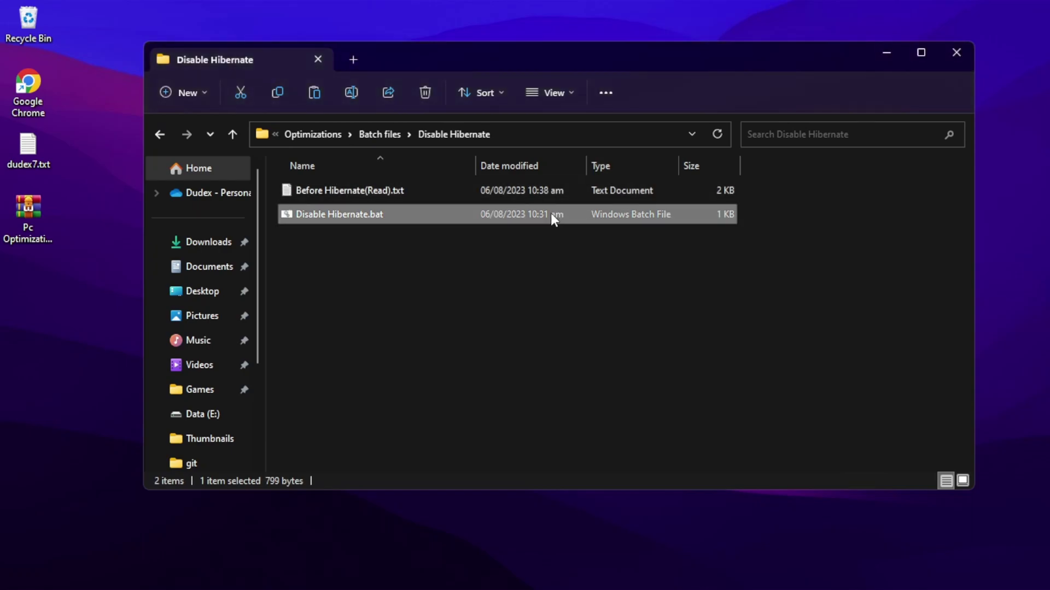
right_click(550, 212)
left_click(609, 293)
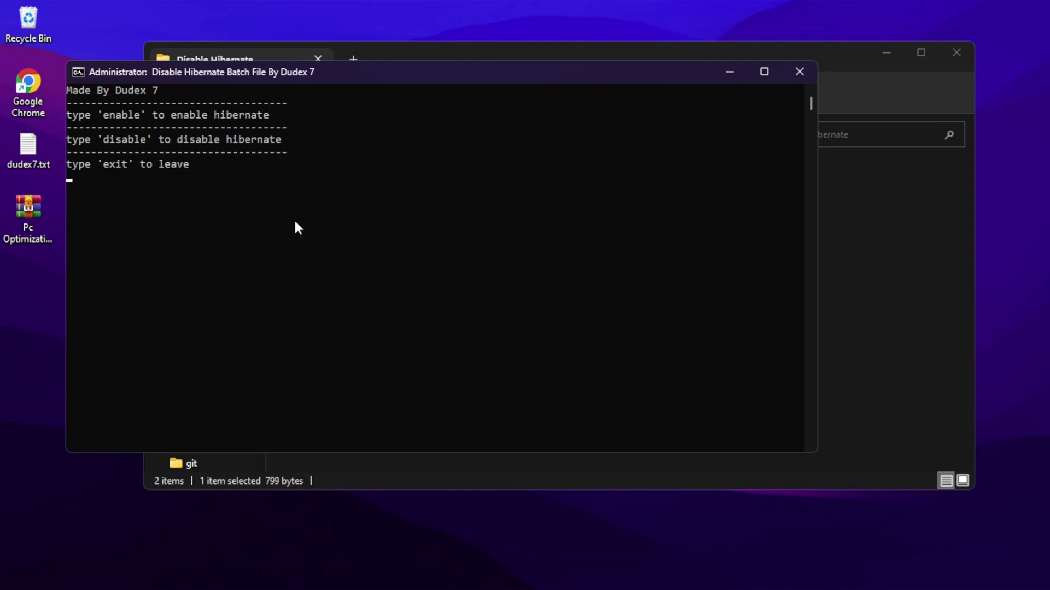
left_click_drag(356, 71, 443, 68)
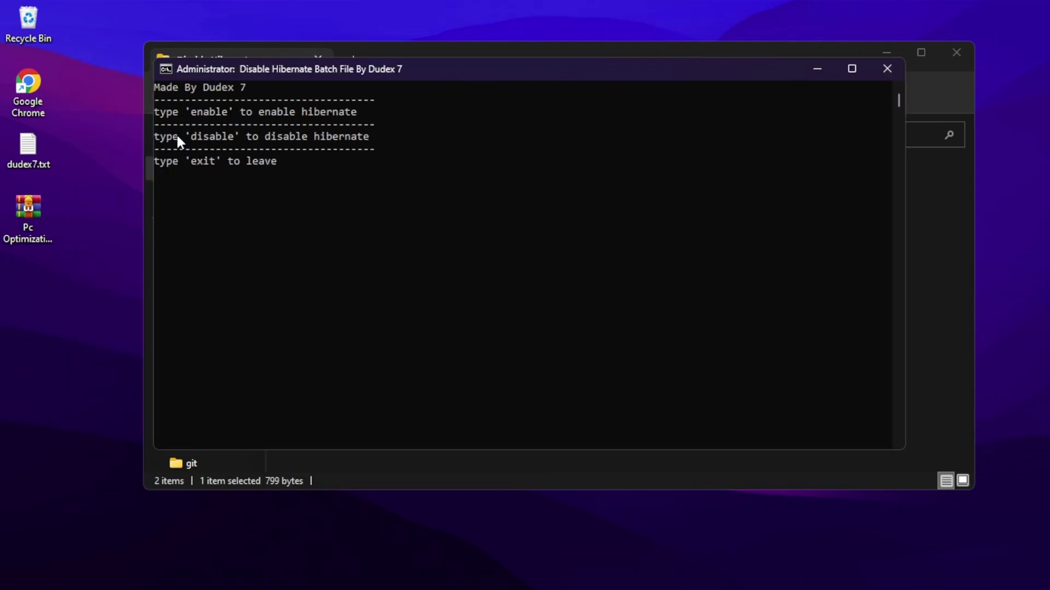
type("disable")
key("Return")
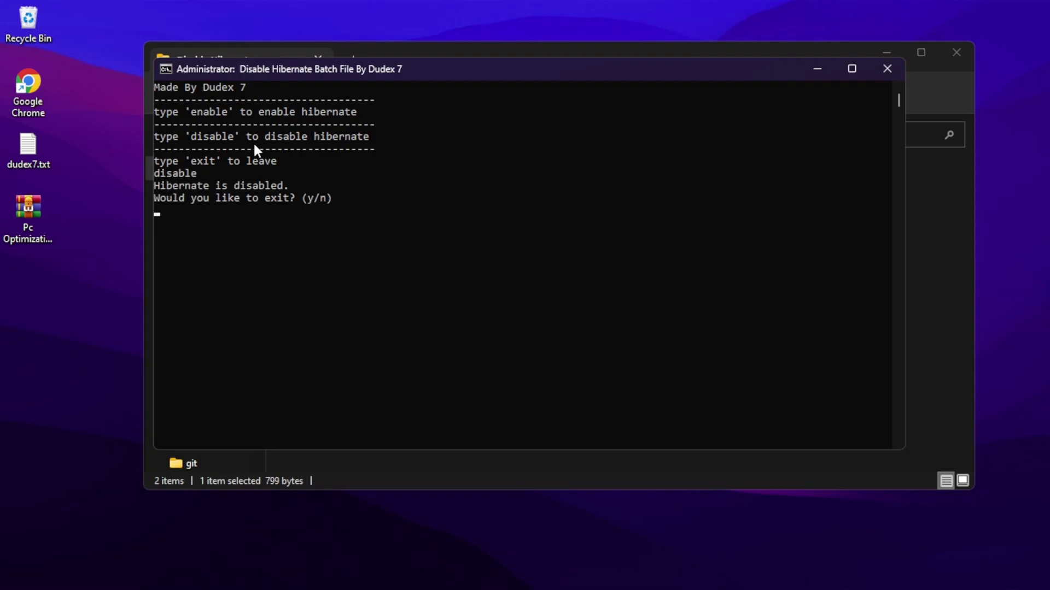
type("y")
key("Return")
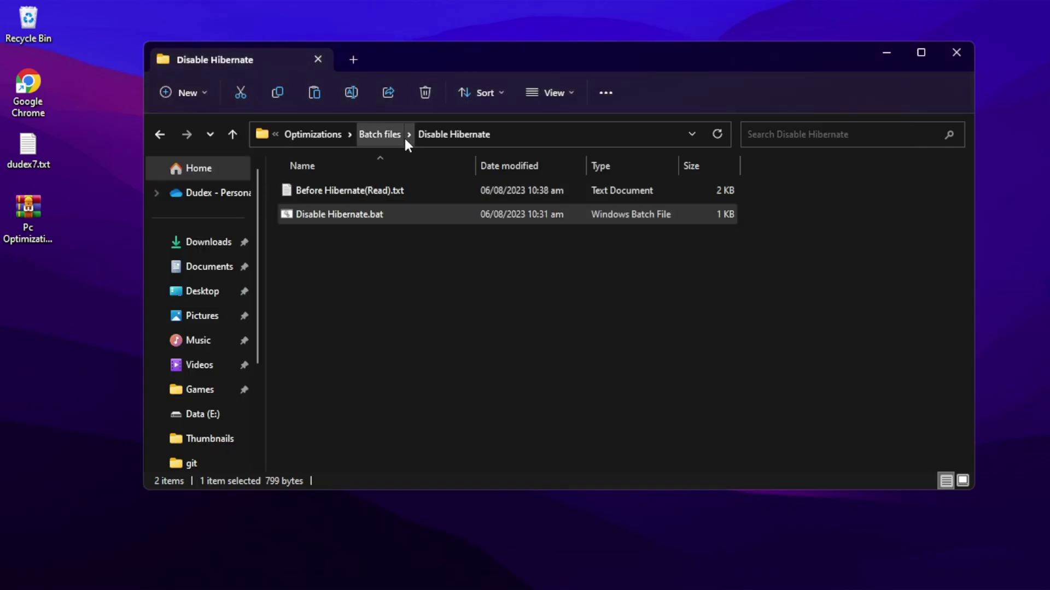
Step: Return to the Batch files folder and run Delete Temparory Files.bat as administrator through to the end
left_click(167, 134)
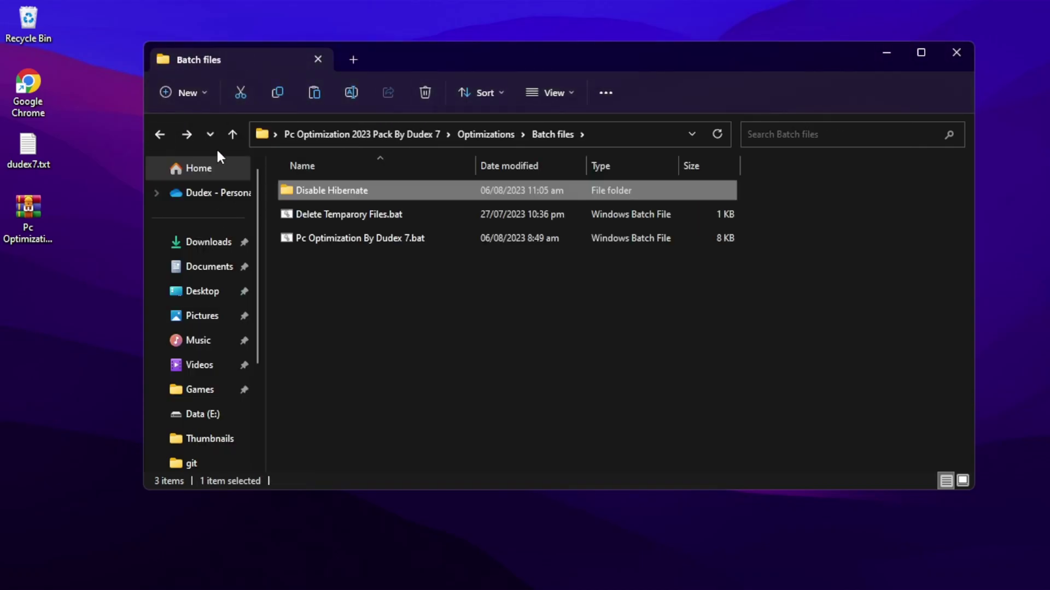
right_click(326, 213)
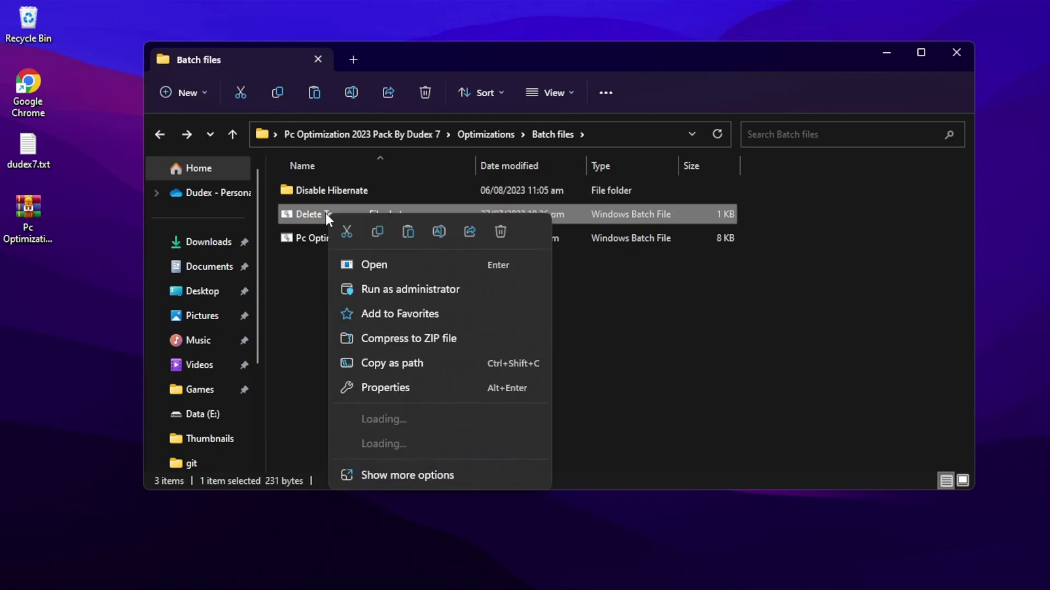
left_click(375, 285)
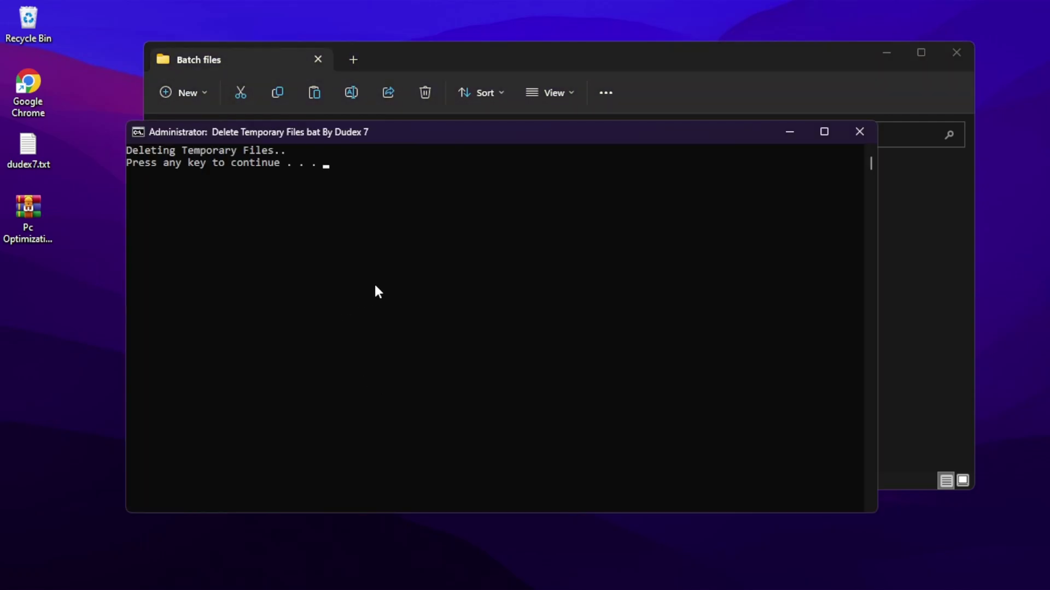
key("Return")
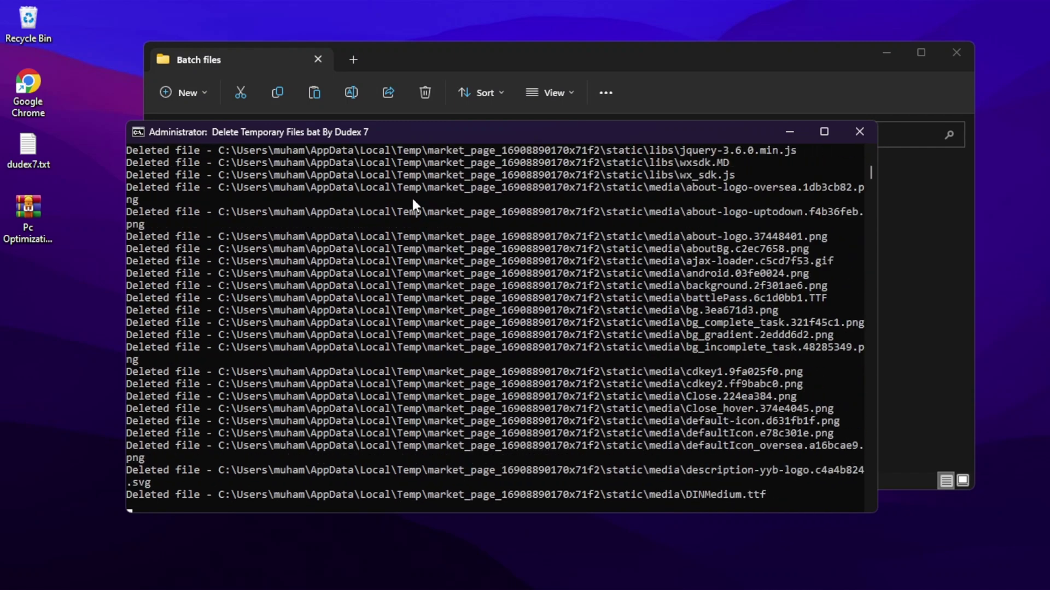
key("Return")
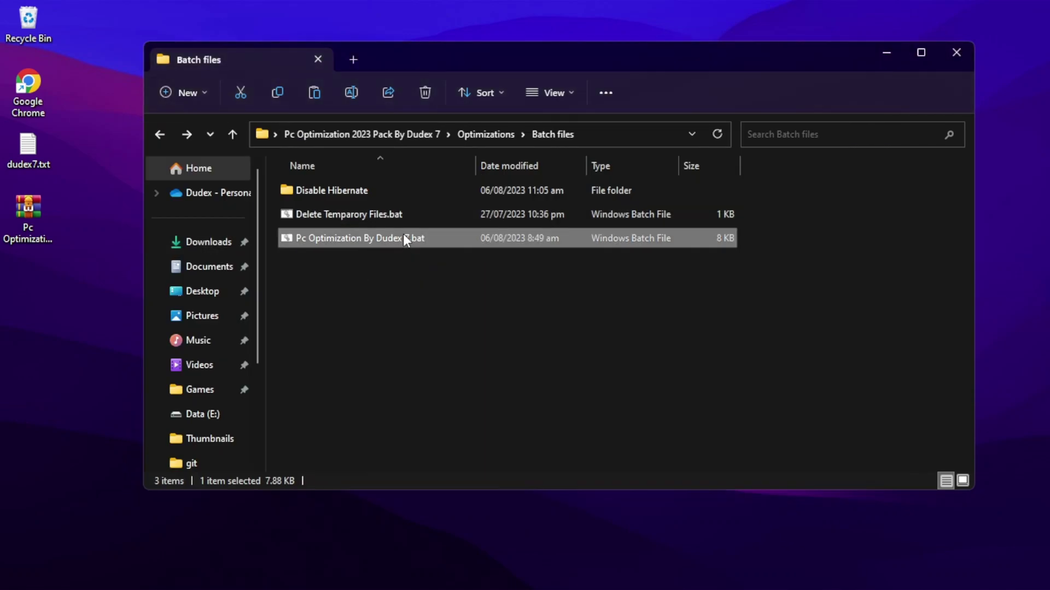
Step: Run Pc Optimization By Dudex 7.bat as administrator, answer "y" to optimize the PC and finish the script
right_click(402, 234)
left_click(436, 307)
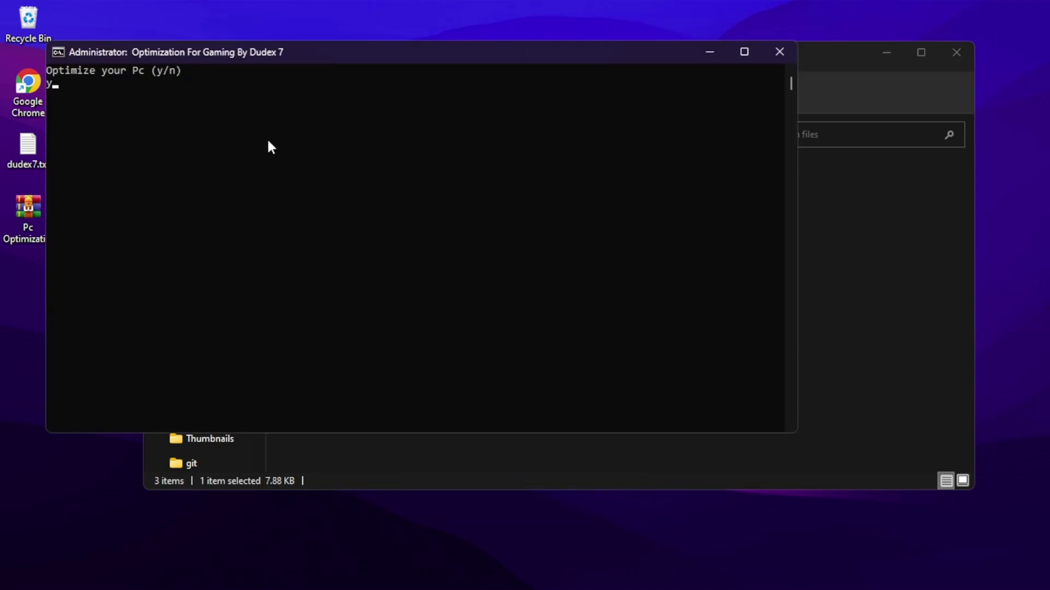
key("Return")
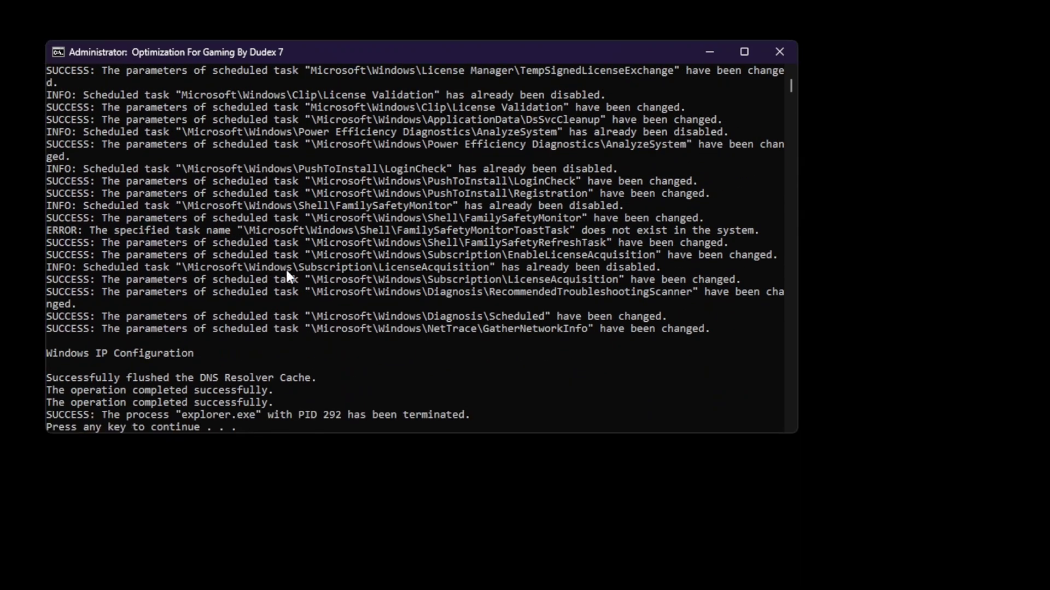
key("Return")
key("Return")
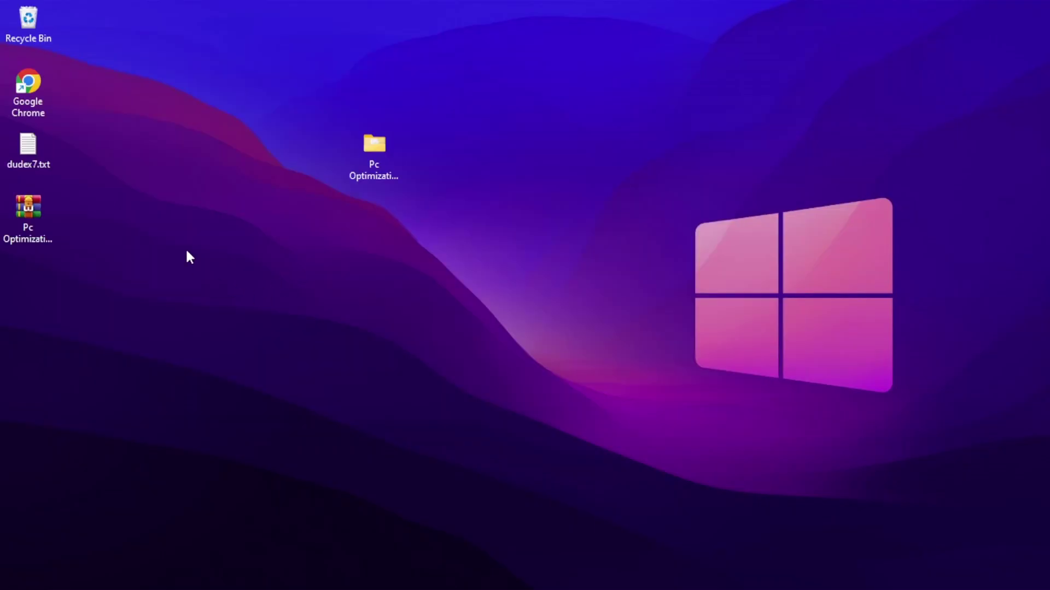
Step: Reopen the Pc Optimization 2023 Pack folder and go to Optimizations, GPU Optimizations
double_click(380, 158)
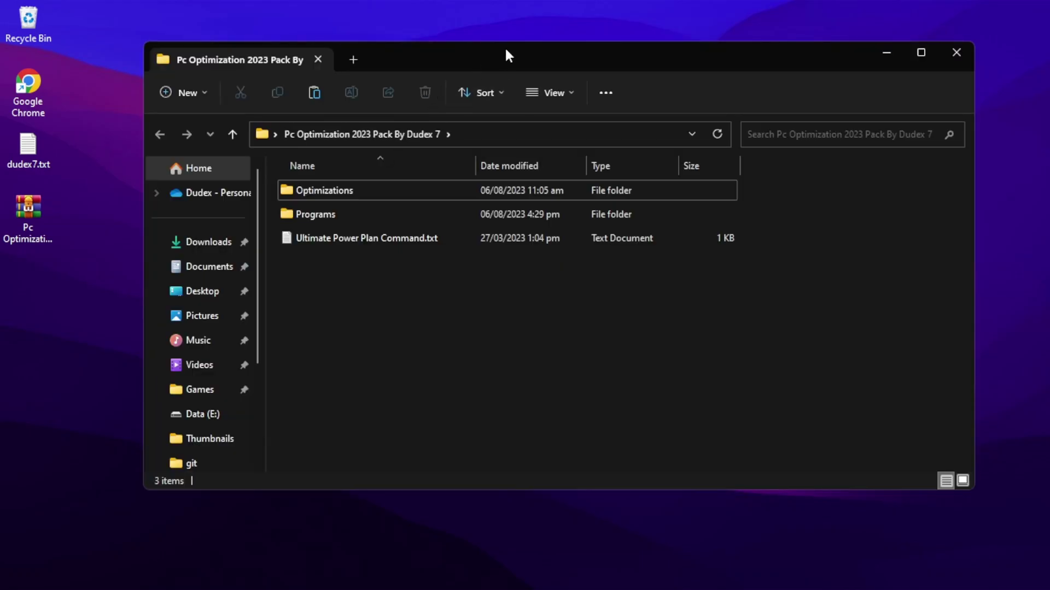
left_click_drag(508, 55, 440, 45)
left_click(319, 187)
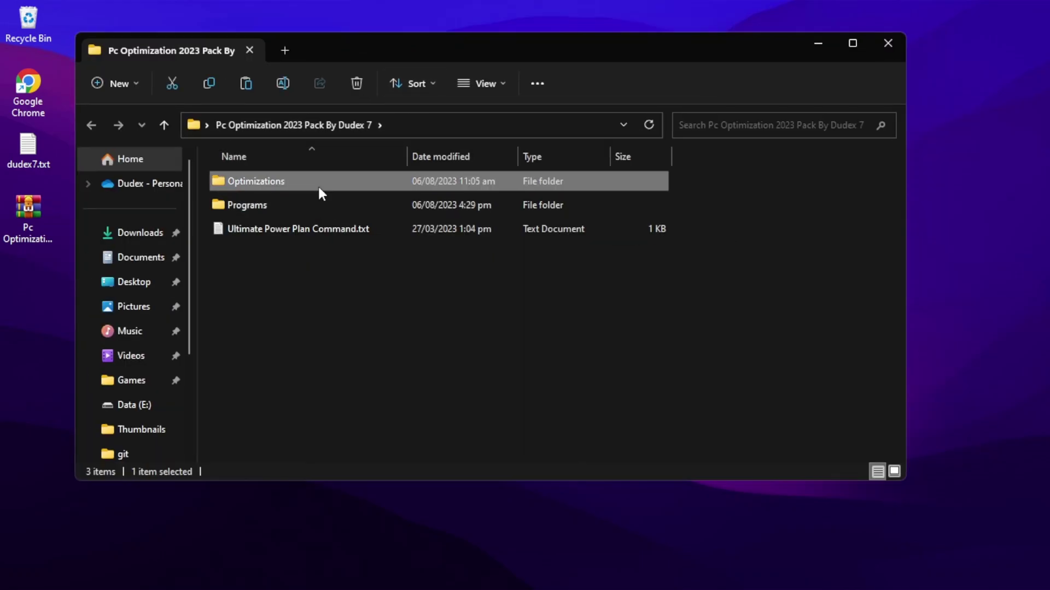
double_click(318, 188)
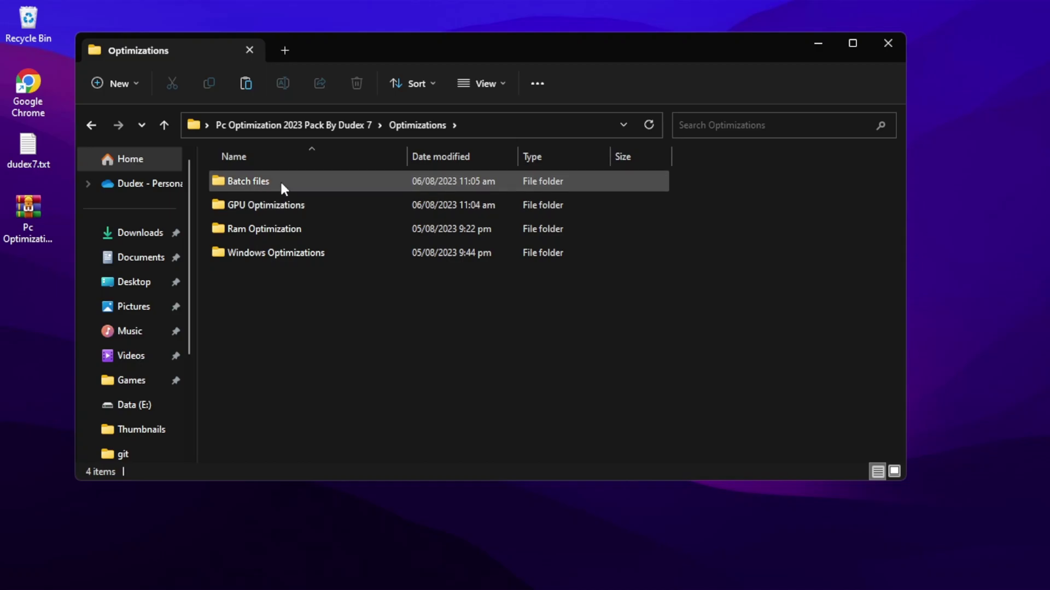
left_click(281, 205)
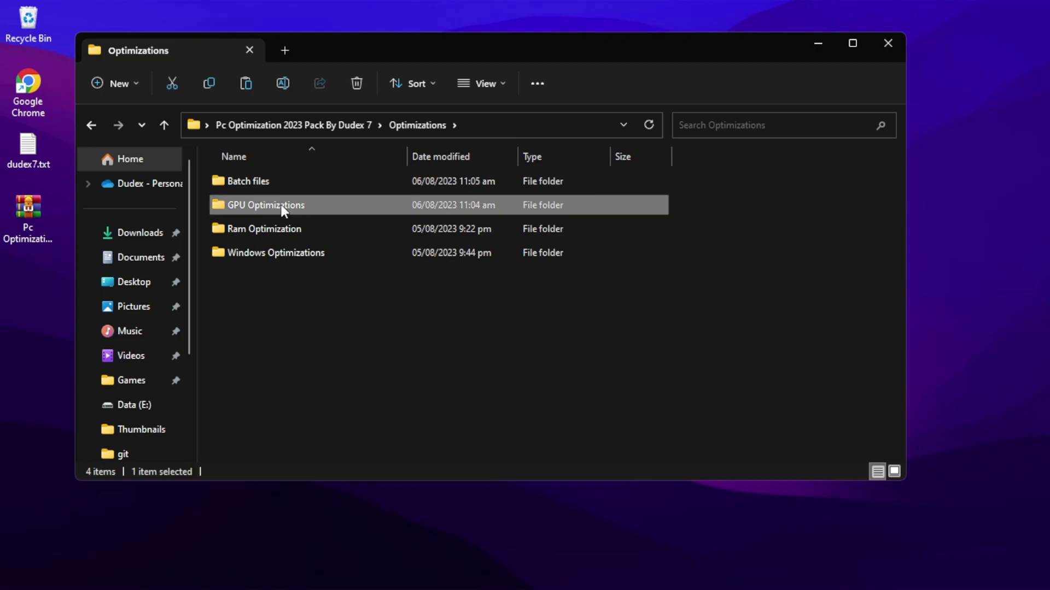
double_click(284, 208)
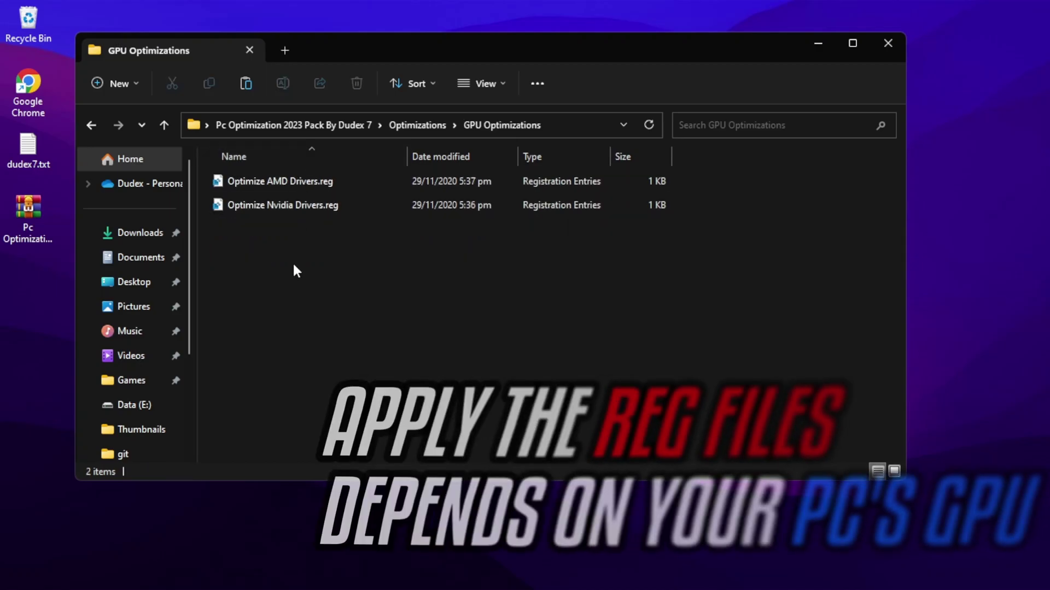
Step: Merge Optimize AMD Drivers.reg into the registry and dismiss the completion message
left_click(298, 181)
left_click(303, 191)
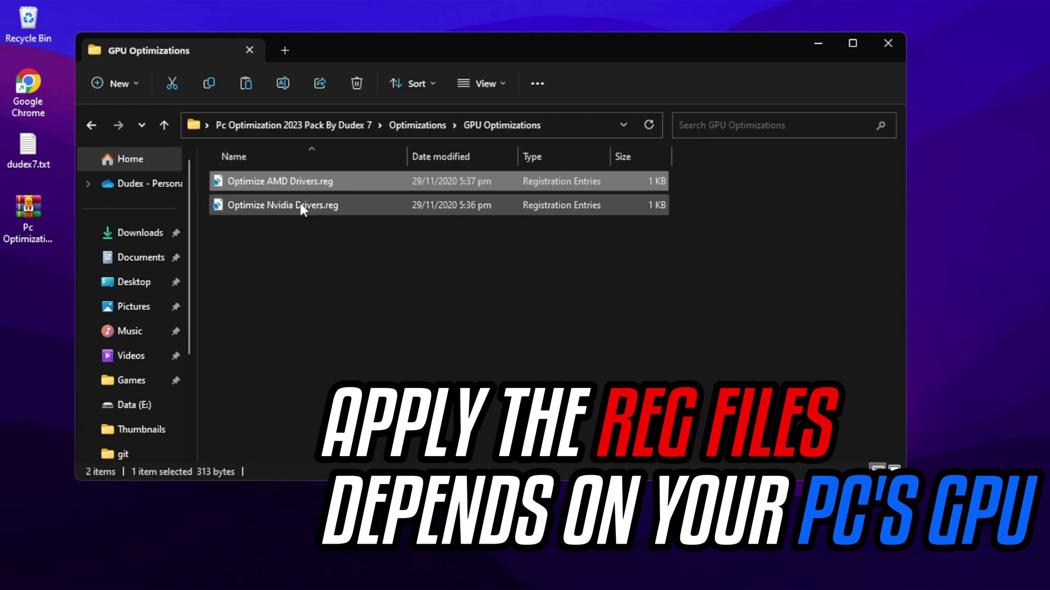
double_click(320, 186)
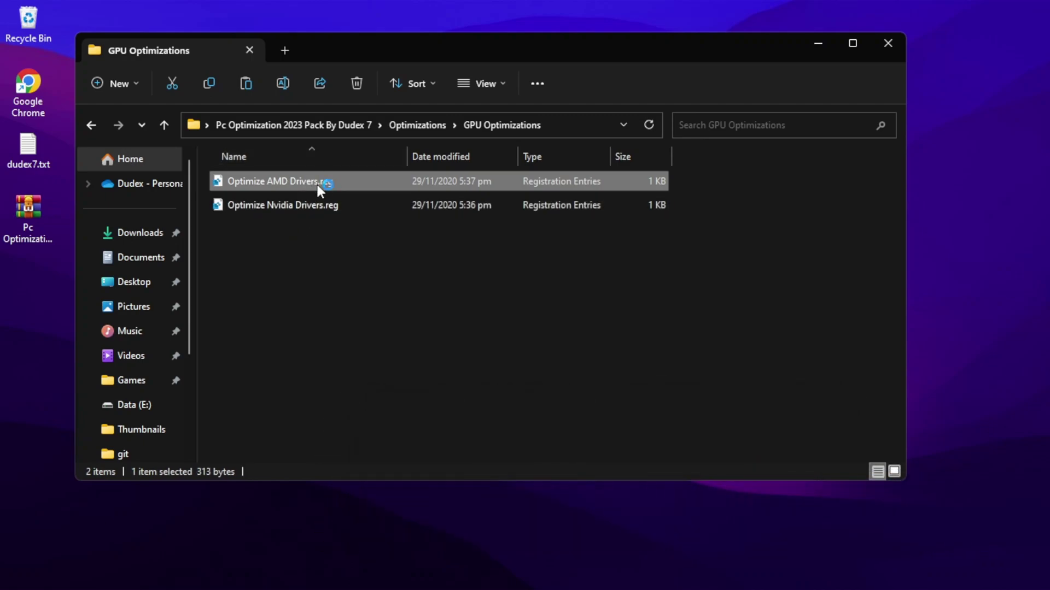
left_click(636, 325)
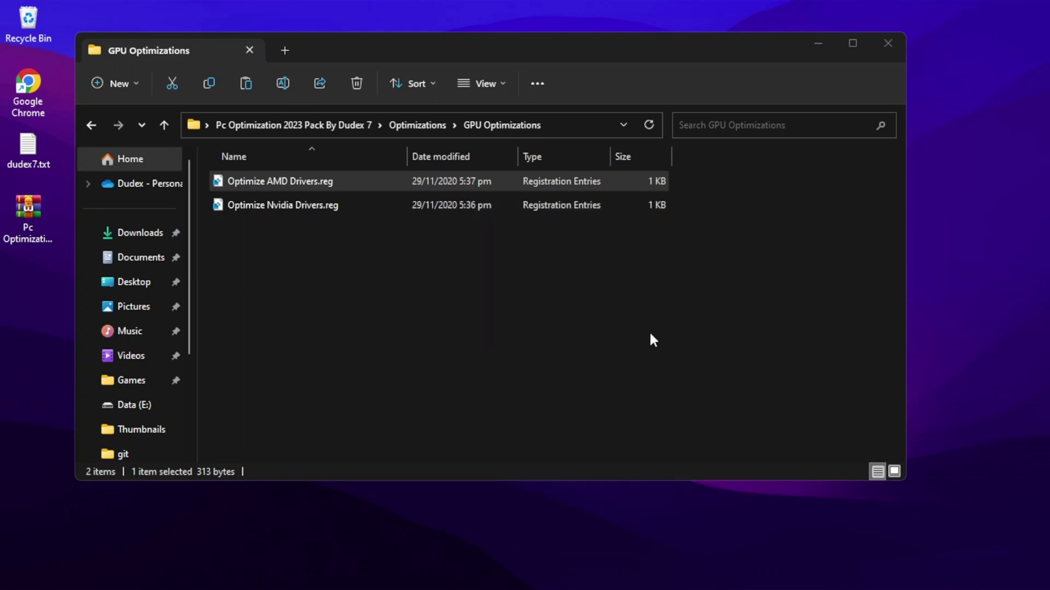
left_click(693, 308)
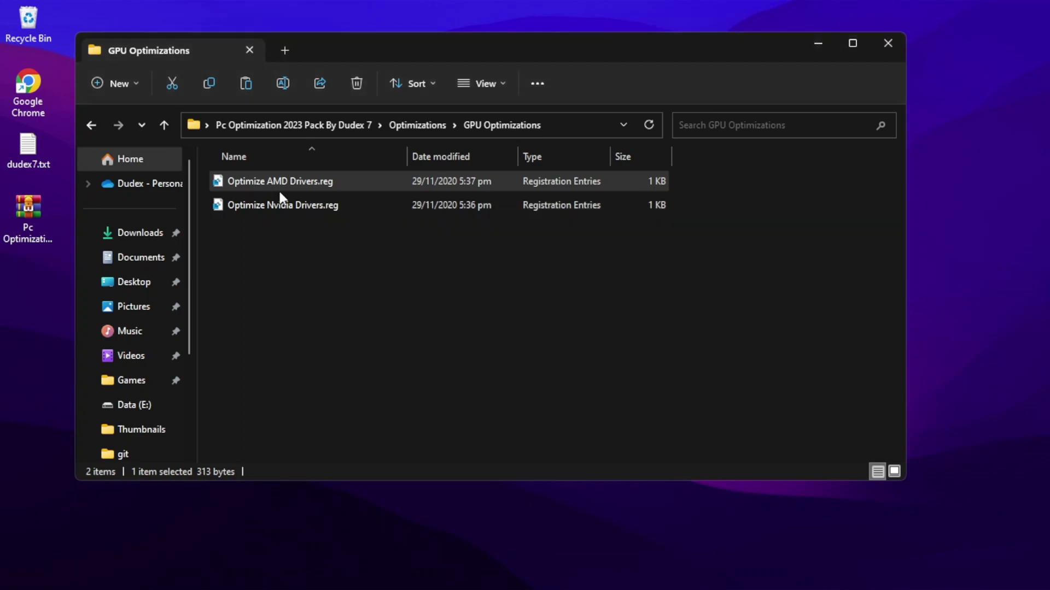
Step: Open the Ram Optimization folder, merge 12 GB.reg into the registry and dismiss the completion message
left_click(91, 128)
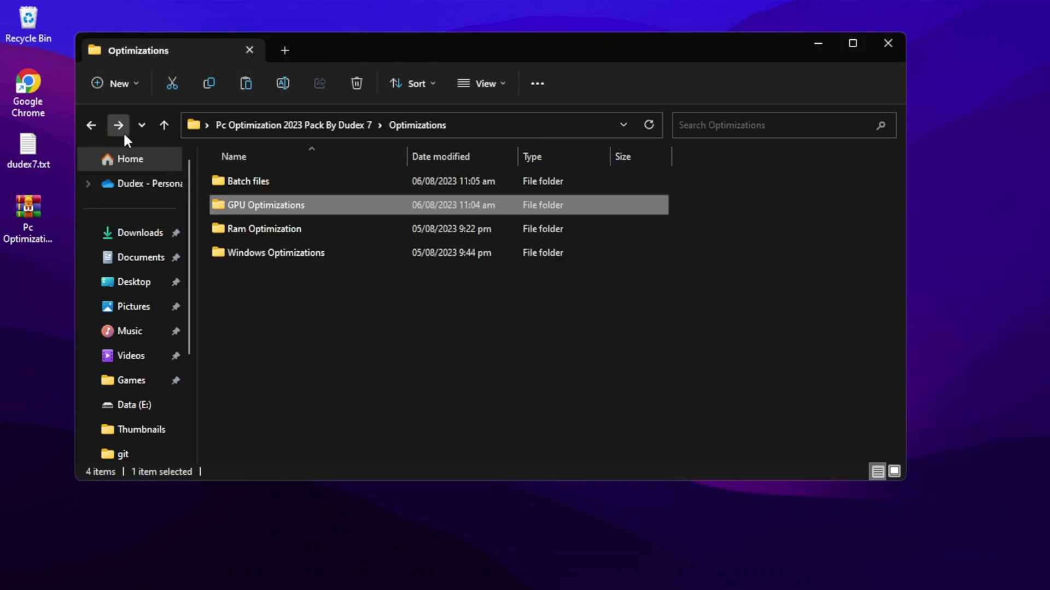
double_click(250, 229)
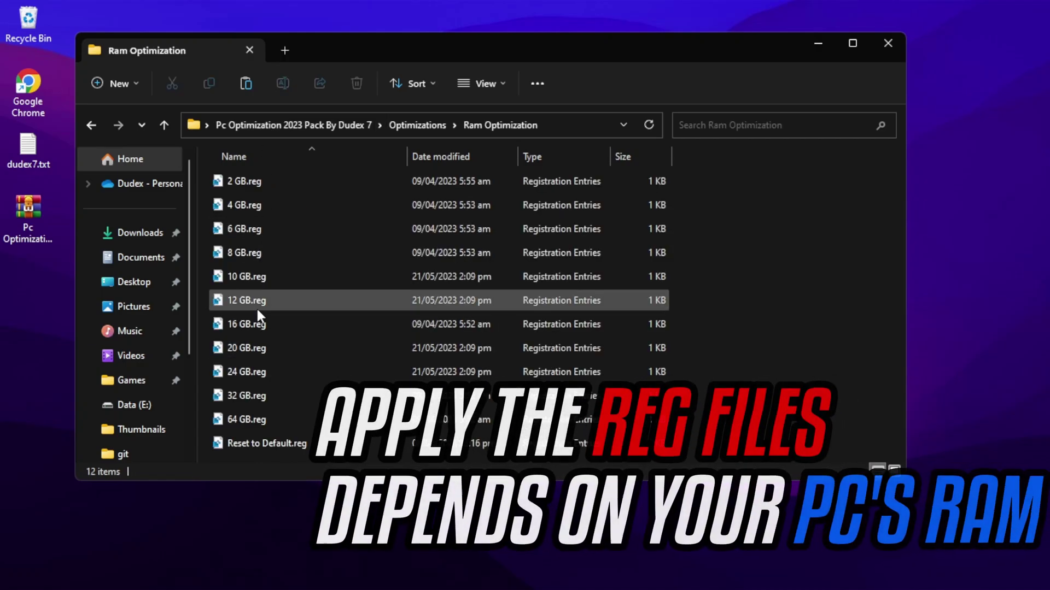
left_click(256, 304)
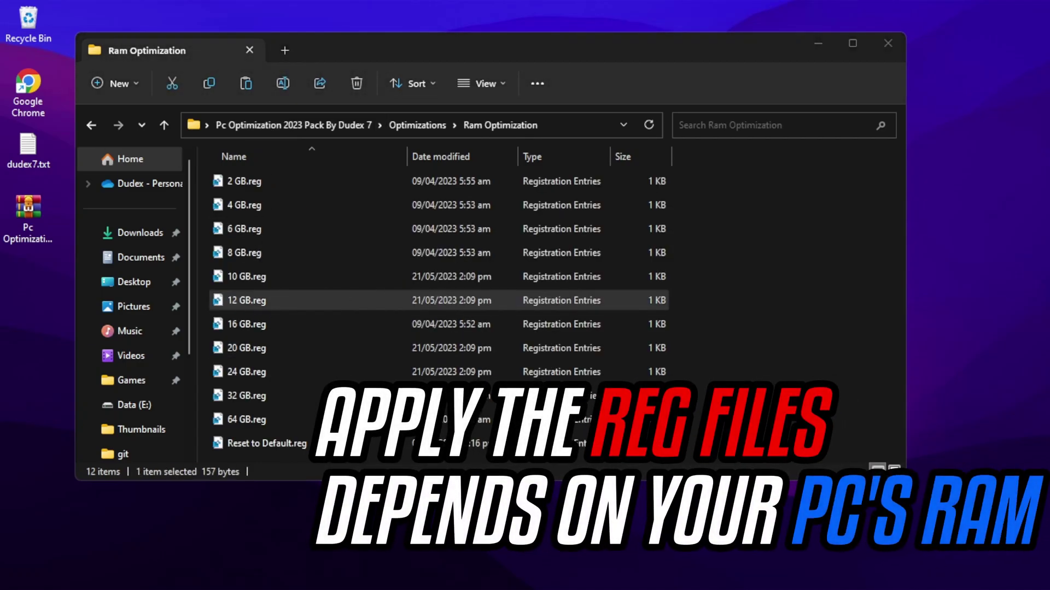
key("Return")
left_click(638, 331)
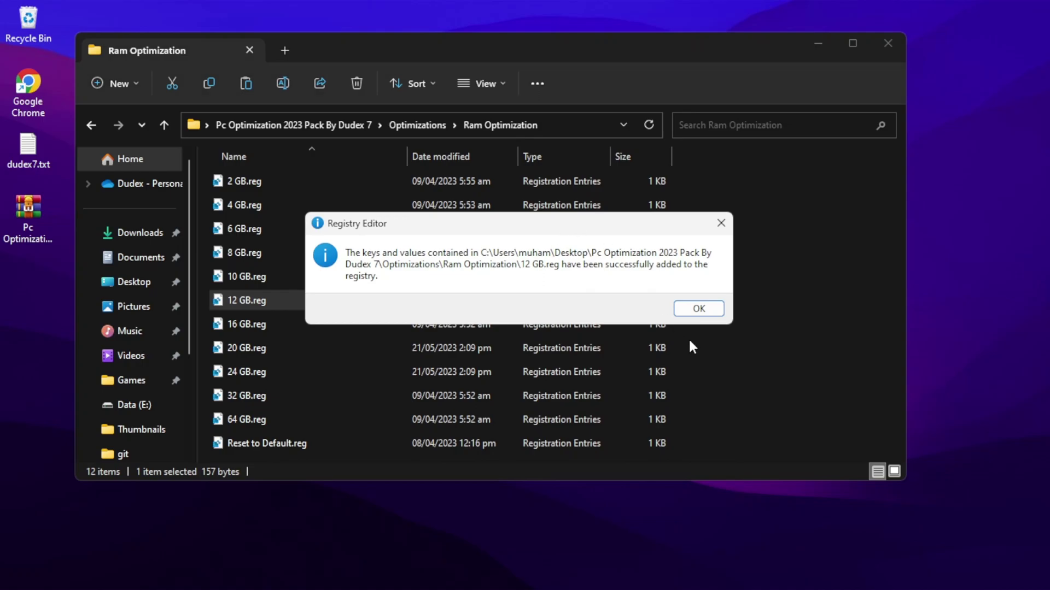
left_click(701, 309)
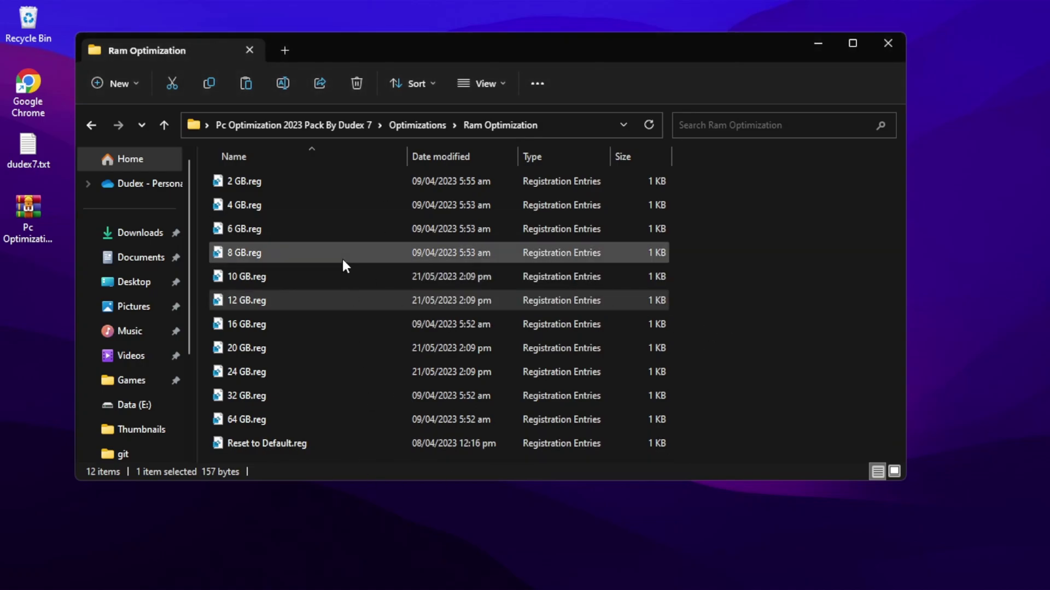
Step: Go back to Optimizations and open the Windows Optimizations folder
left_click(81, 119)
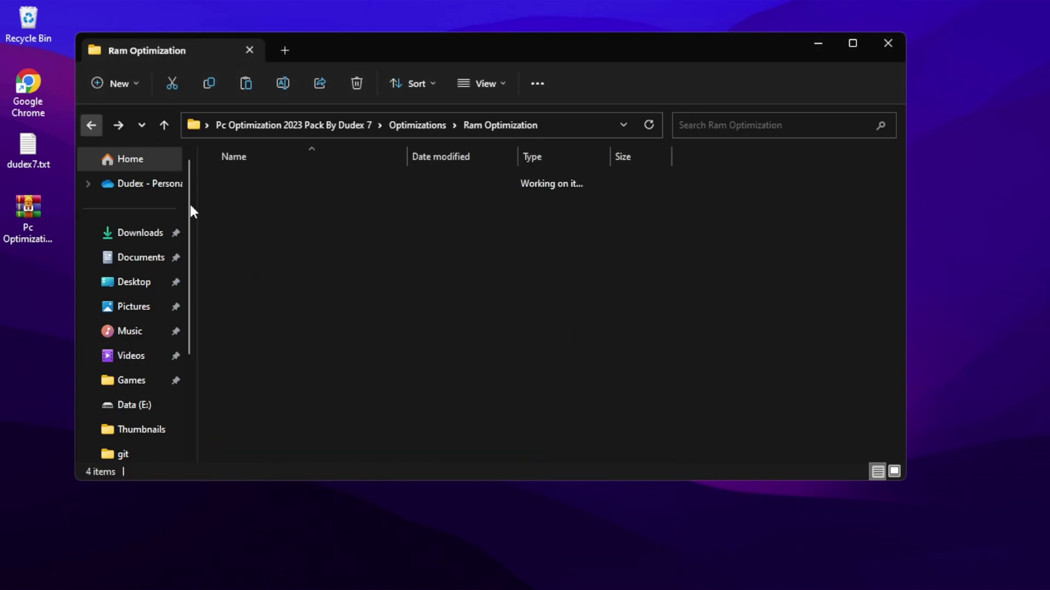
left_click(244, 251)
double_click(244, 250)
left_click_drag(264, 353, 302, 105)
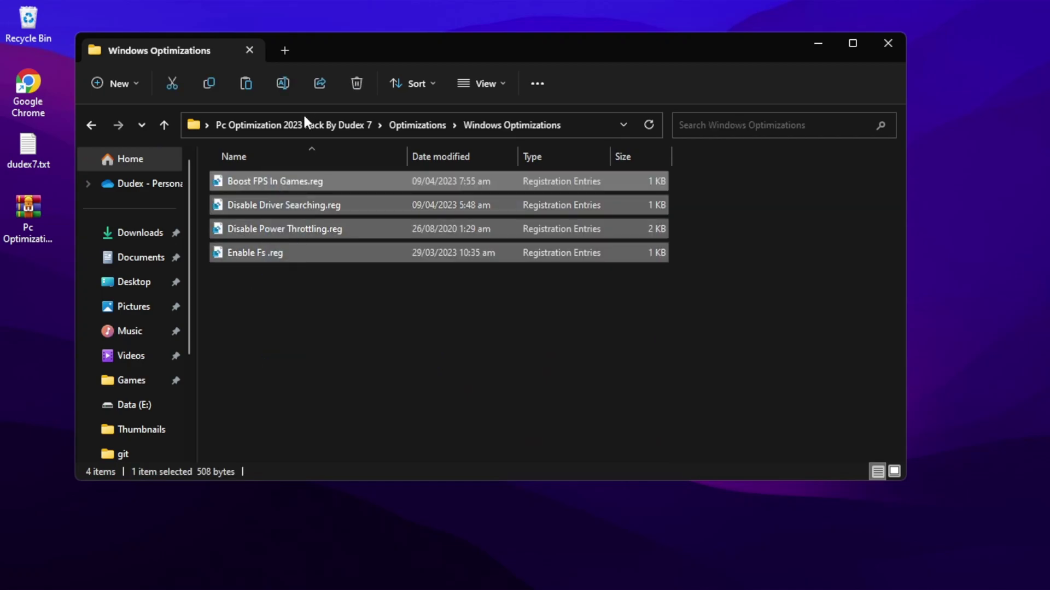
left_click(301, 294)
Step: Open Boost FPS In Games.reg for editing to examine its registry entries, and close it without changes
left_click(280, 181)
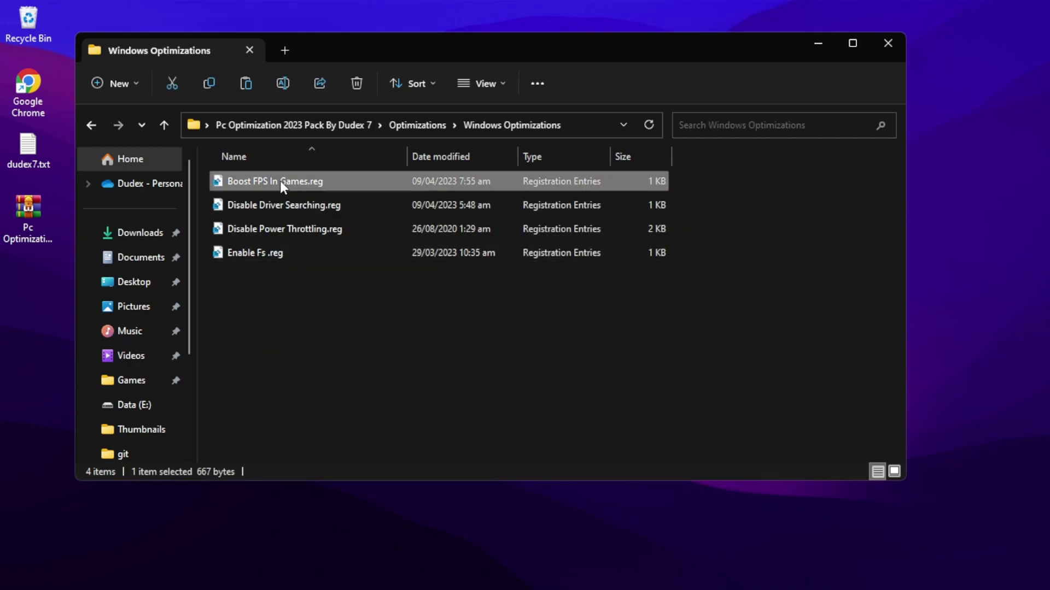
right_click(280, 180)
mouse_move(326, 421)
left_click(323, 440)
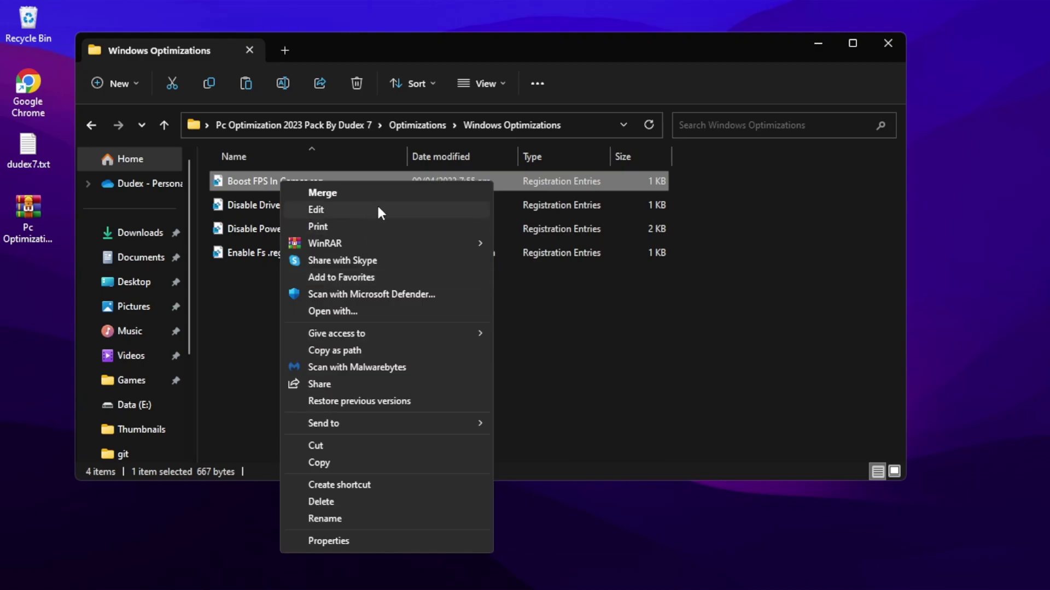
left_click(381, 213)
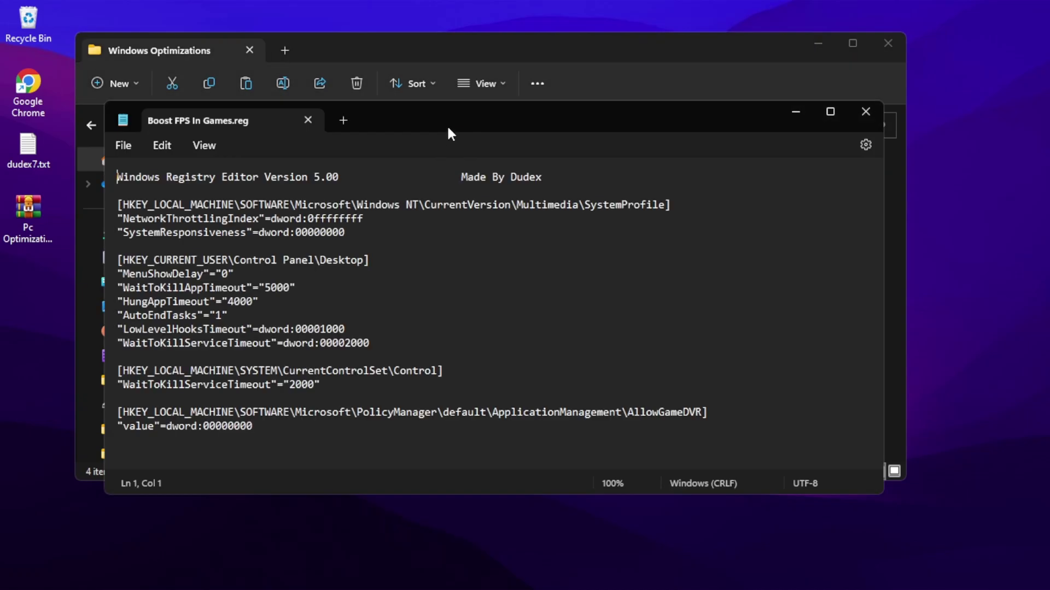
left_click_drag(429, 119, 394, 44)
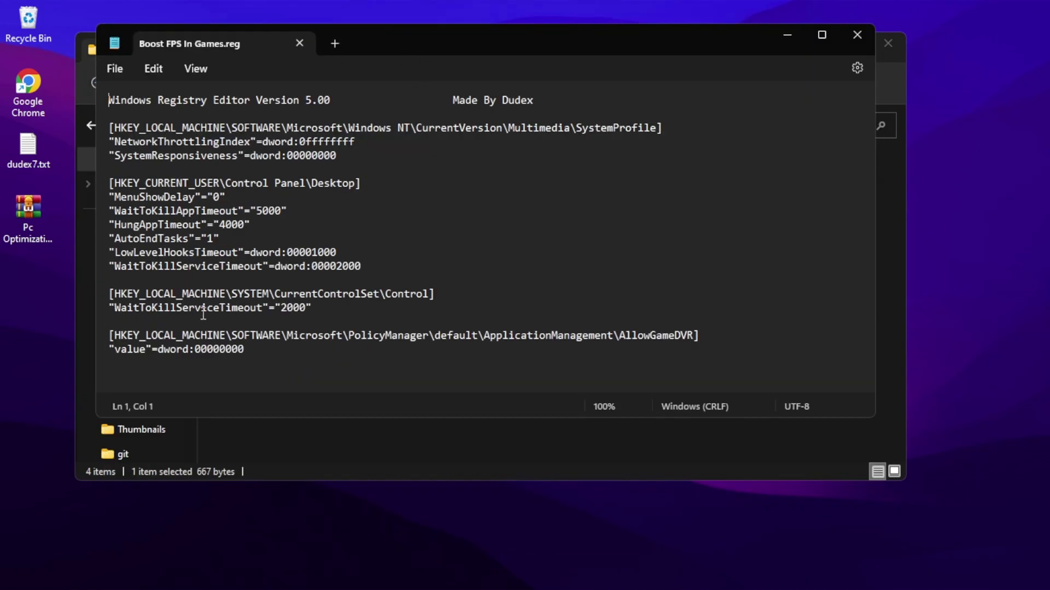
left_click(856, 35)
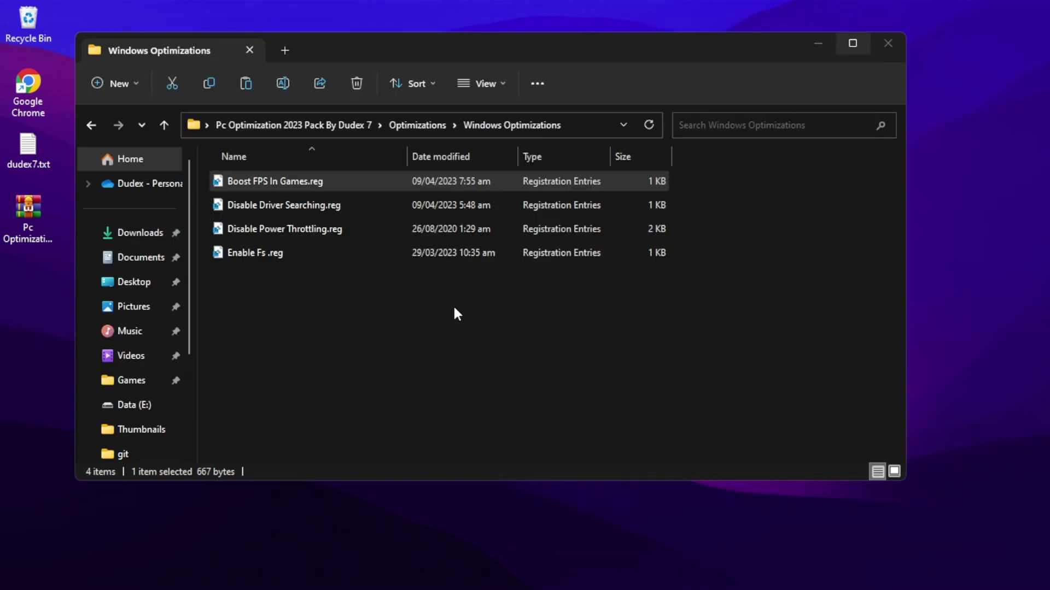
Step: Merge Boost FPS In Games.reg and Disable Driver Searching.reg into the registry, one after the other
key("ctrl+a")
left_click(397, 309)
left_click(349, 186)
left_click(696, 325)
double_click(411, 213)
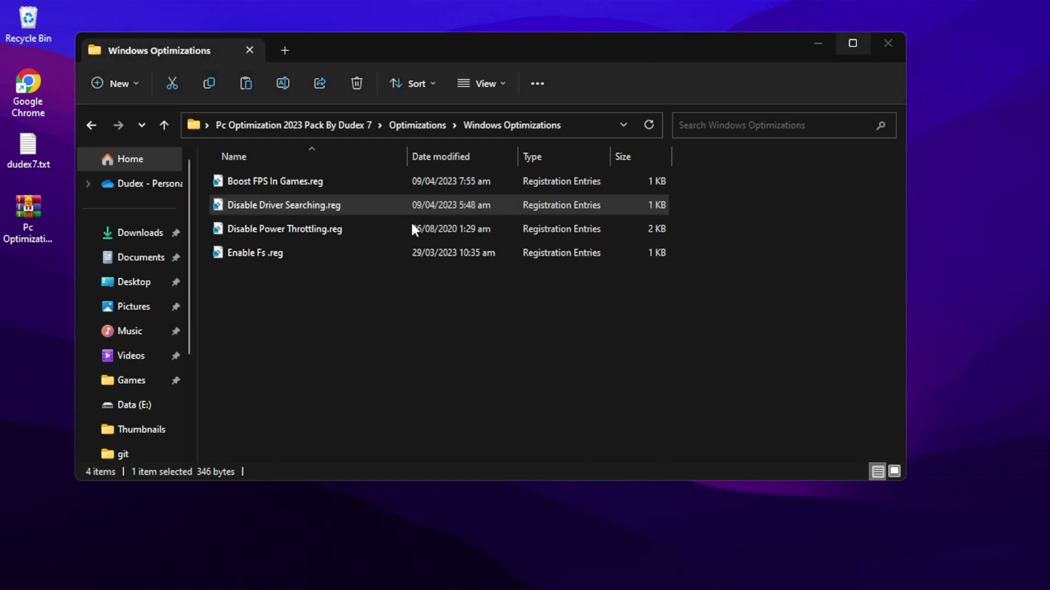
left_click(638, 325)
left_click(684, 309)
Step: Merge Disable Power Throttling.reg and Enable Fs .reg into the registry, dismissing each completion message
double_click(422, 227)
left_click(648, 323)
key("Return")
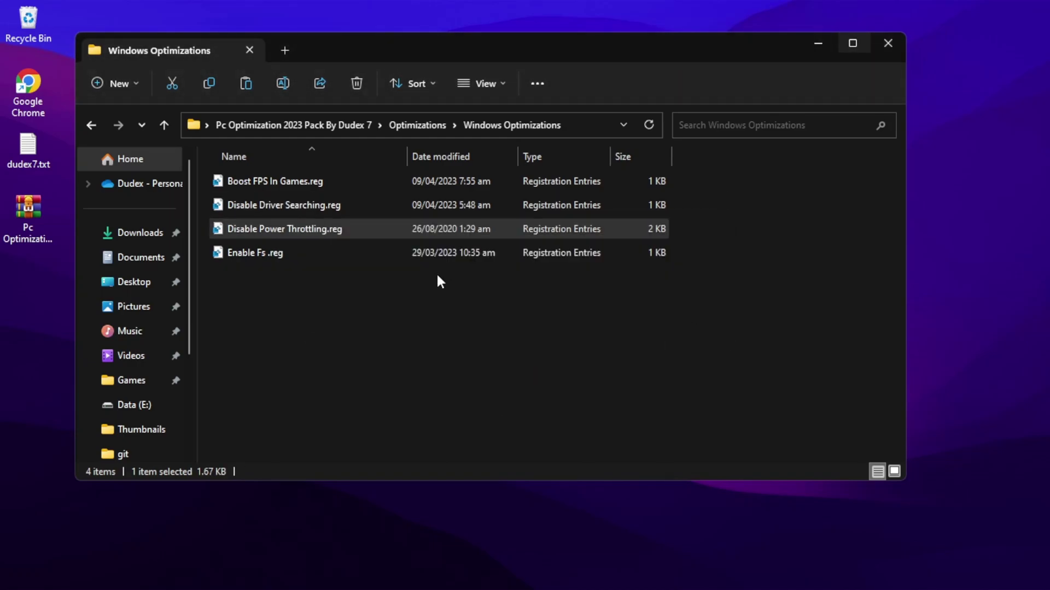
double_click(437, 260)
left_click(638, 326)
left_click(694, 324)
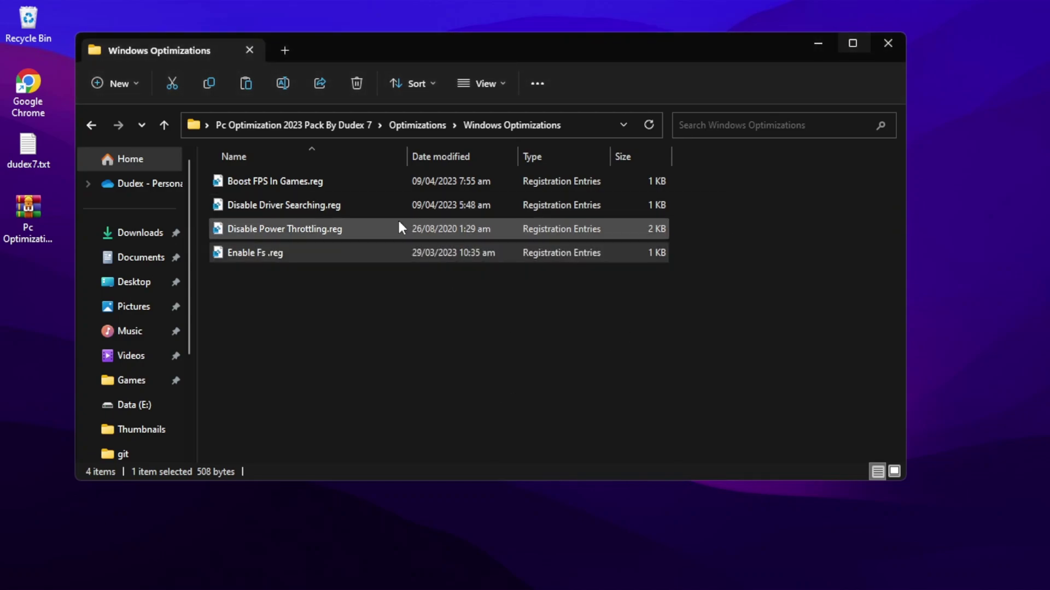
Step: Return to the pack's main folder, open Ultimate Power Plan Command.txt and copy its whole powercfg -duplicatescheme command
left_click(91, 126)
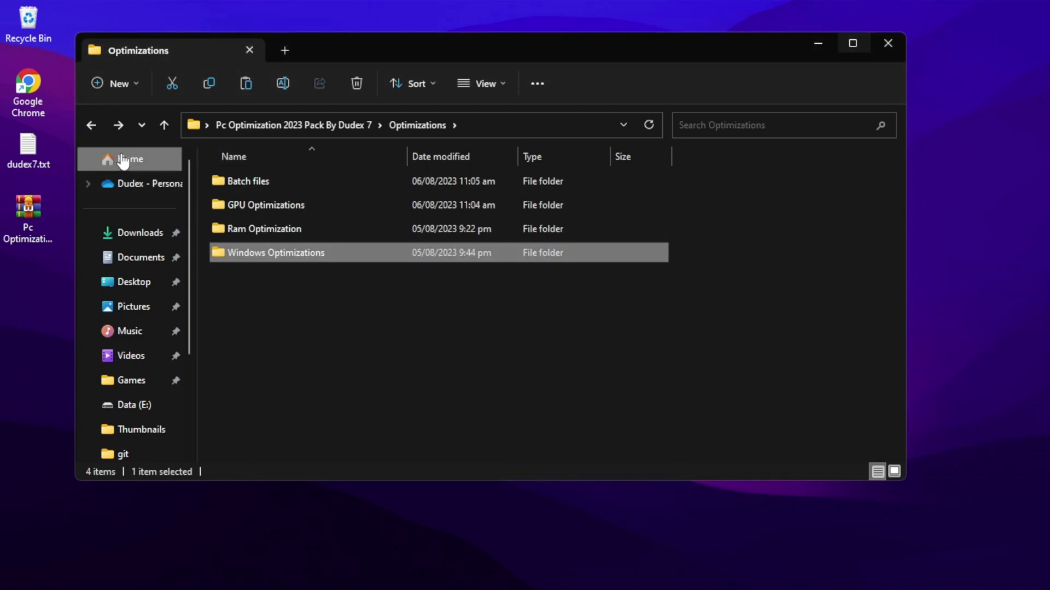
left_click(85, 124)
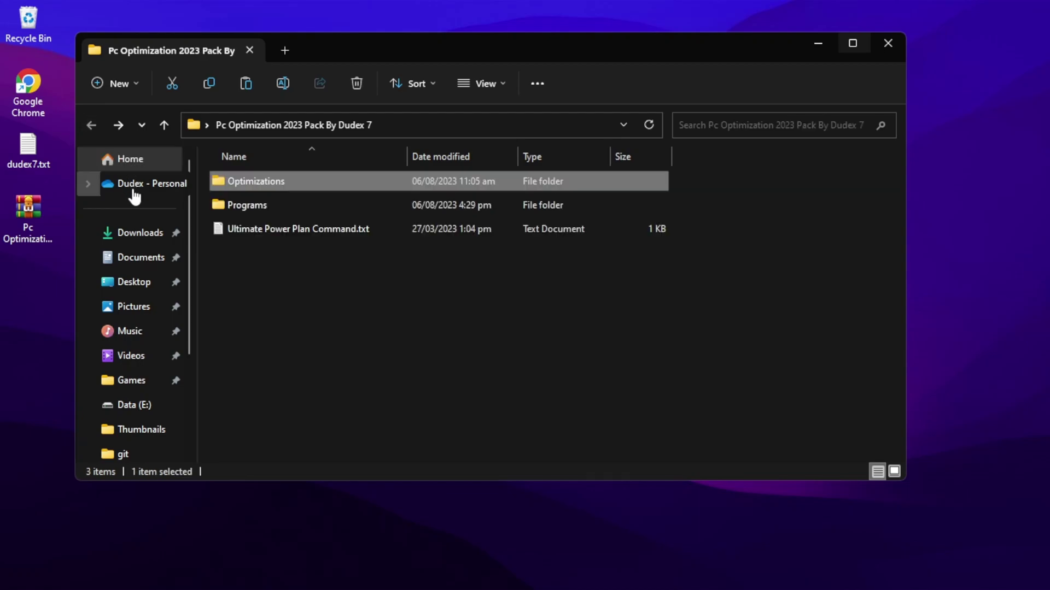
left_click(283, 229)
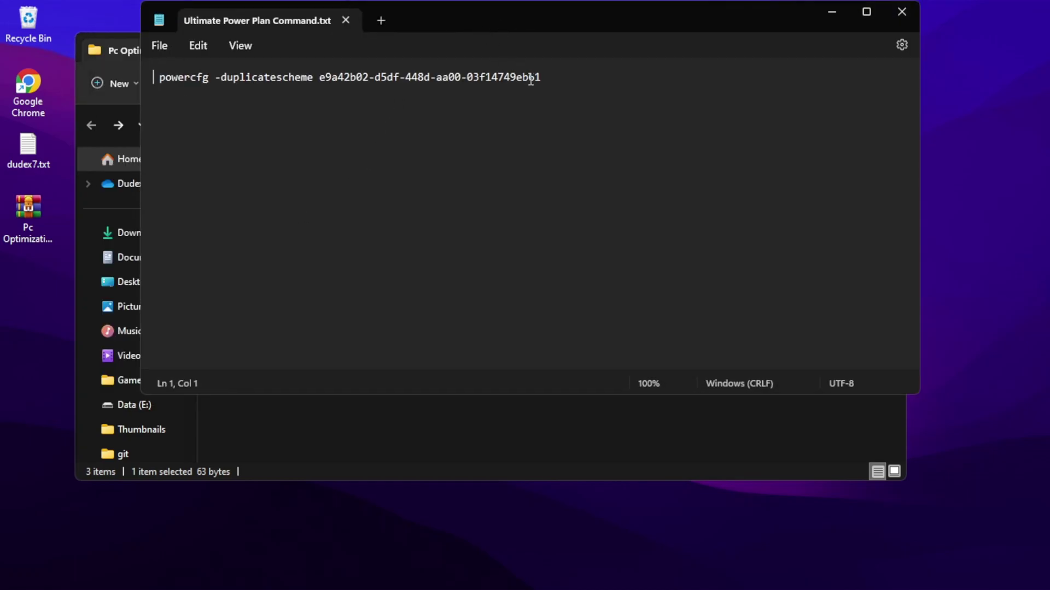
left_click_drag(516, 77, 100, 86)
left_click_drag(545, 77, 139, 96)
right_click(232, 79)
left_click(271, 162)
Step: Run the copied powercfg command in Command Prompt, and close both the prompt and the text file
key("super")
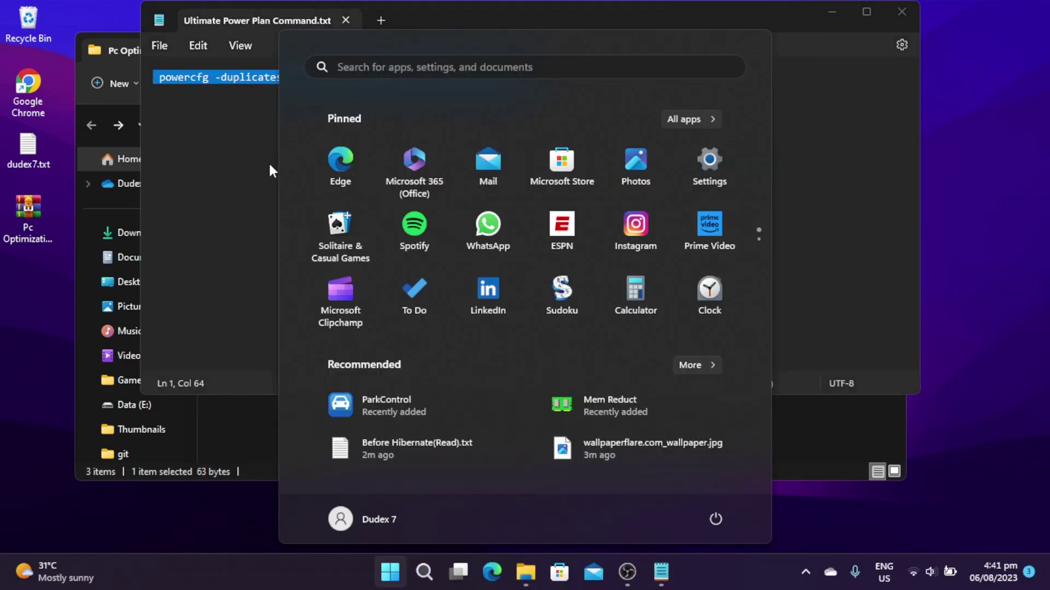
type("cm")
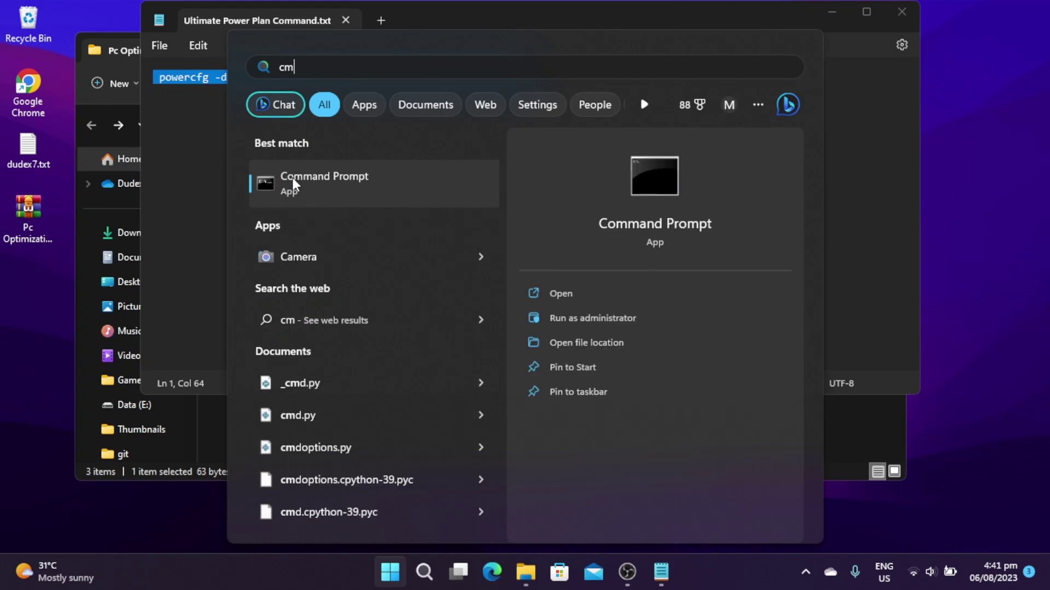
left_click(291, 180)
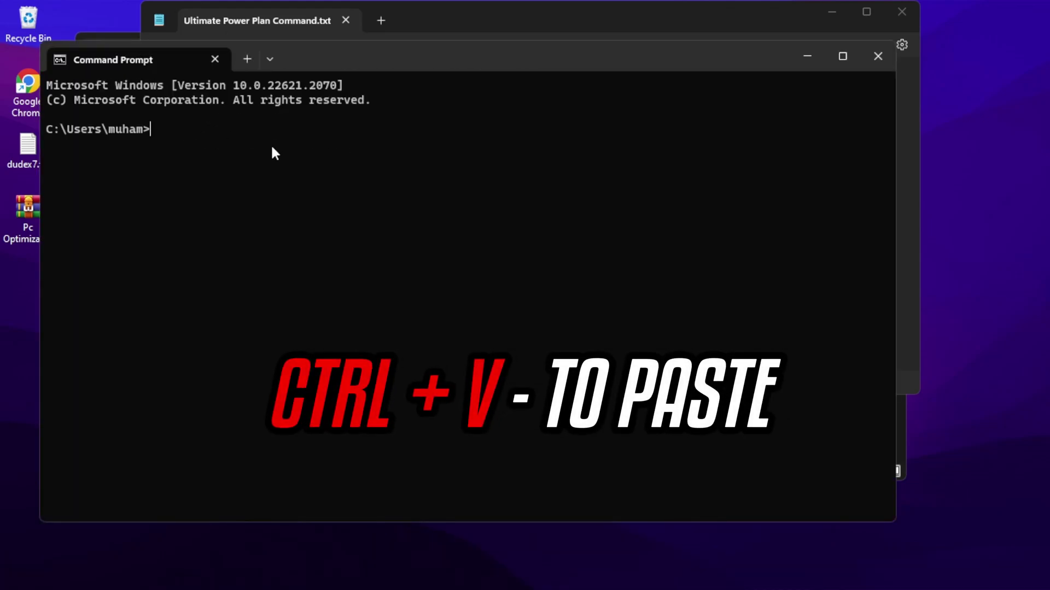
key("ctrl+v")
key("Return")
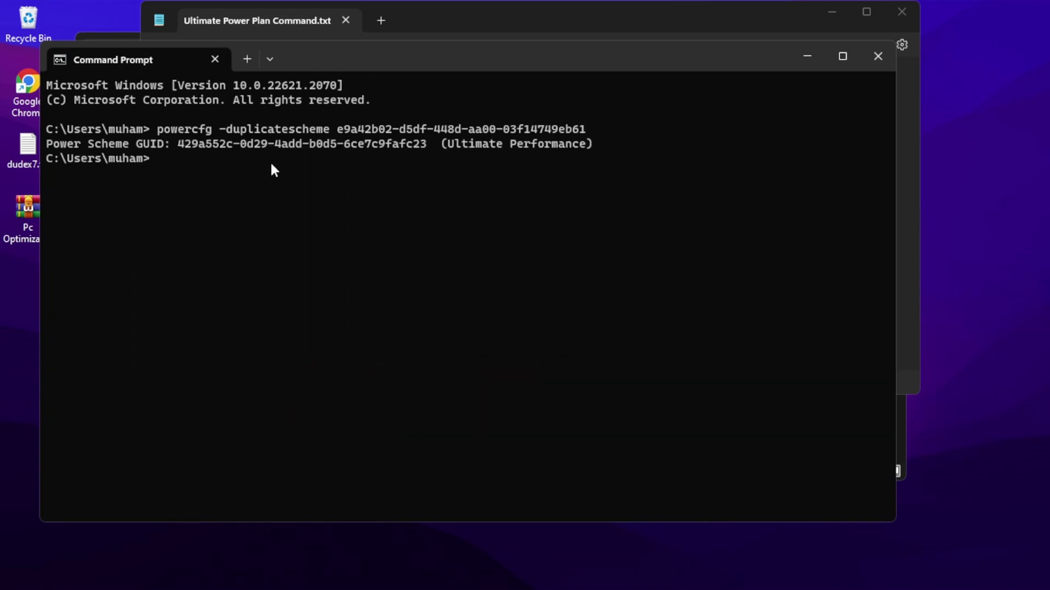
left_click(883, 64)
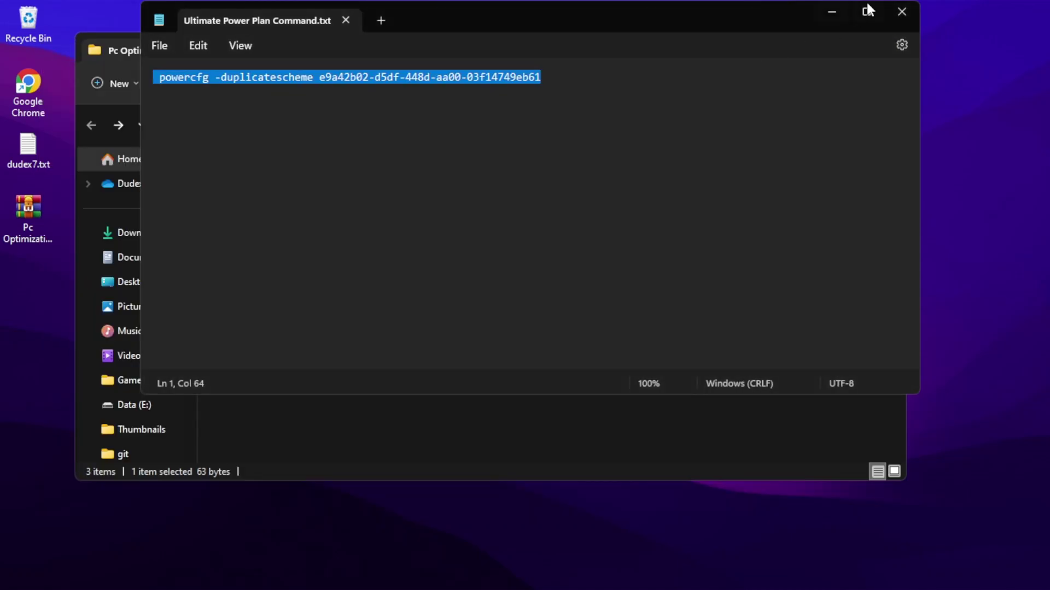
left_click(902, 11)
Step: Open the Windows power plan options, select the additional Ultimate Performance plan and close the window
key("super")
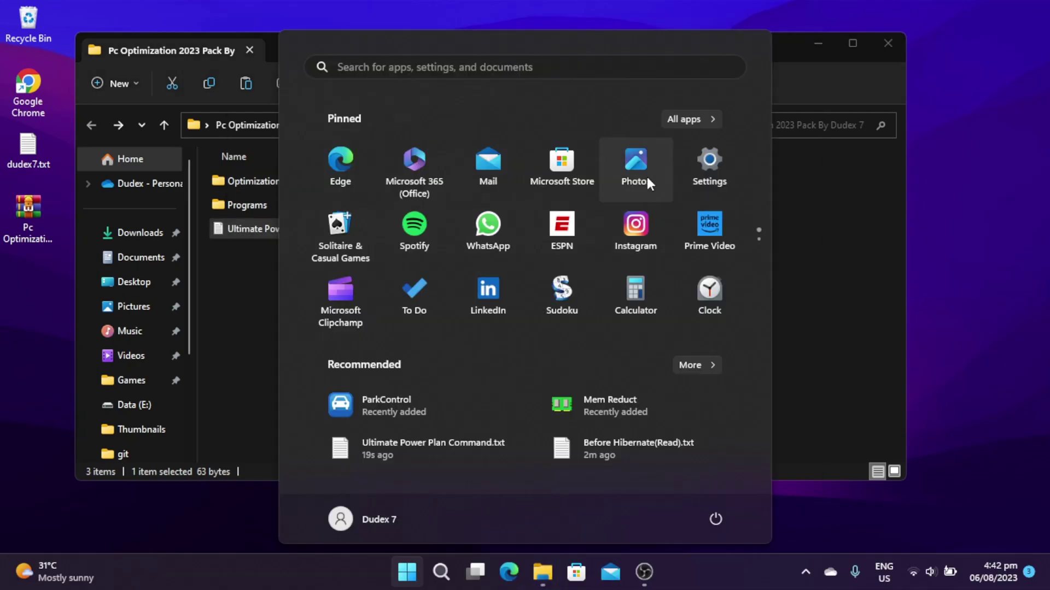
type("po")
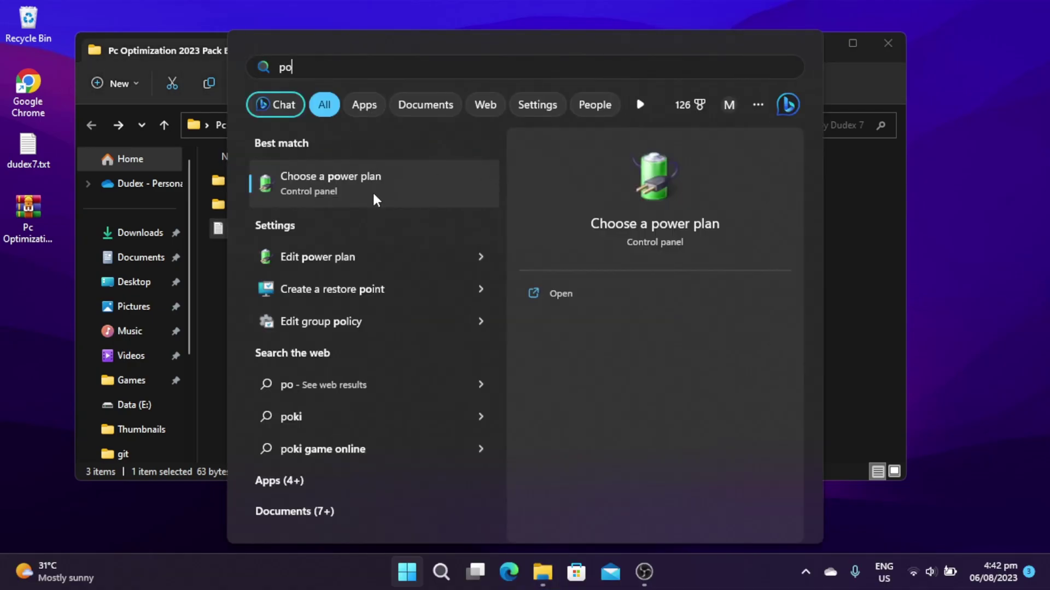
left_click(373, 195)
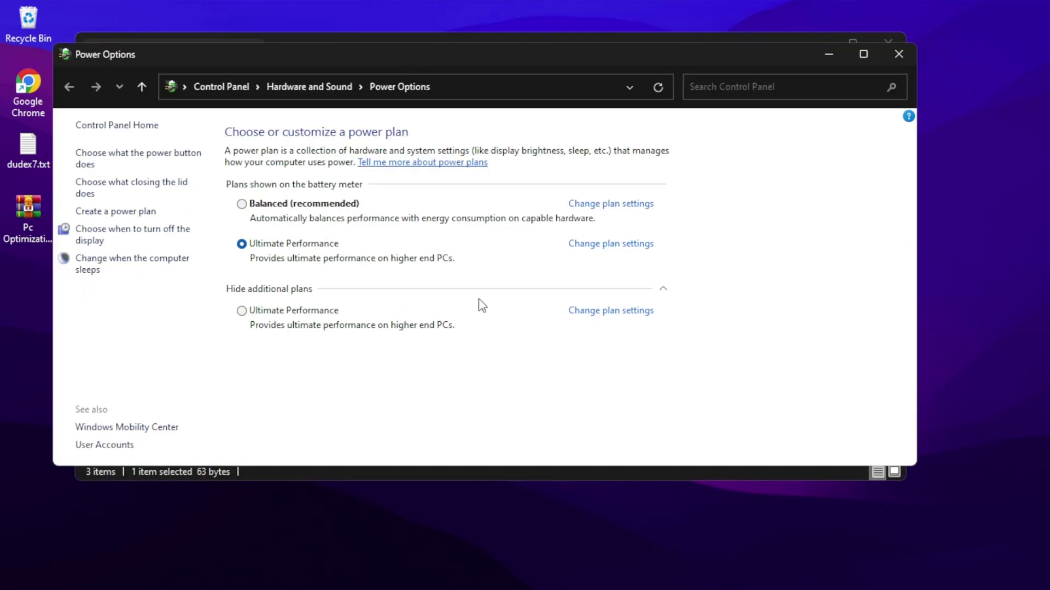
left_click(664, 292)
left_click(667, 295)
left_click(257, 313)
left_click(897, 54)
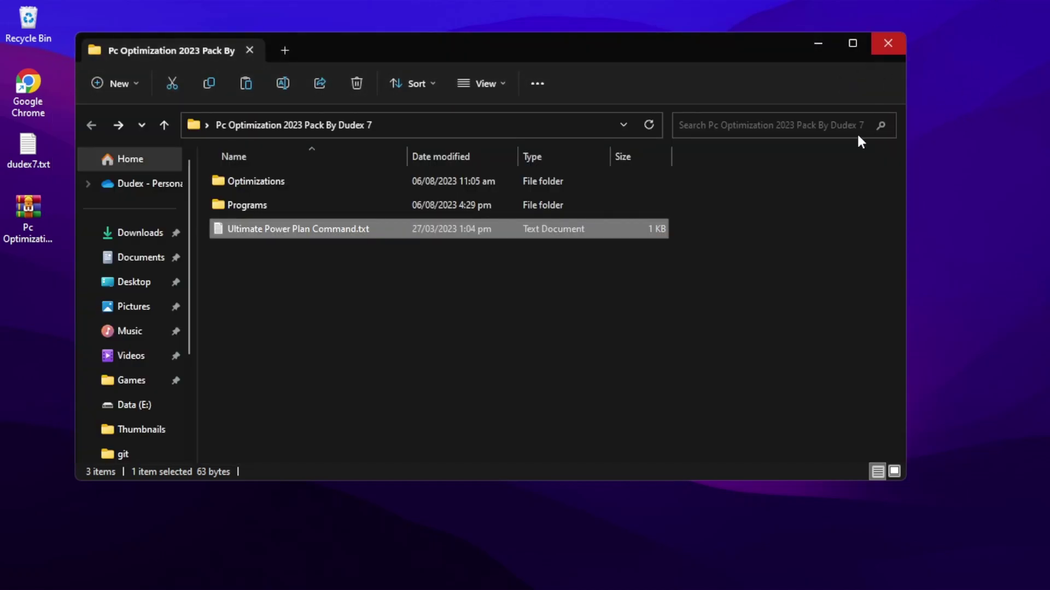
Step: Open the ISLC v1.0.2.8 folder inside Programs and launch Intelligent standby list cleaner
double_click(440, 205)
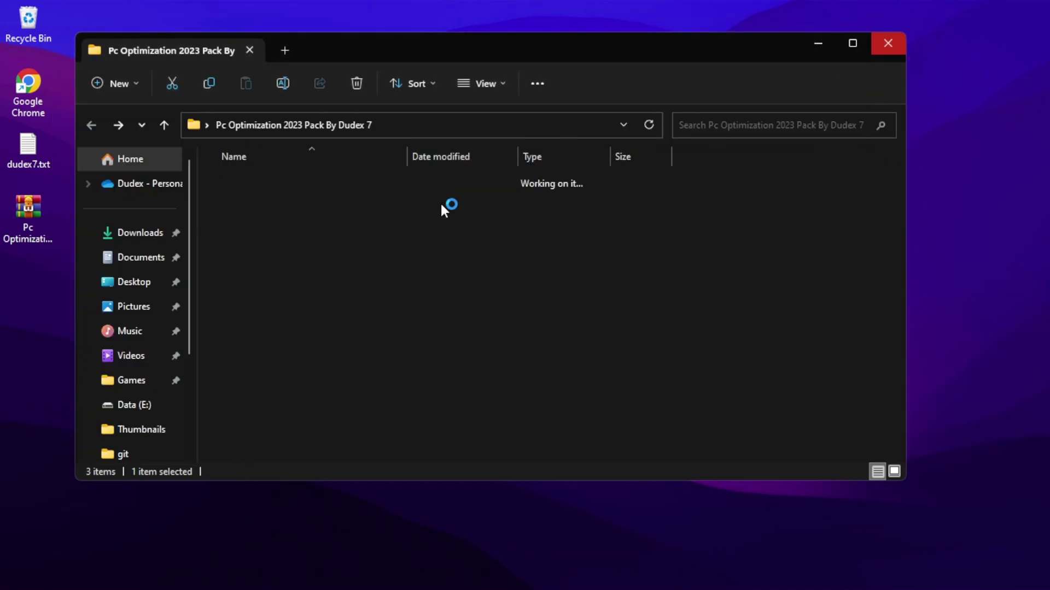
left_click_drag(398, 335, 466, 132)
left_click(424, 311)
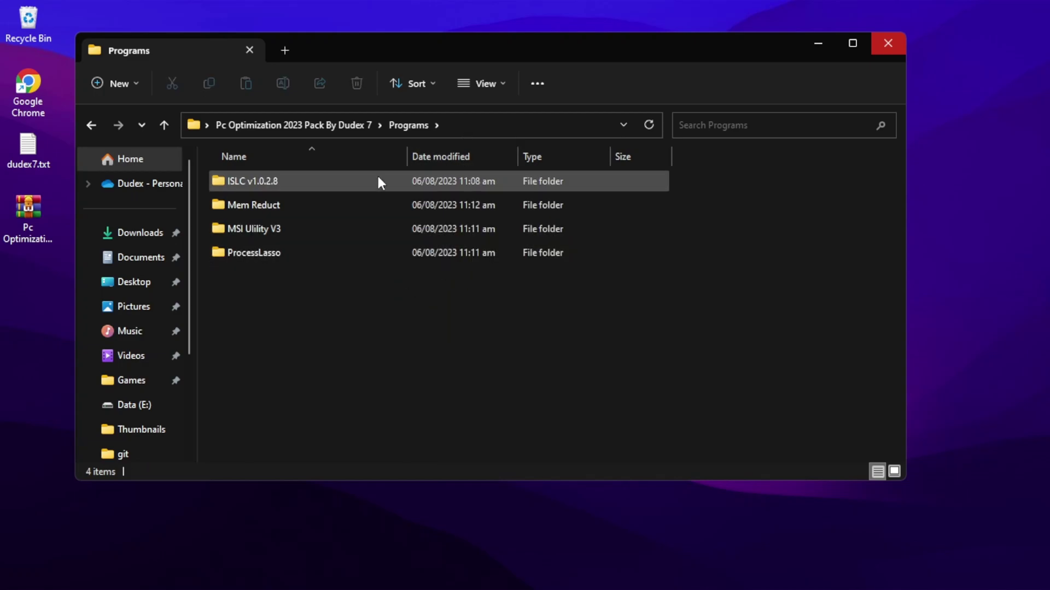
double_click(381, 182)
left_click(419, 187)
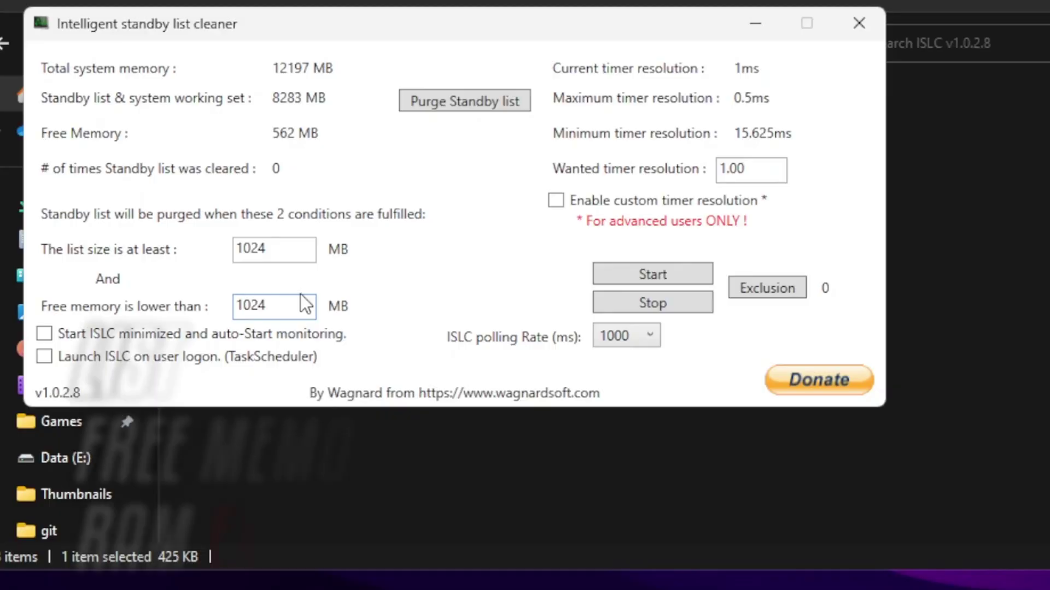
Step: Set the free memory threshold to 6000 MB and enable a custom timer resolution of 0.50
key("BackSpace")
key("BackSpace")
key("BackSpace")
key("BackSpace")
type("1")
key("BackSpace")
type("6")
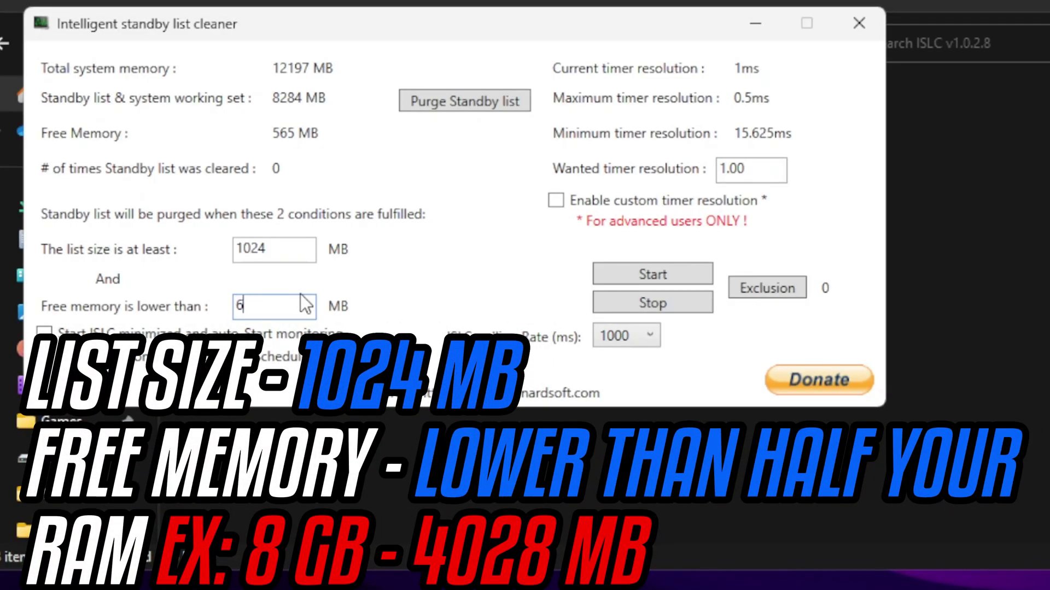
type("000")
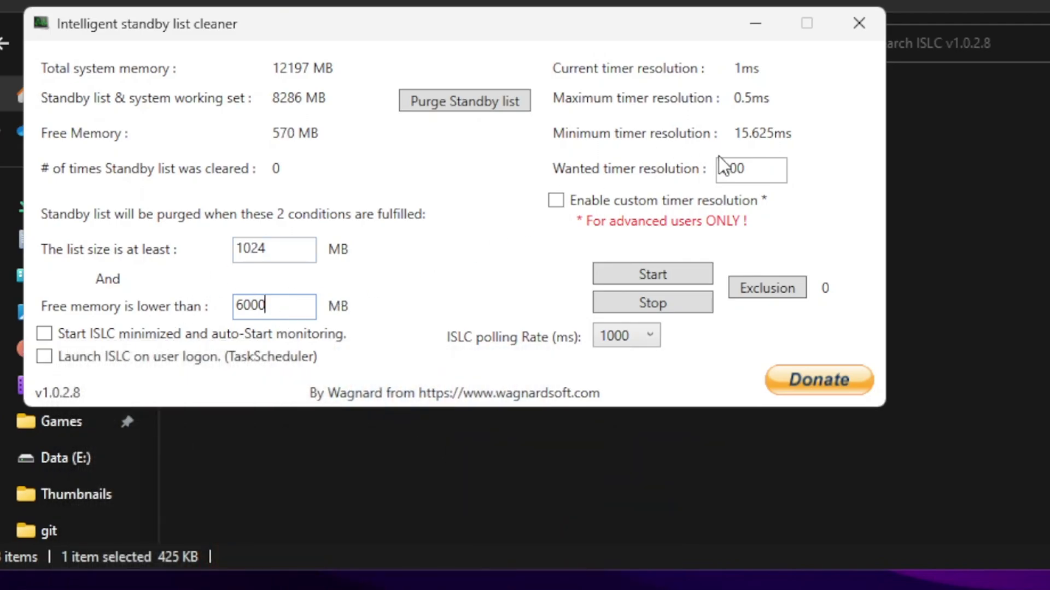
left_click(748, 175)
type("0.50")
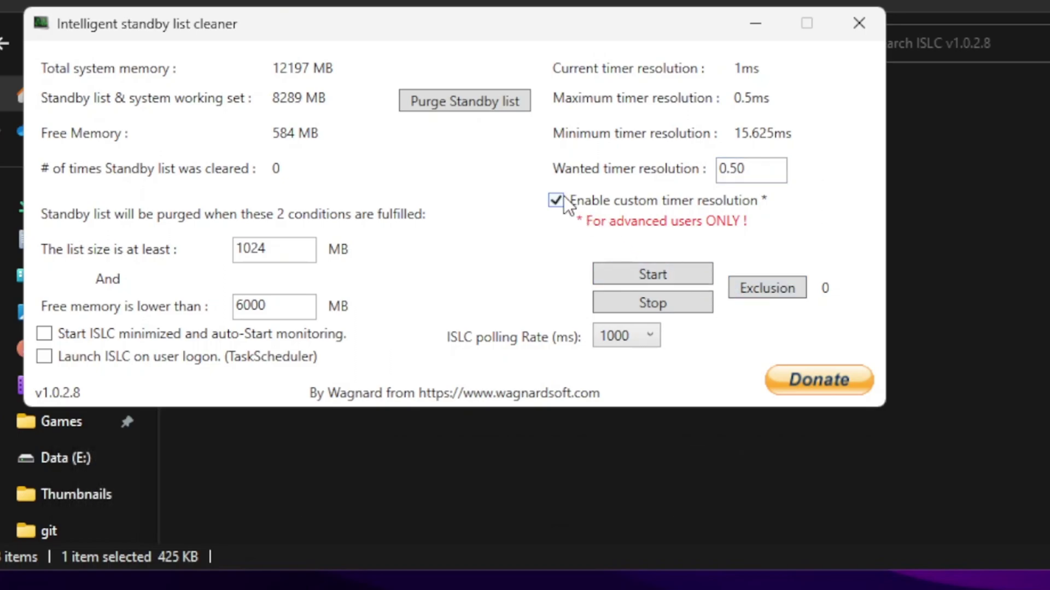
Step: Choose an ISLC polling rate of 1000 ms and start the standby list monitoring
left_click(646, 336)
left_click(638, 384)
left_click(620, 342)
left_click(629, 407)
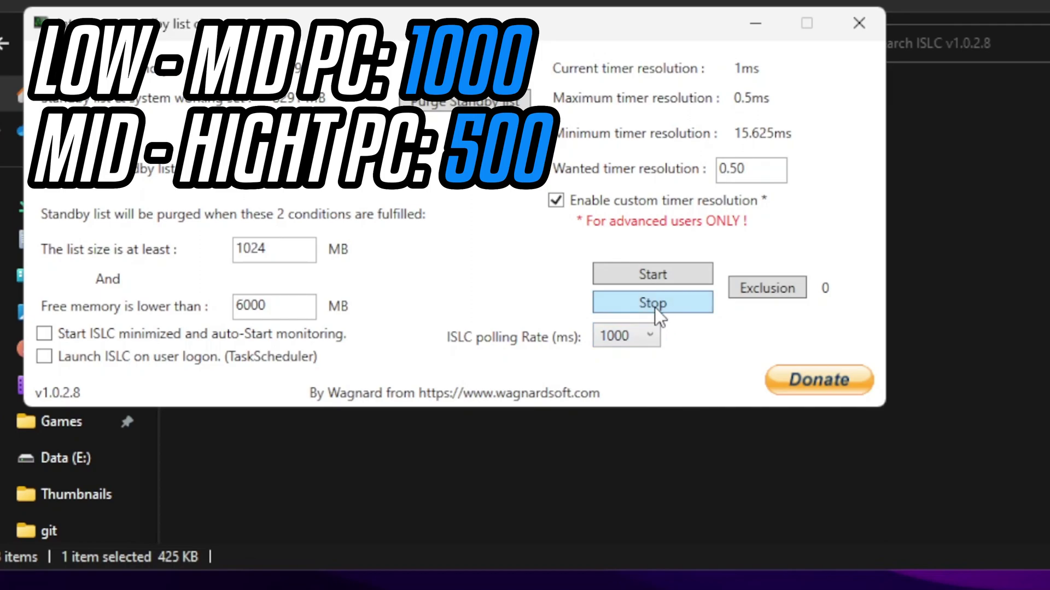
left_click(659, 280)
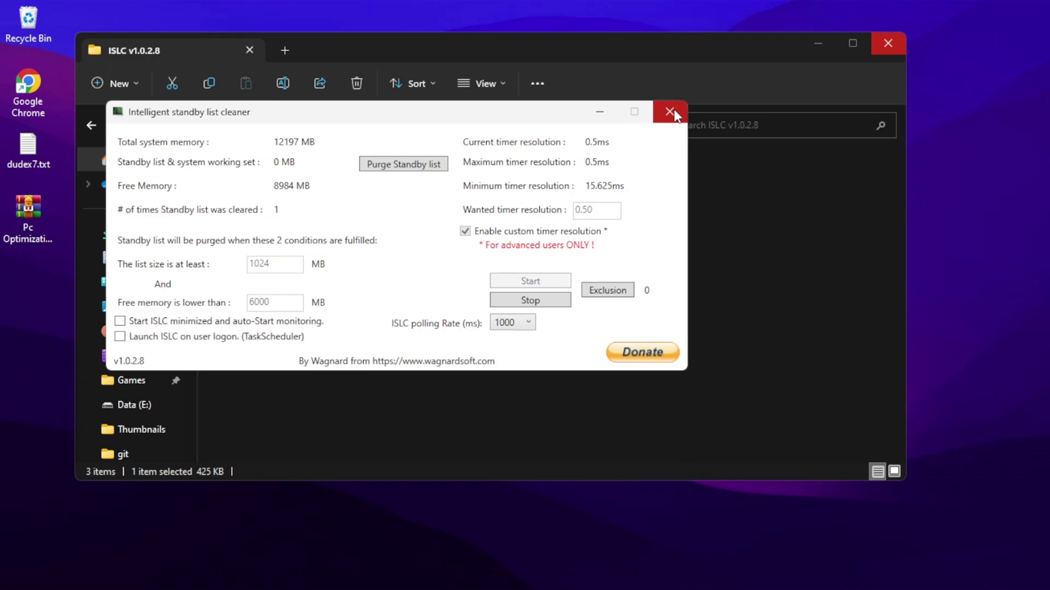
Step: Close Intelligent standby list cleaner and open the Mem Reduct folder inside Programs
left_click(675, 114)
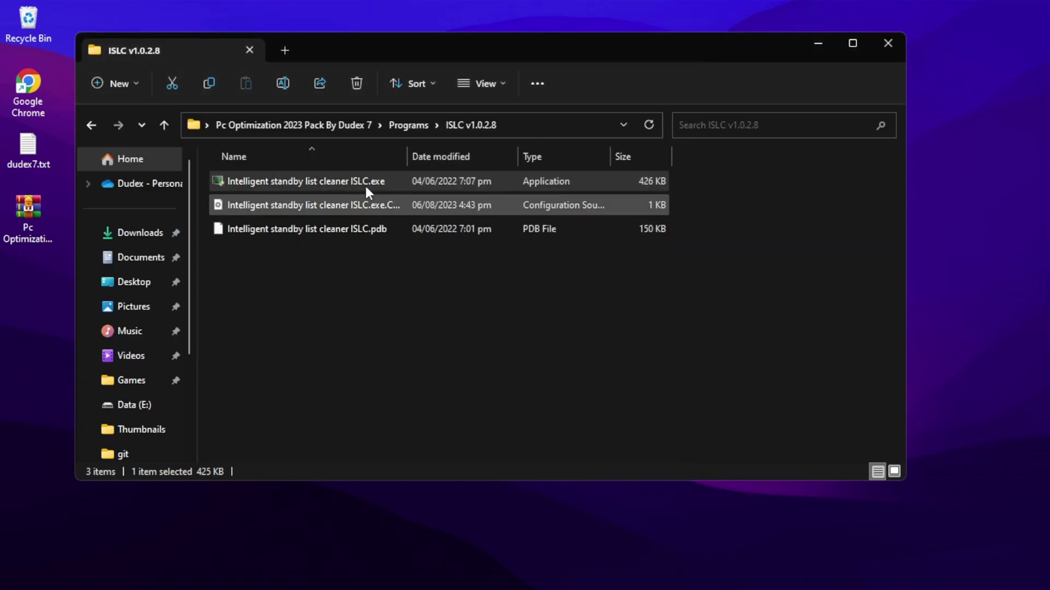
left_click(96, 124)
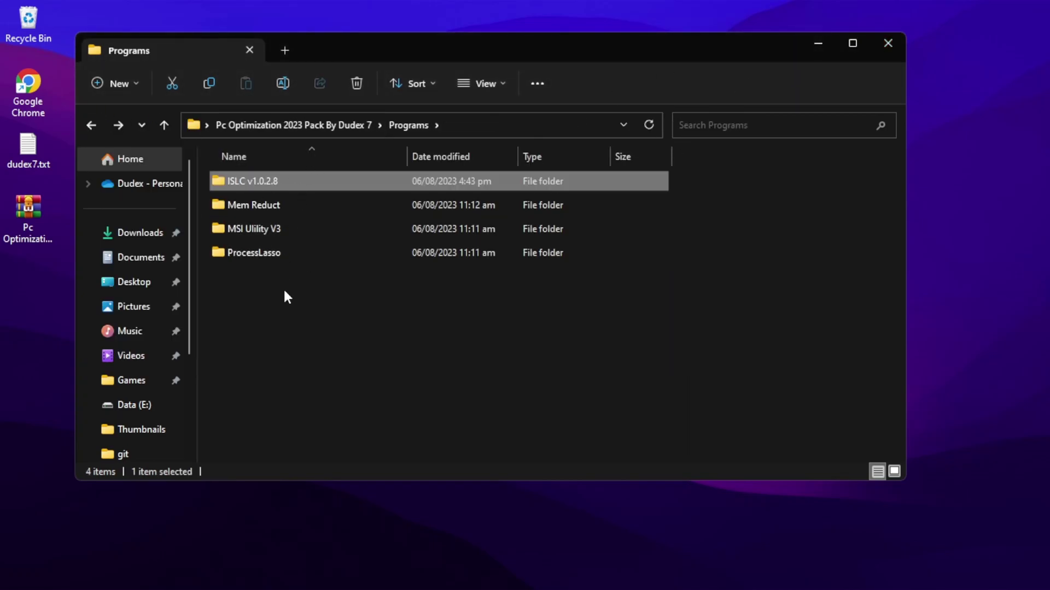
double_click(284, 204)
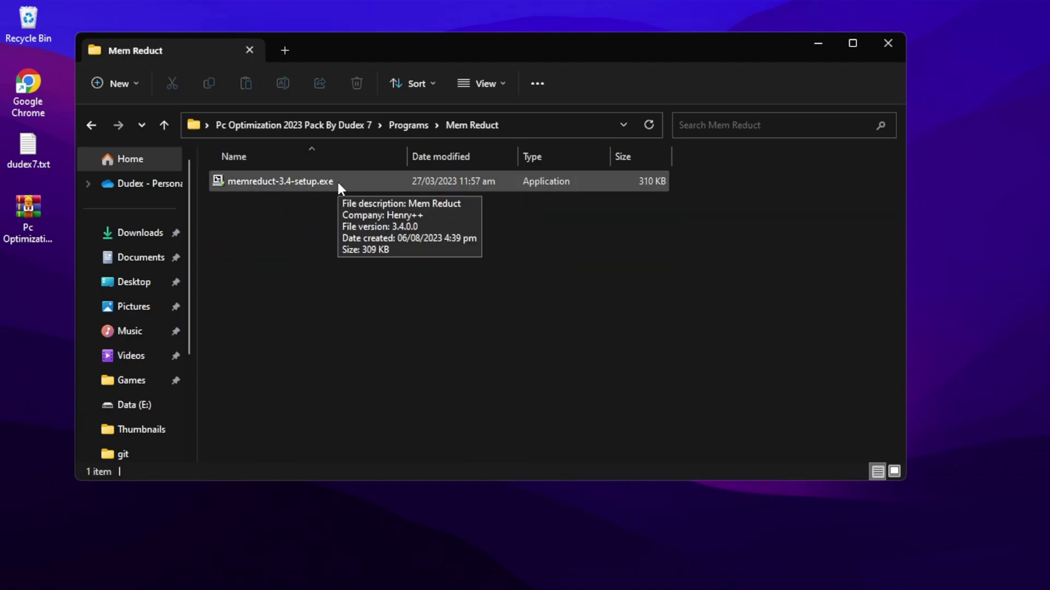
Step: Search Windows for Mem Reduct, launch the installed app and reposition its window
key("super")
type("me")
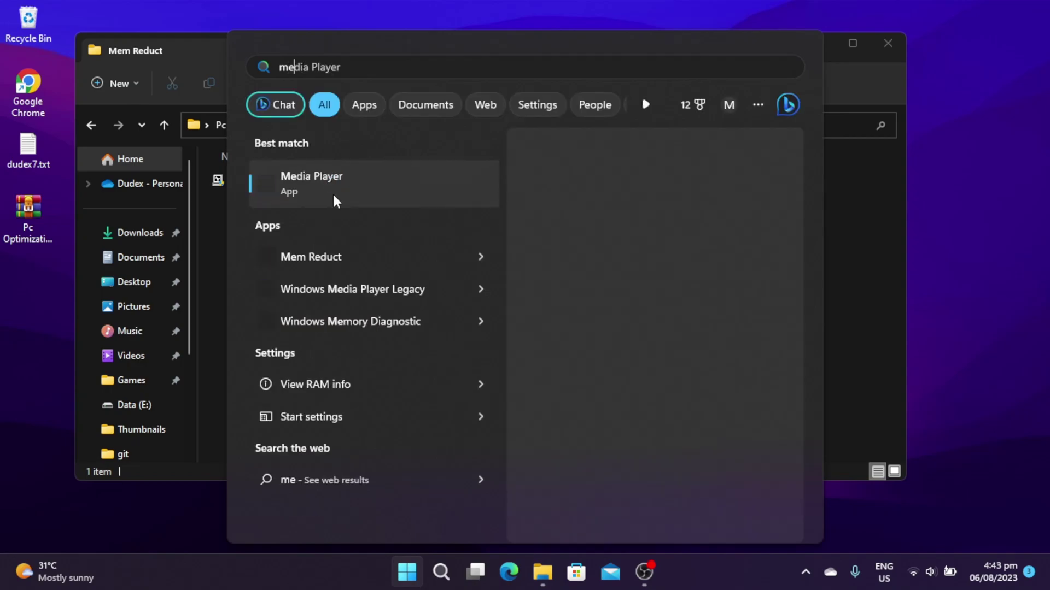
type("m")
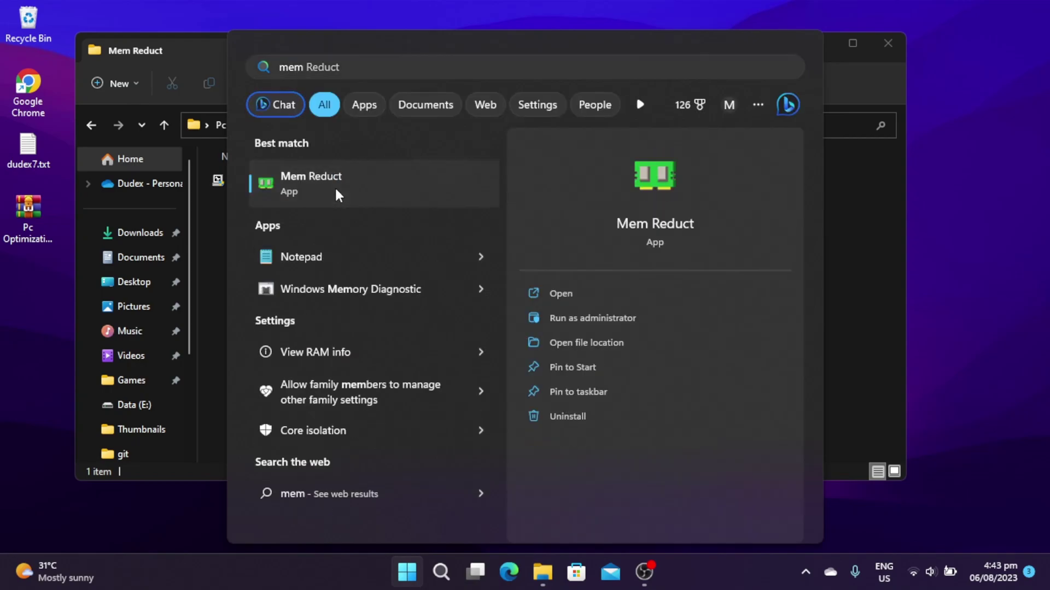
left_click(335, 194)
left_click_drag(473, 165, 464, 140)
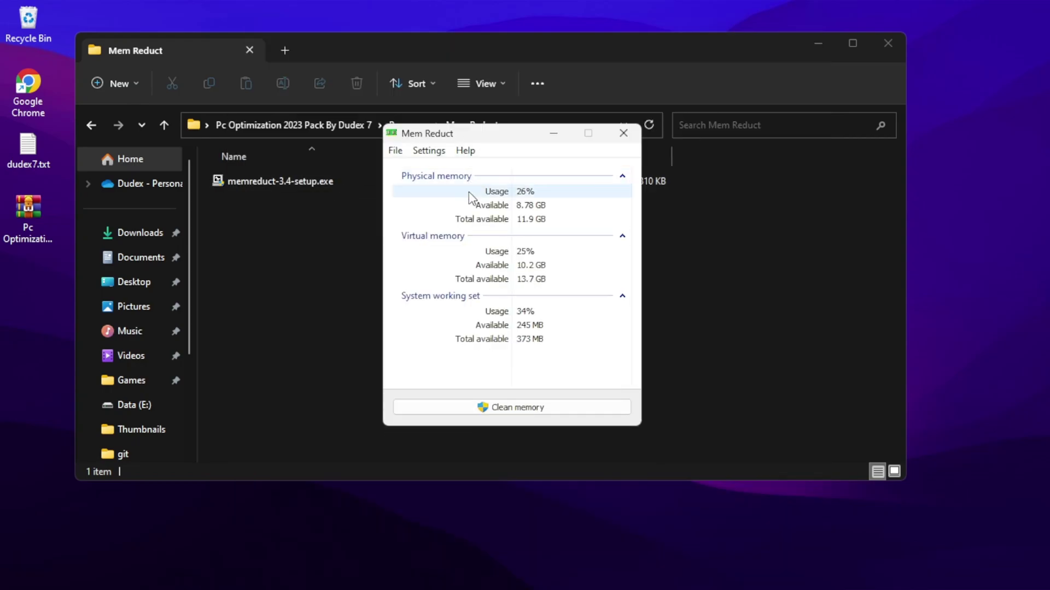
Step: Run Mem Reduct's memory cleaning with elevated rights, confirm it and close the window
left_click(525, 409)
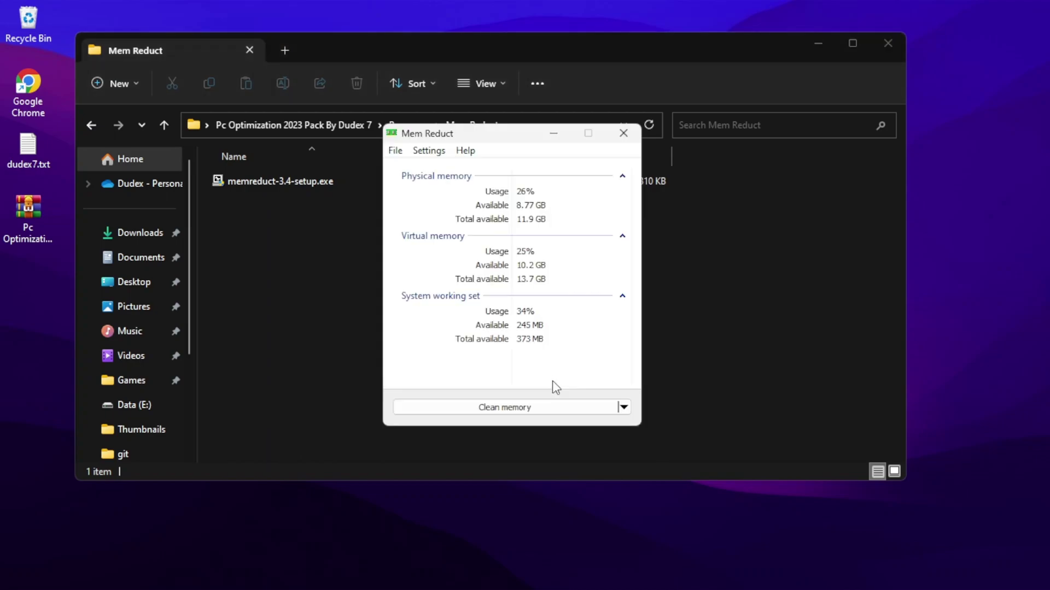
left_click(589, 408)
left_click(569, 306)
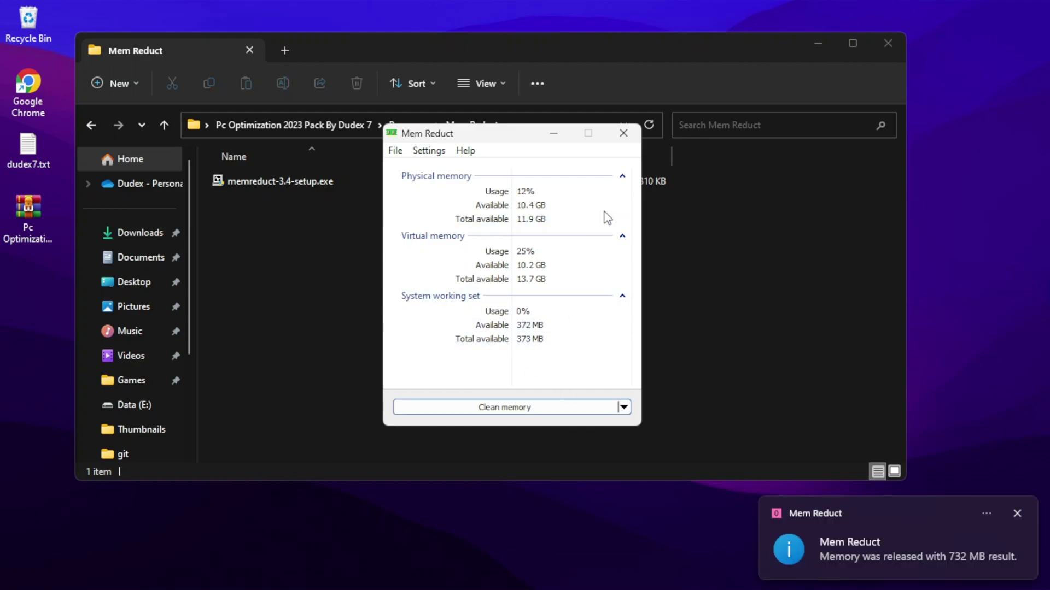
left_click(622, 136)
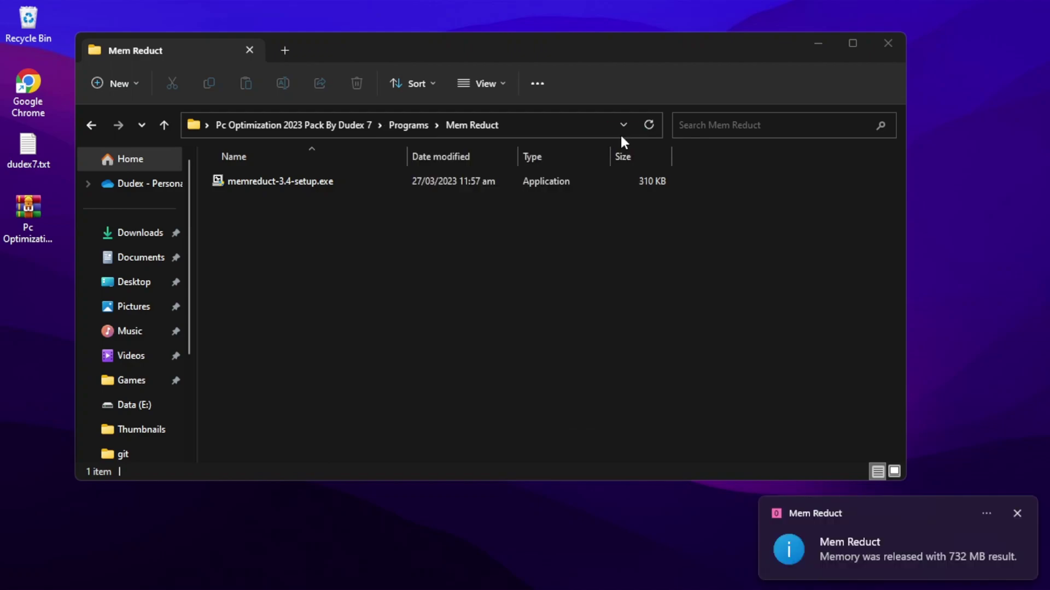
Step: Open the MSI Ulility V3 folder inside Programs and run MSI_util_v3.exe as administrator
left_click(92, 129)
double_click(285, 224)
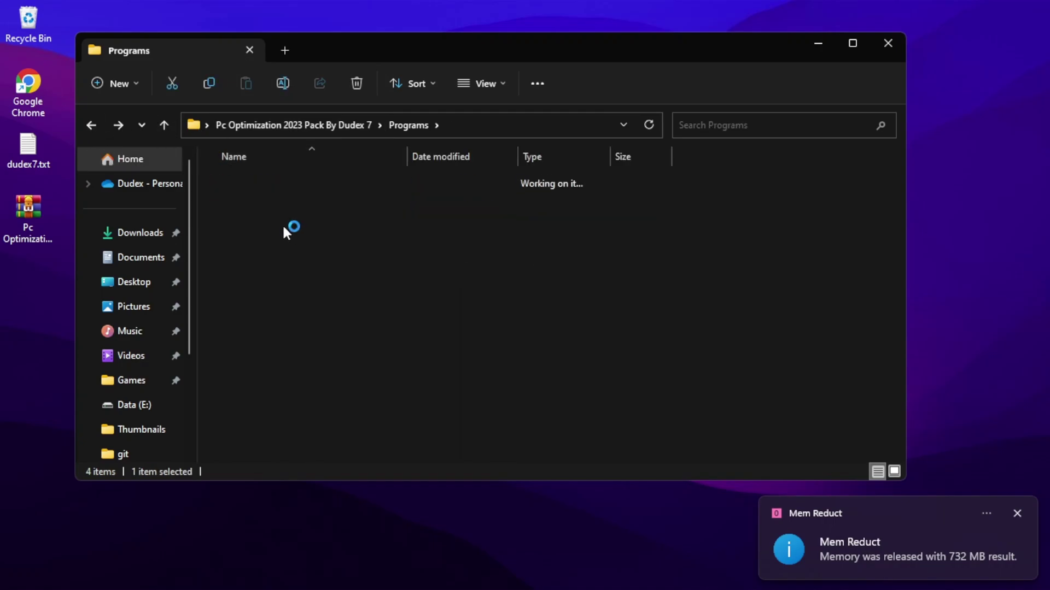
right_click(277, 185)
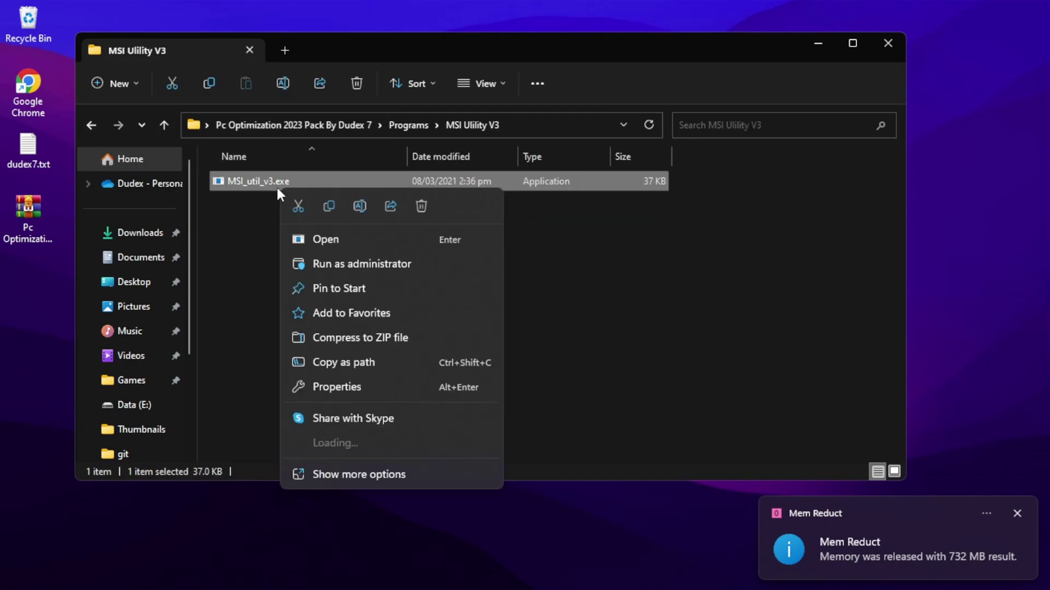
left_click(332, 263)
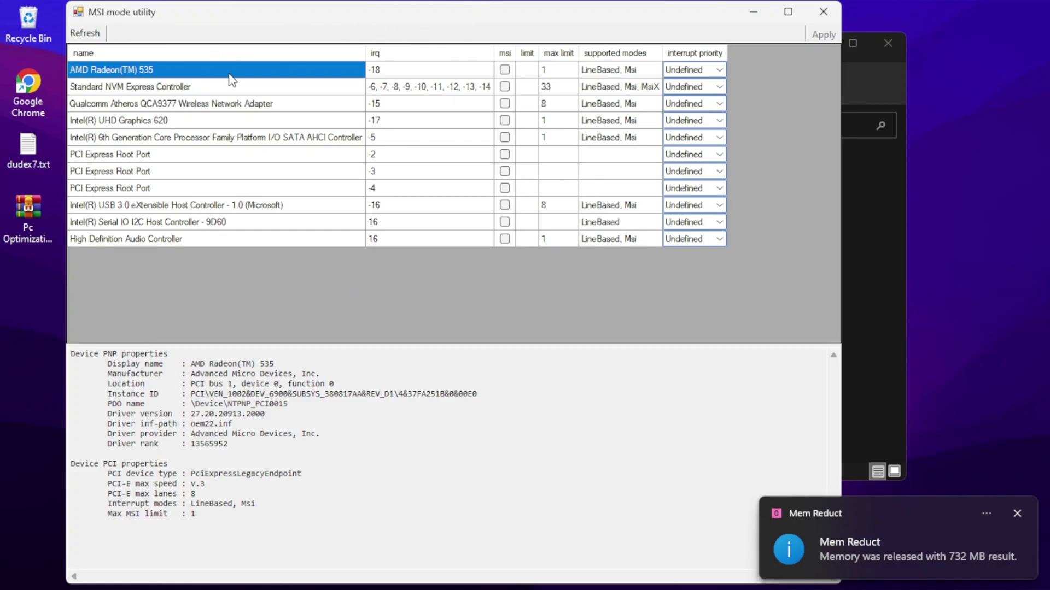
Step: Set the AMD Radeon(TM) 535 interrupt priority to High, apply the change and close MSI mode utility
left_click(713, 71)
left_click(720, 71)
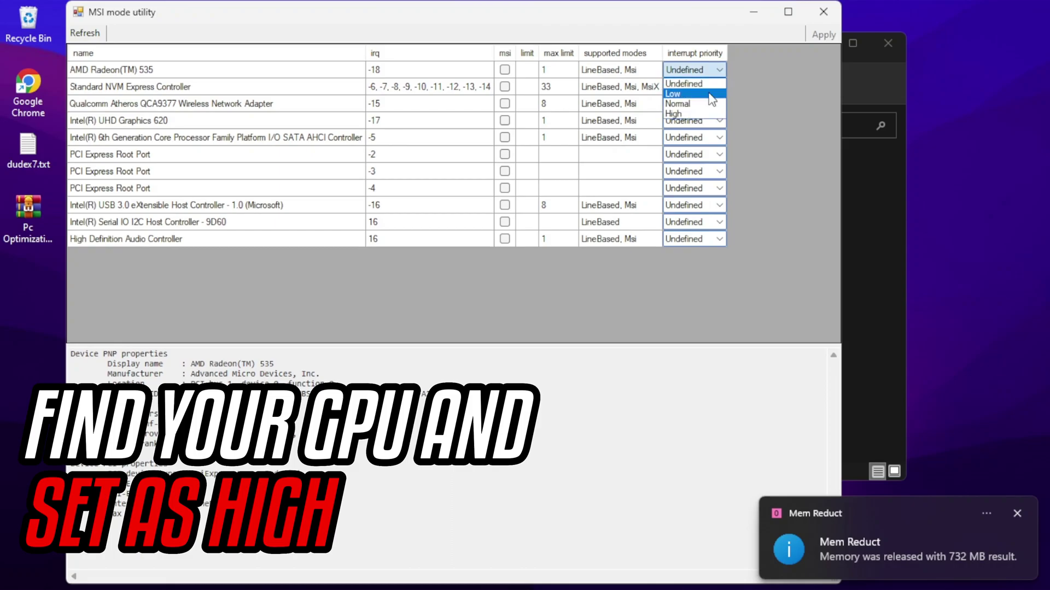
left_click(695, 113)
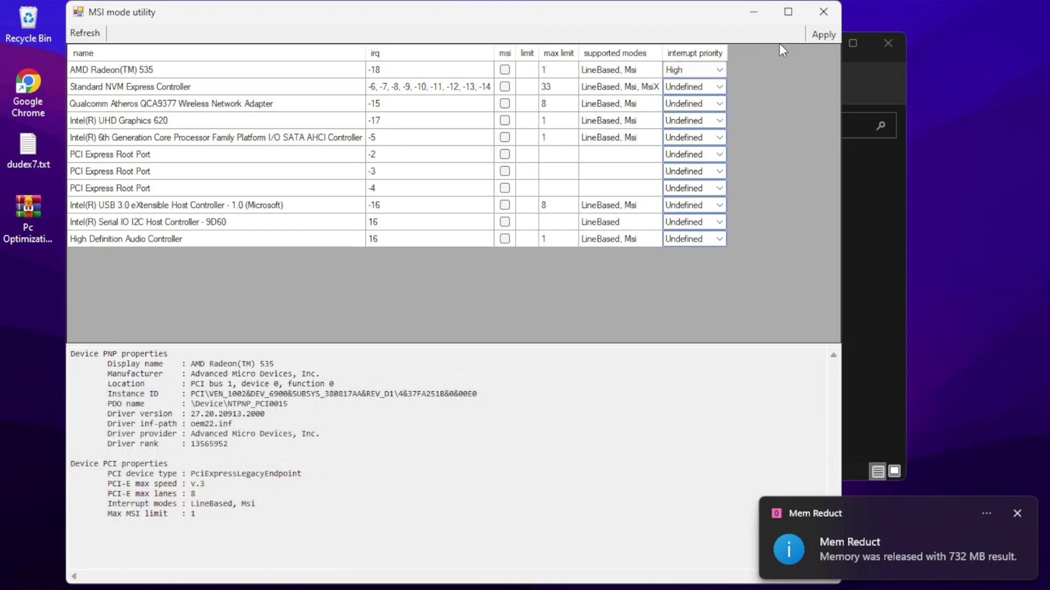
left_click(817, 36)
left_click(824, 12)
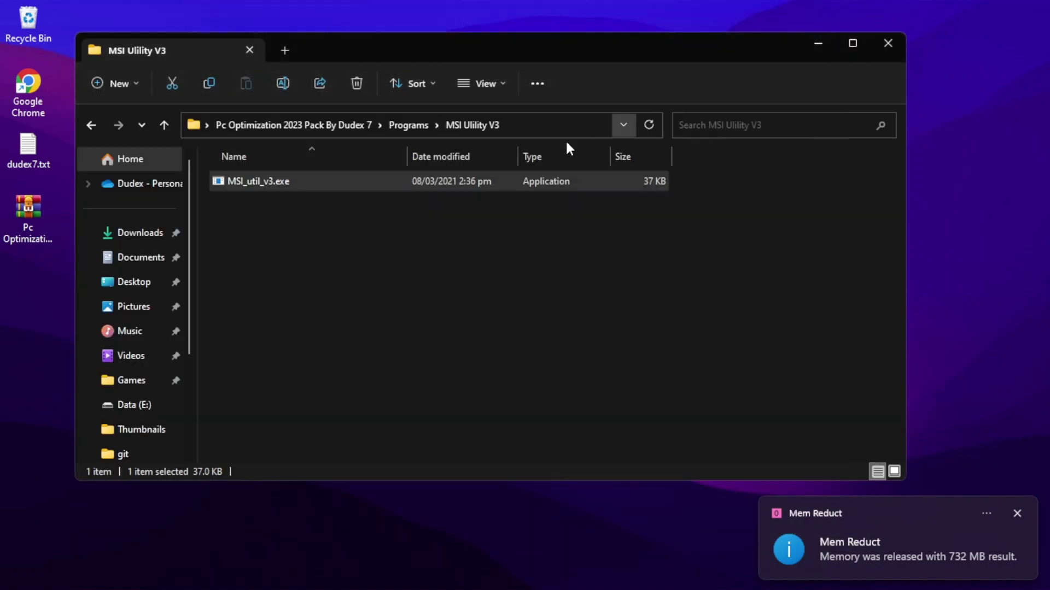
Step: Open the ProcessLasso folder inside Programs, select processlassosetup64.exe, and launch the installed Process Lasso through Windows search
left_click(86, 127)
left_click(267, 252)
double_click(267, 252)
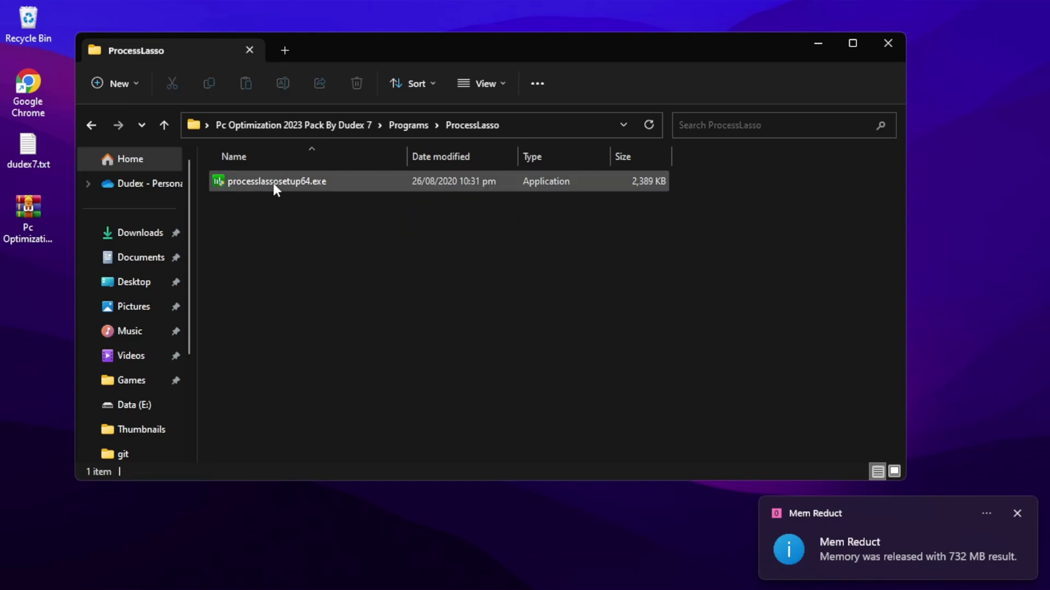
left_click(270, 189)
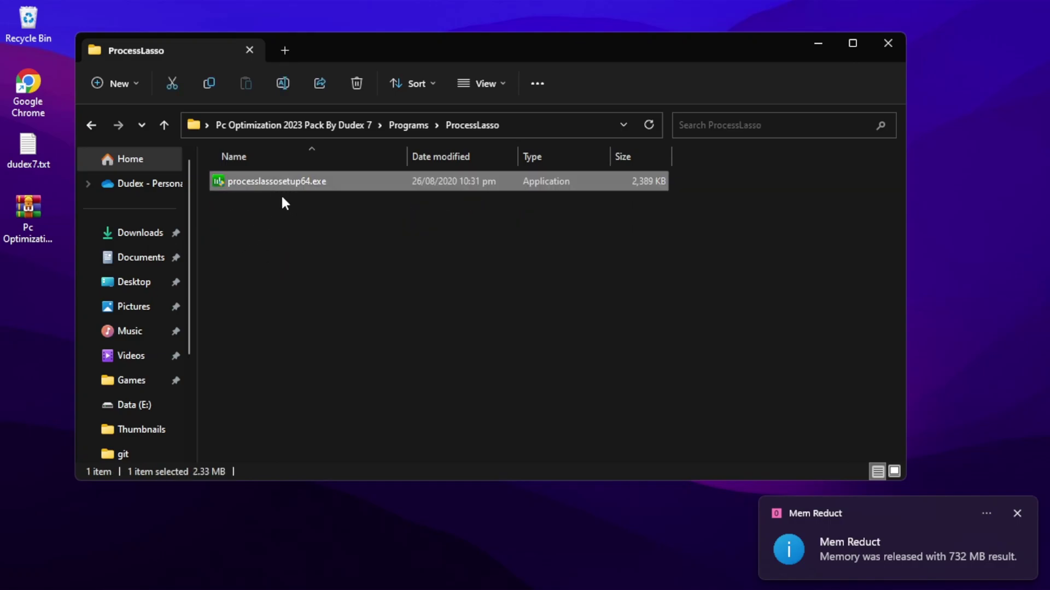
key("super")
type("process lasso")
left_click(316, 185)
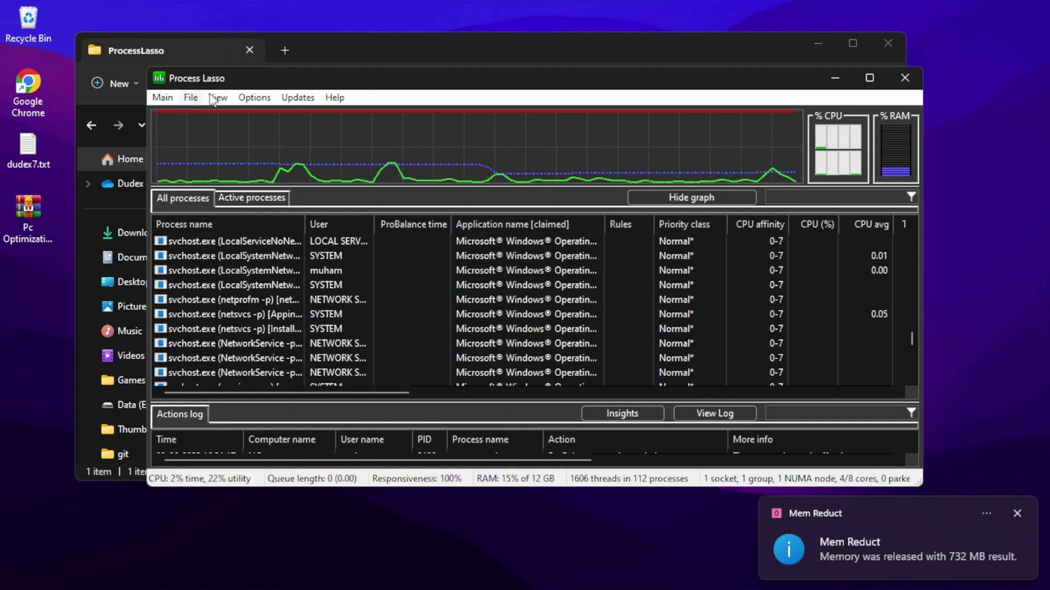
Step: Find dwm.exe in the process list and set its priority class to always Below normal, accepting the special process warning
scroll(295, 309, "up", 10)
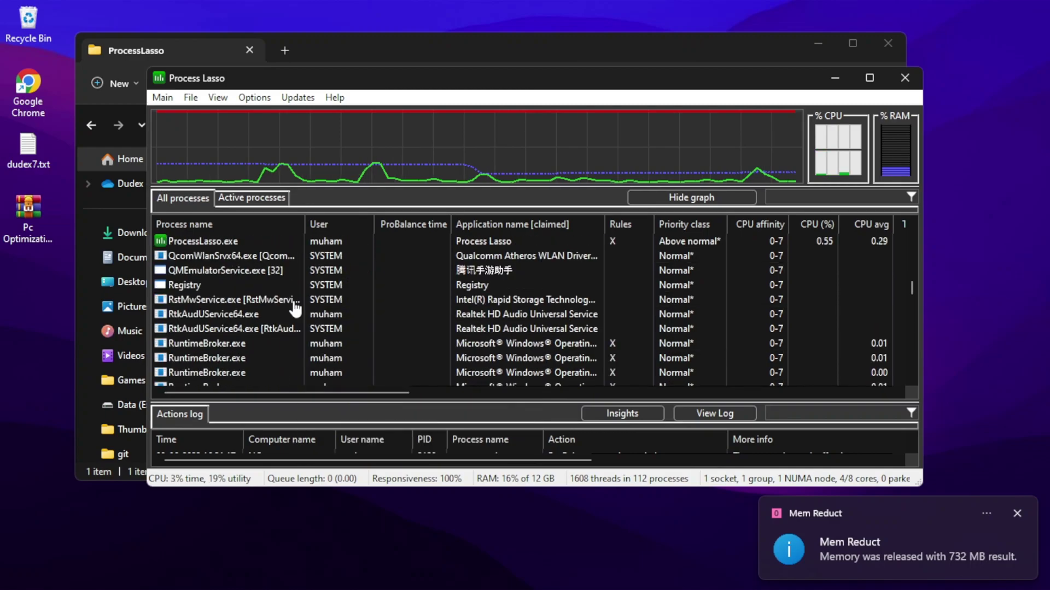
scroll(295, 309, "up", 5)
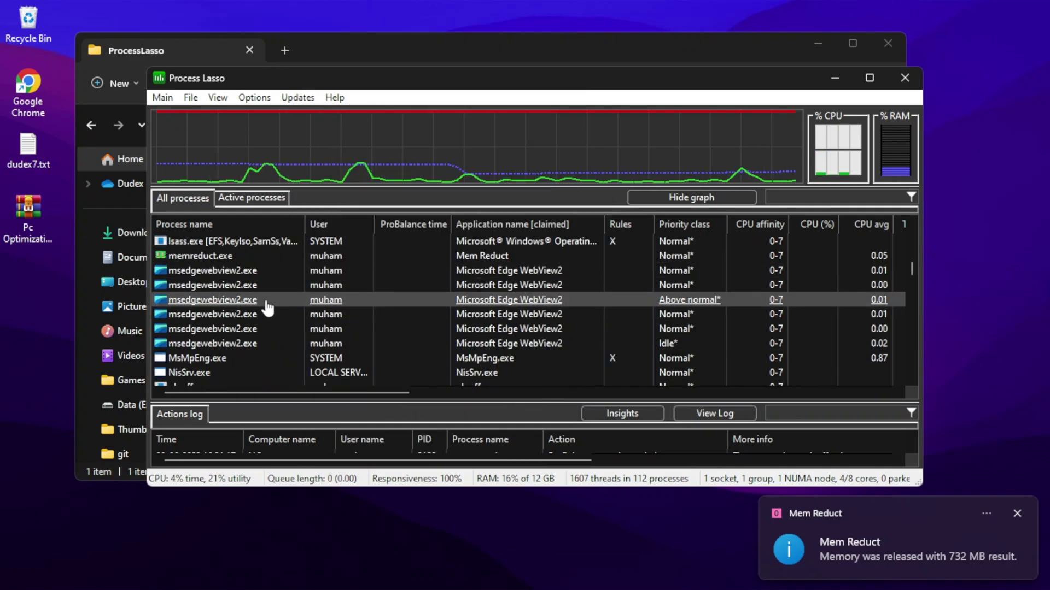
scroll(263, 306, "up", 6)
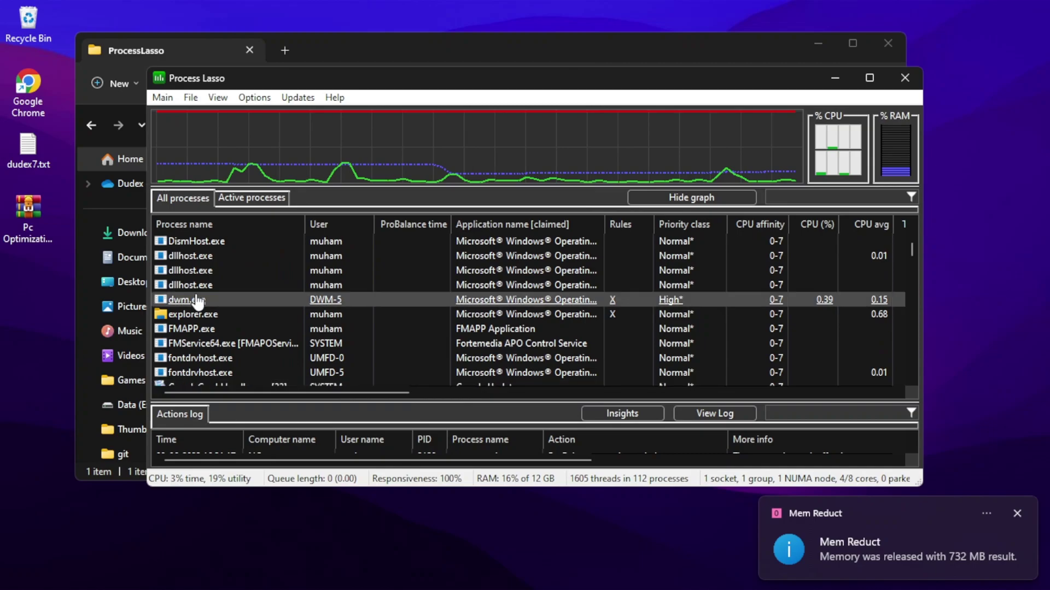
scroll(198, 300, "up", 1)
scroll(197, 299, "down", 1)
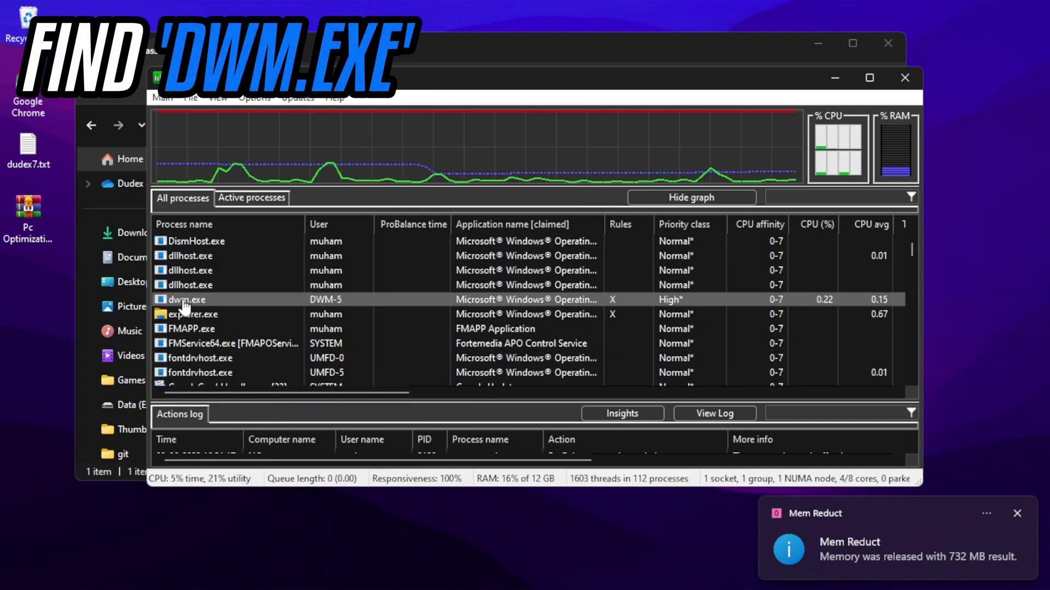
right_click(192, 305)
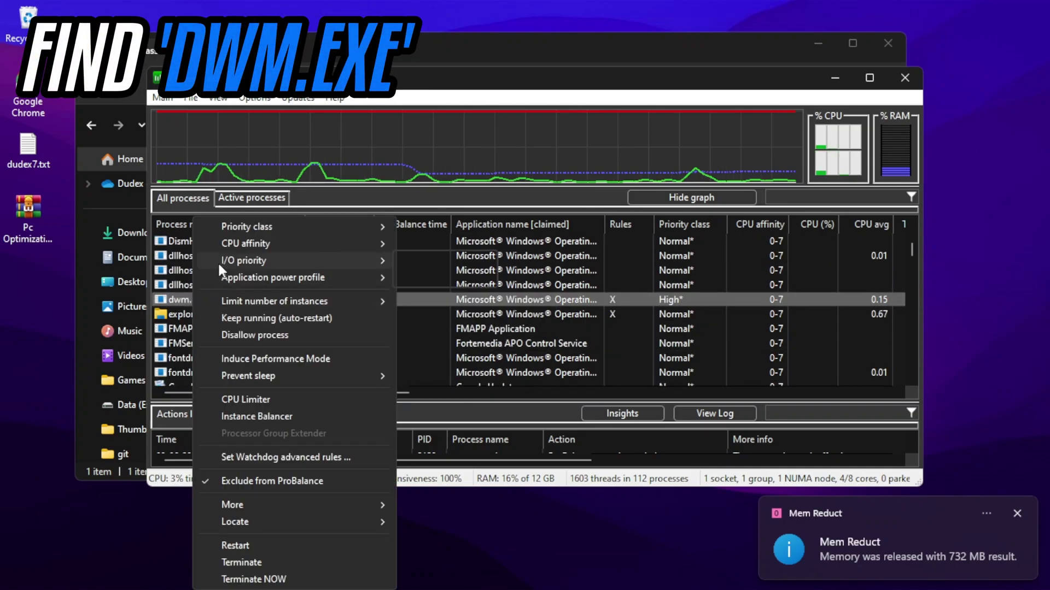
mouse_move(241, 225)
mouse_move(432, 241)
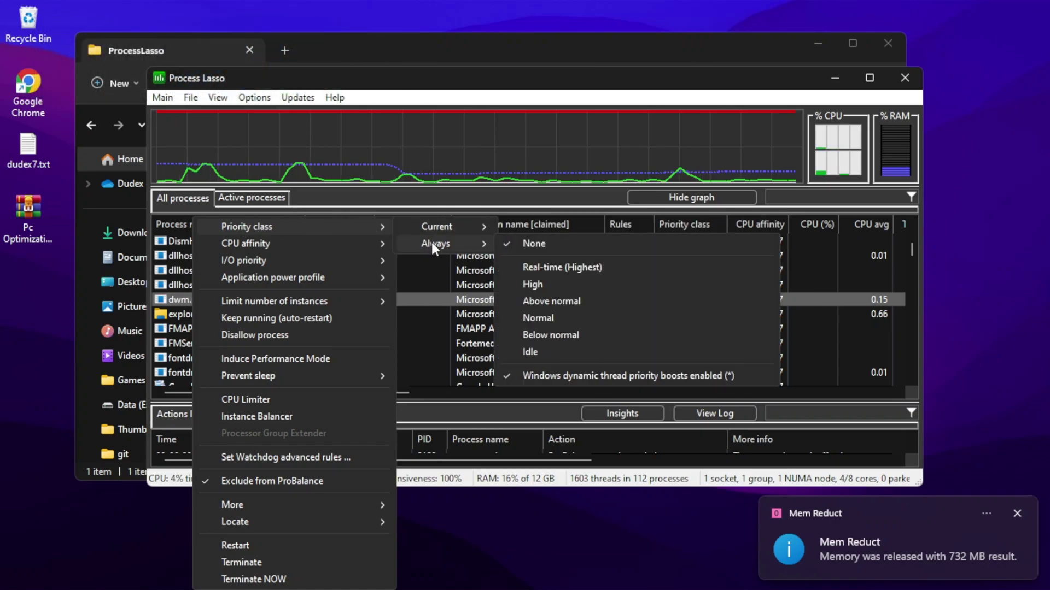
left_click(537, 332)
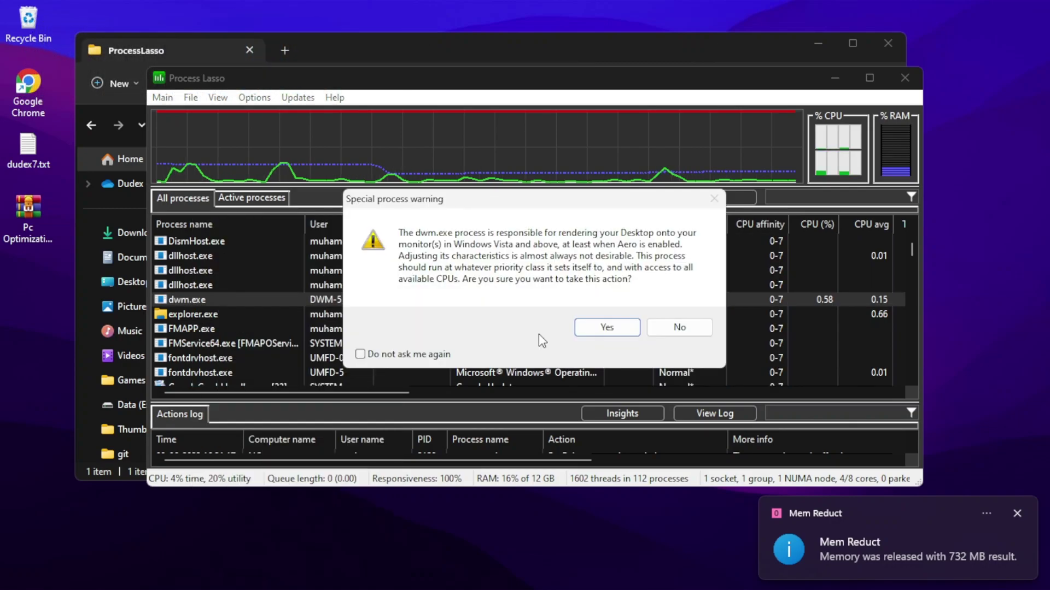
left_click(588, 327)
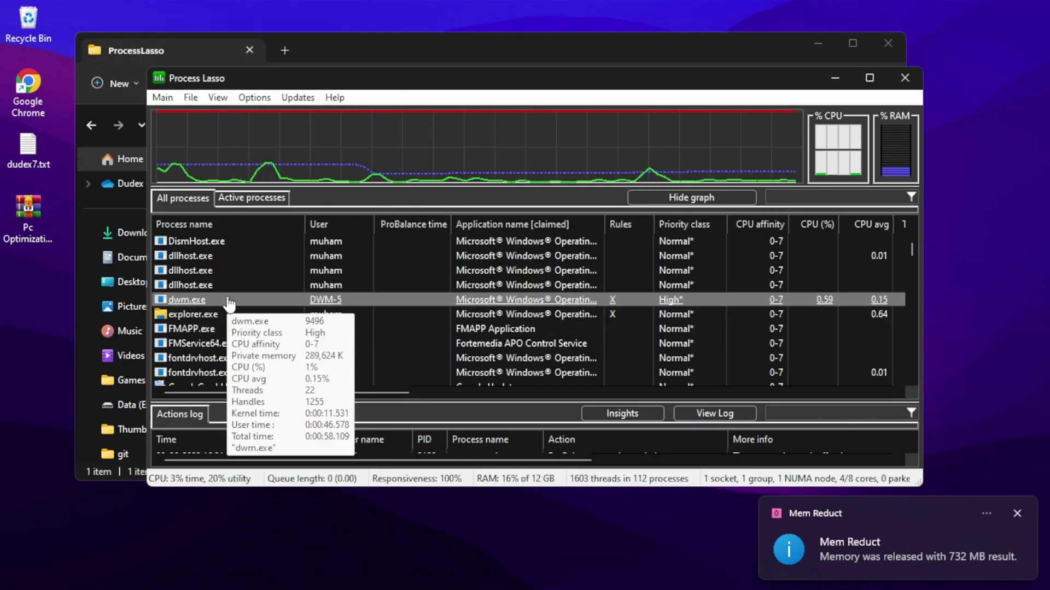
Step: Set the explorer.exe priority class to always High and accept the special process warning
right_click(185, 311)
mouse_move(209, 228)
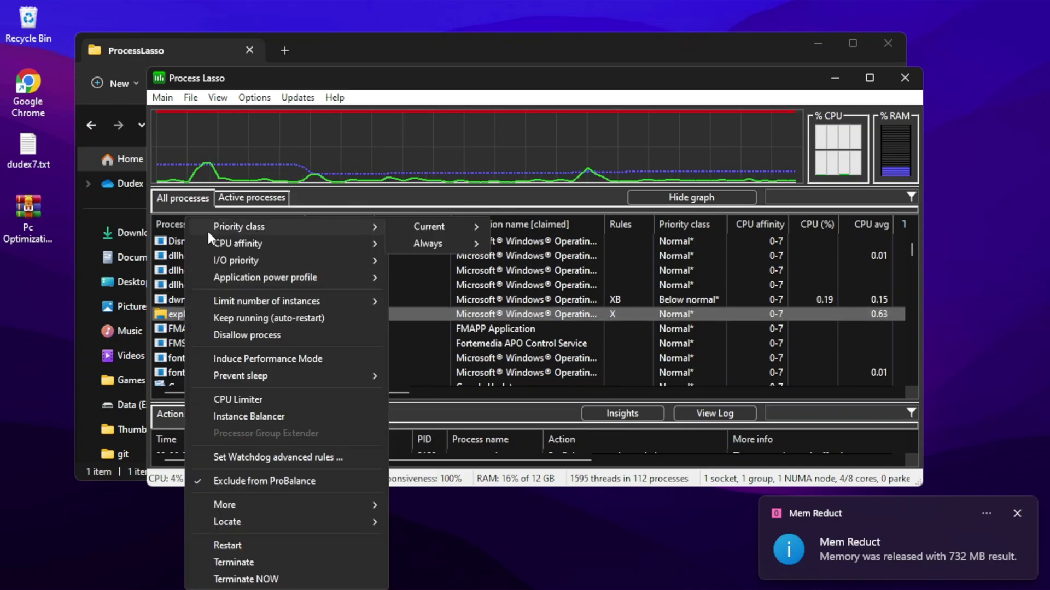
mouse_move(415, 244)
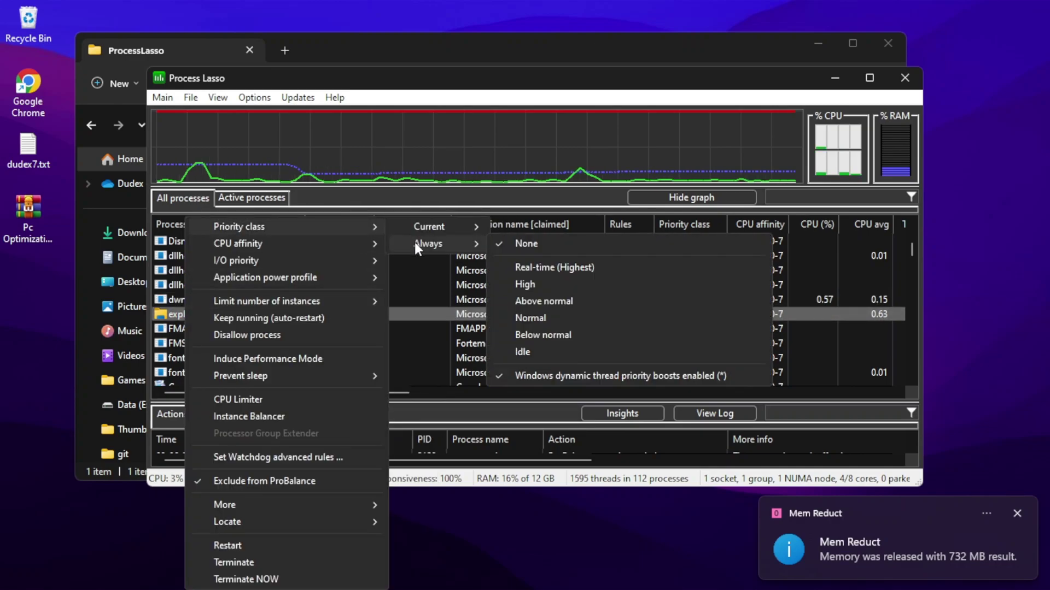
left_click(524, 282)
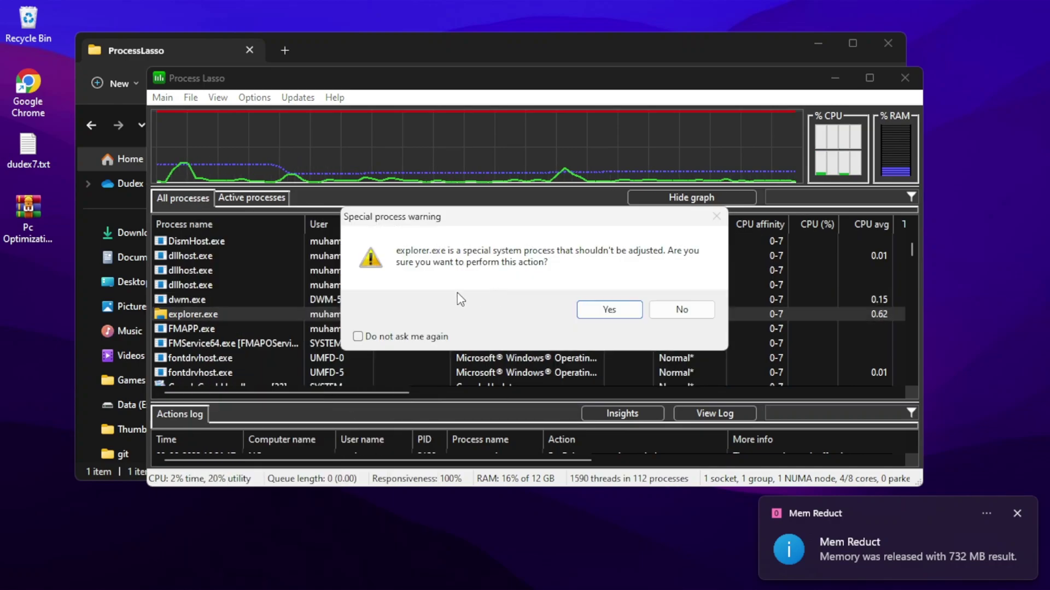
left_click(606, 310)
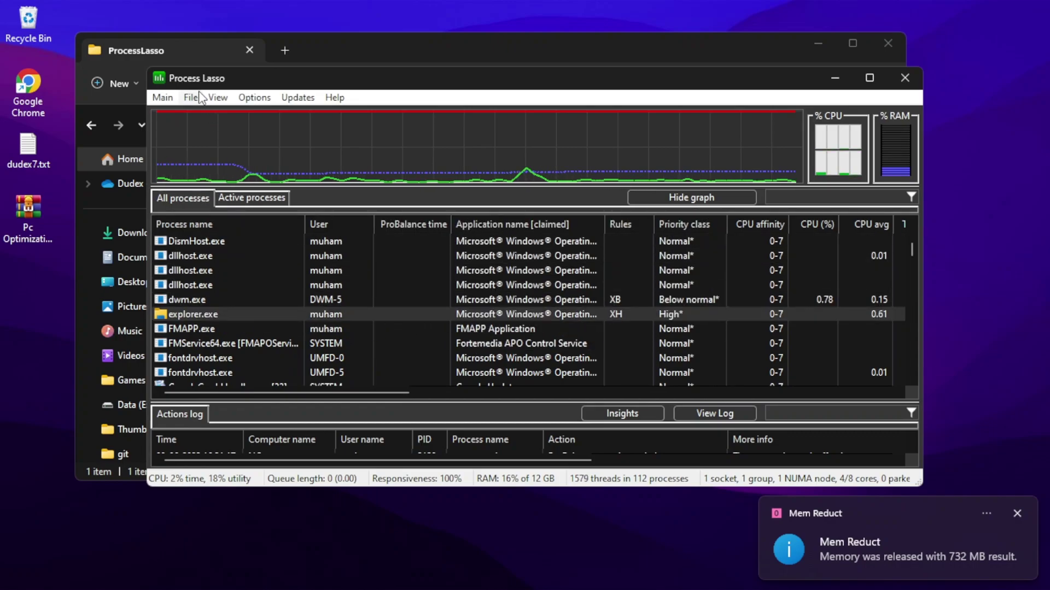
Step: Check that ProBalance is enabled, set the GUI refresh interval to 10s and close the Process Lasso window
left_click(163, 98)
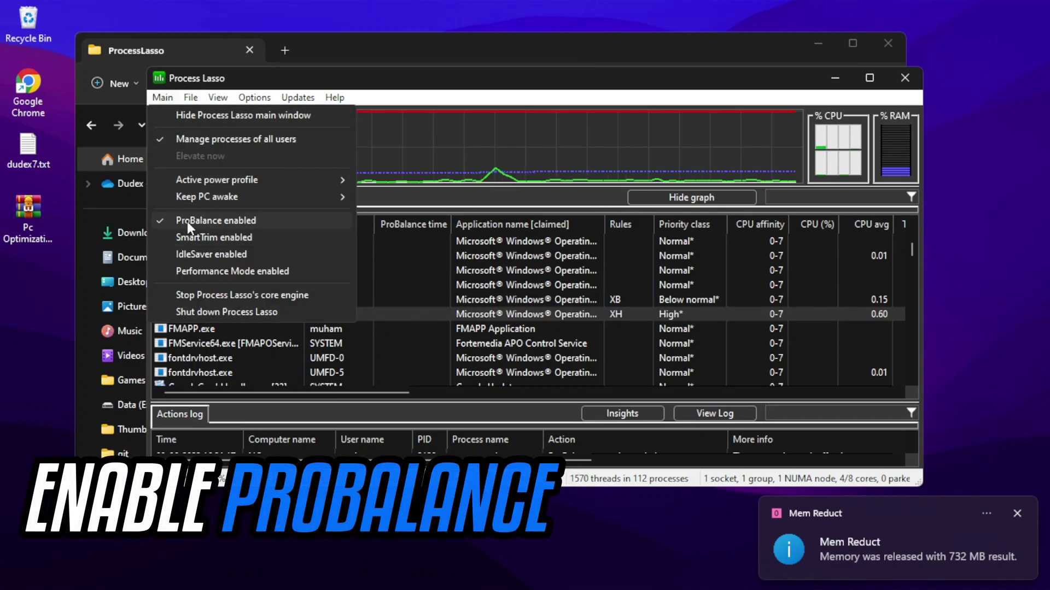
mouse_move(221, 199)
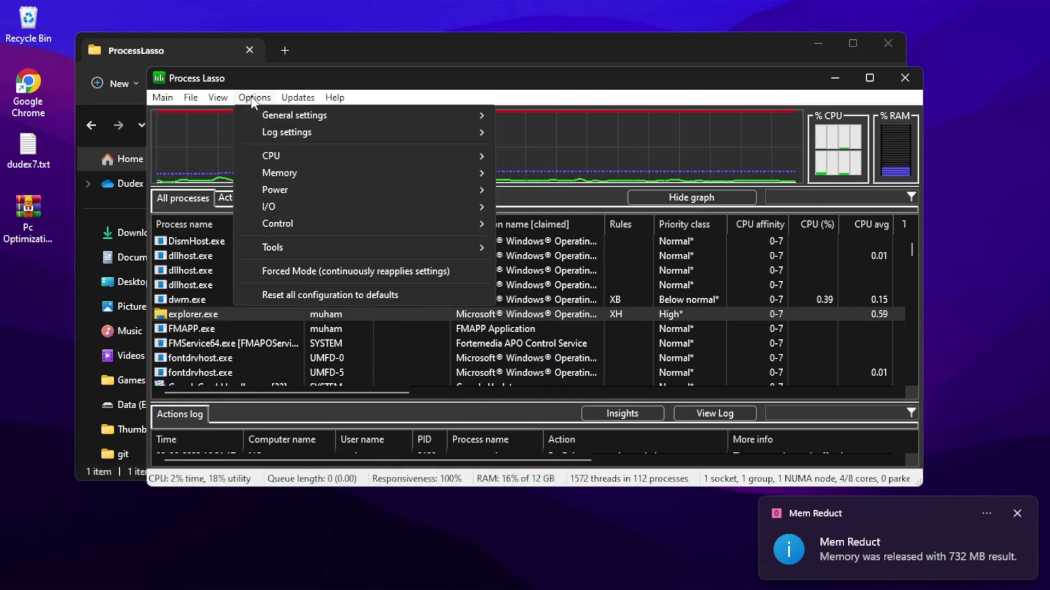
mouse_move(259, 97)
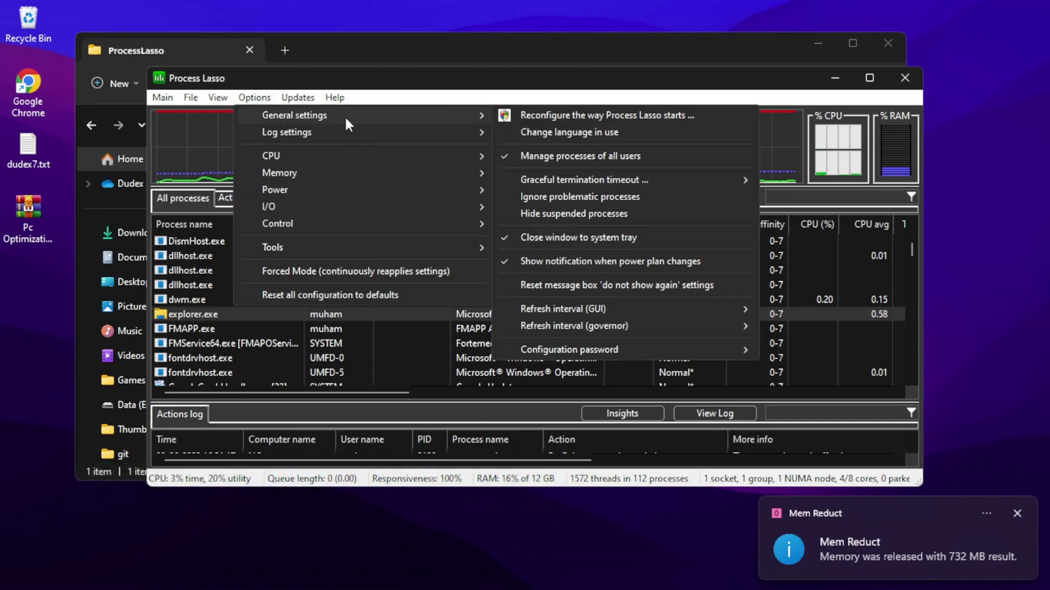
mouse_move(428, 133)
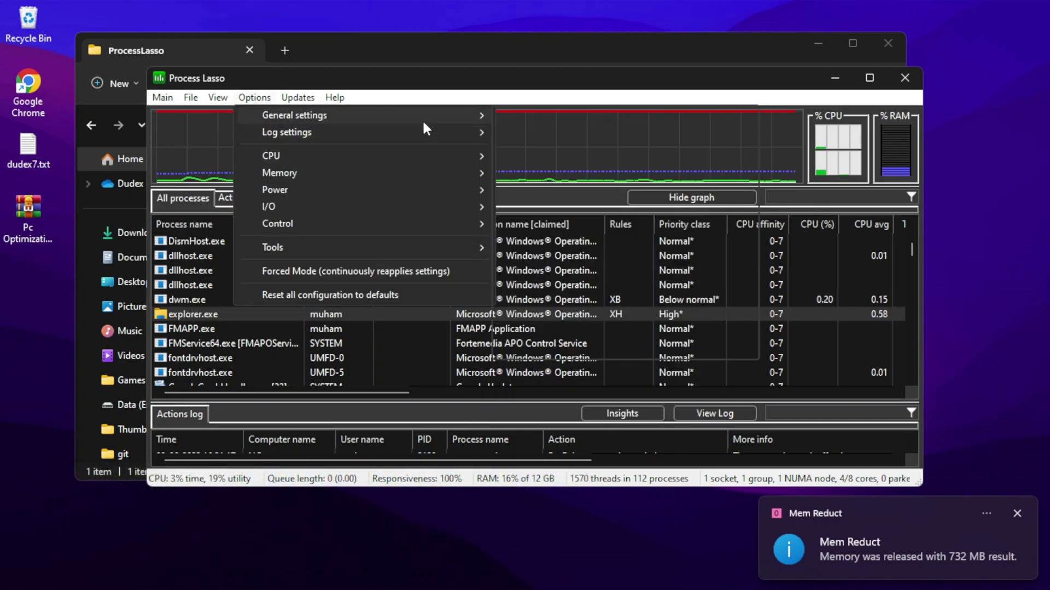
mouse_move(590, 309)
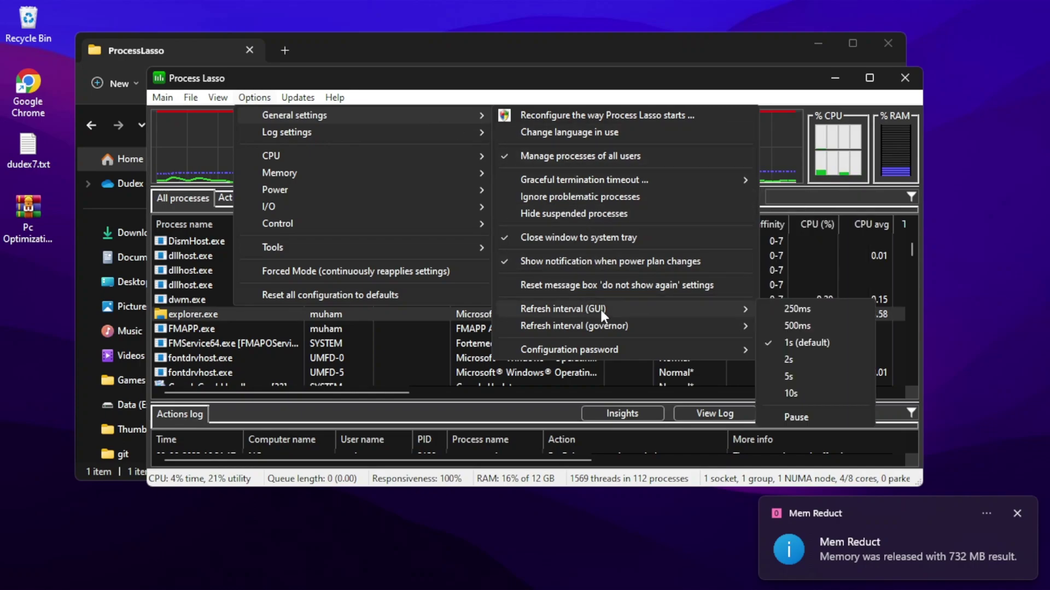
left_click(806, 392)
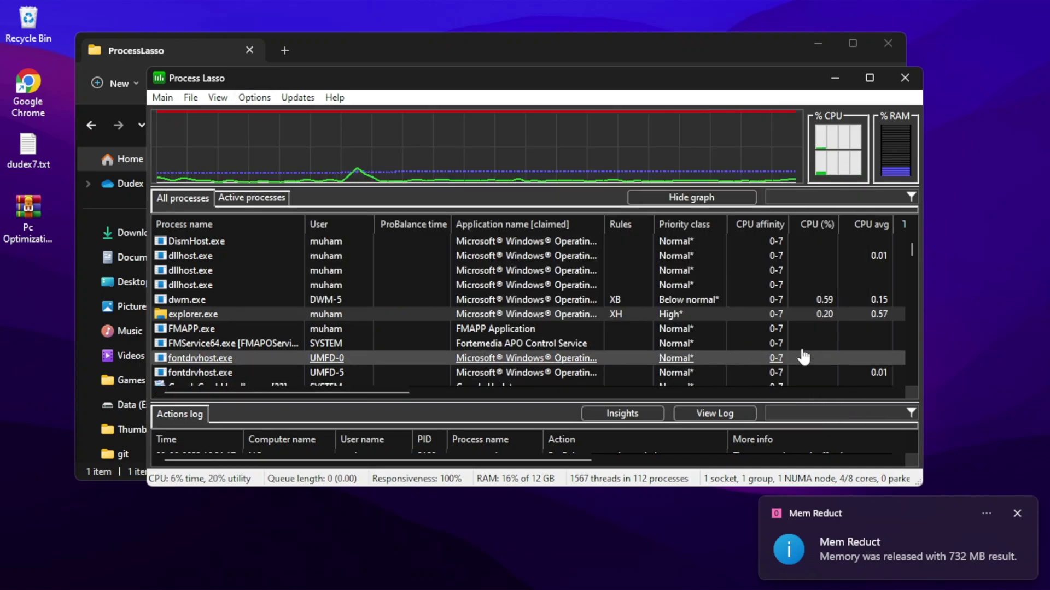
left_click(904, 79)
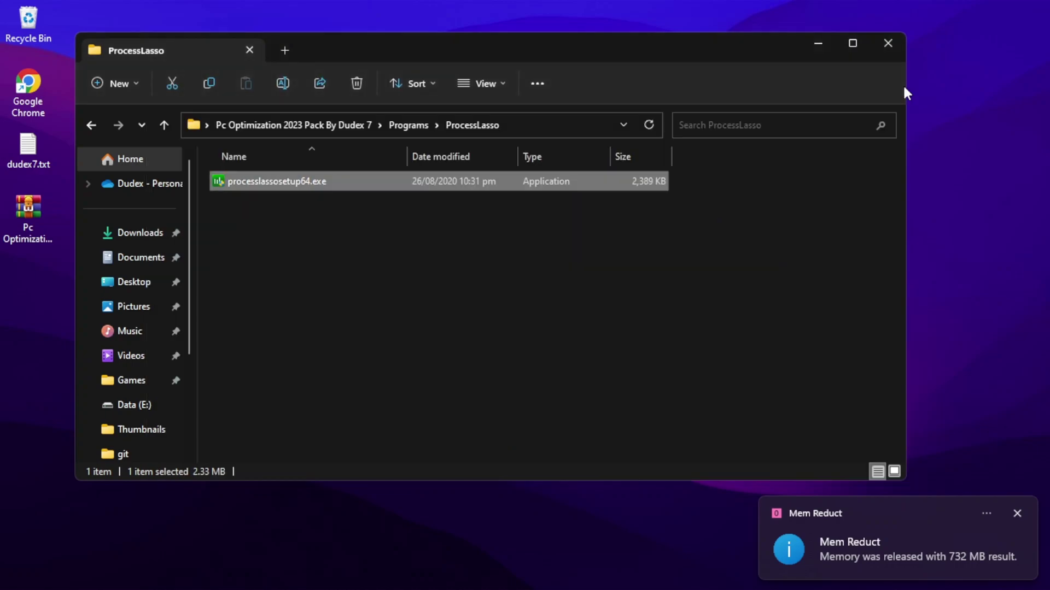
Step: Go back from the ProcessLasso folder, launch Quick CPU and select the Ultimate Performance system power plan
left_click(101, 126)
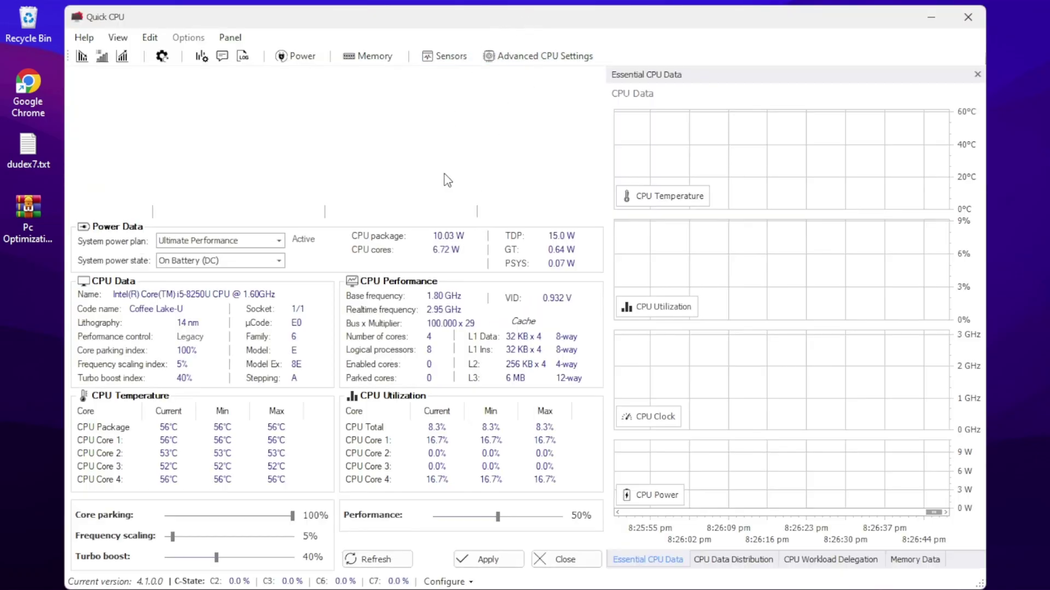
left_click(637, 357)
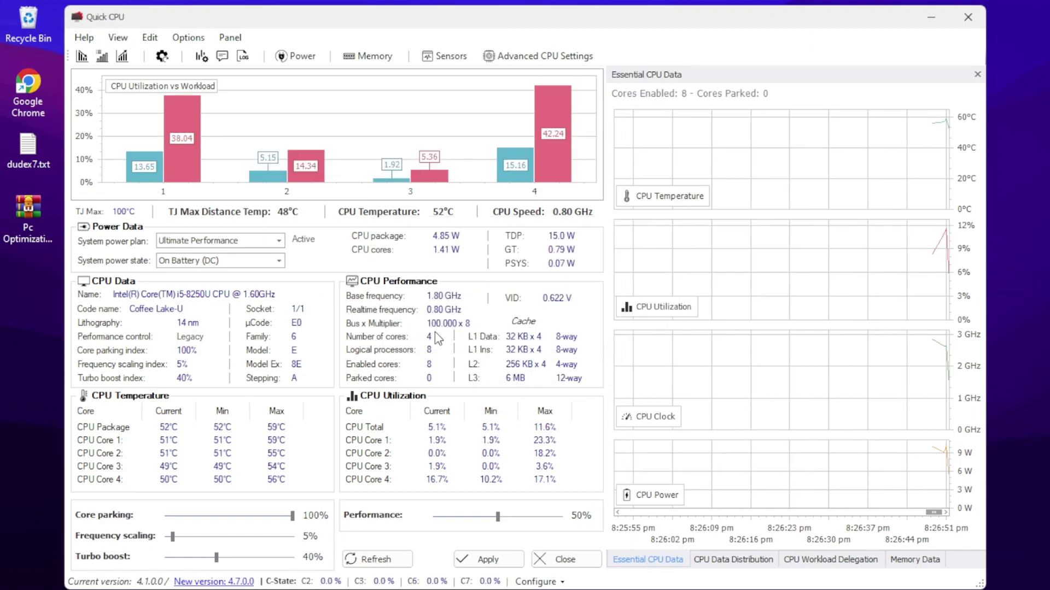
left_click(256, 242)
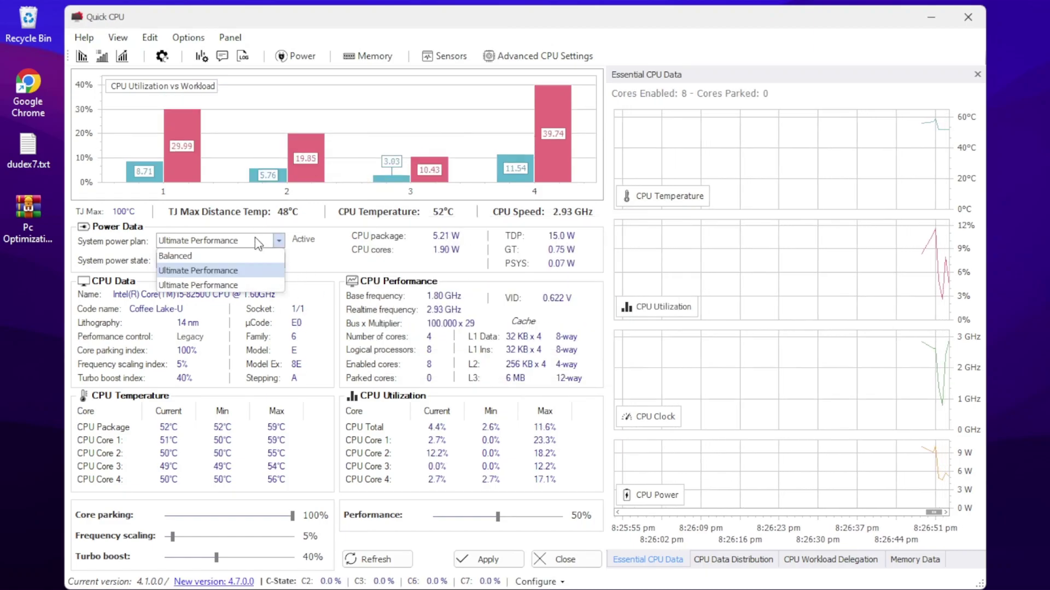
left_click(234, 273)
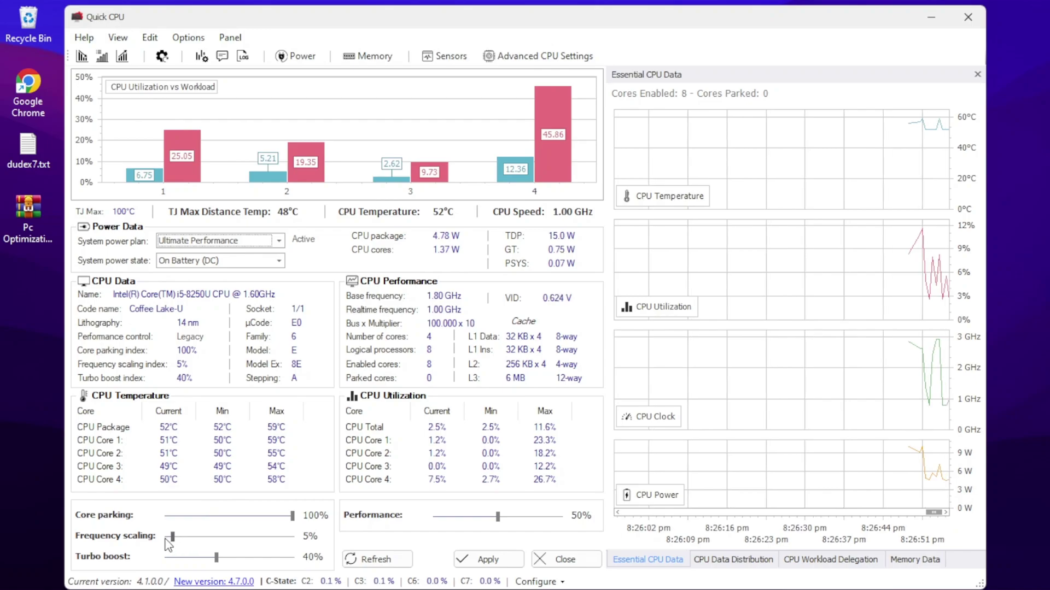
Step: Set frequency scaling, turbo boost and performance to 100%, apply the changes and close Quick CPU
left_click_drag(236, 540, 383, 533)
left_click_drag(216, 558, 316, 560)
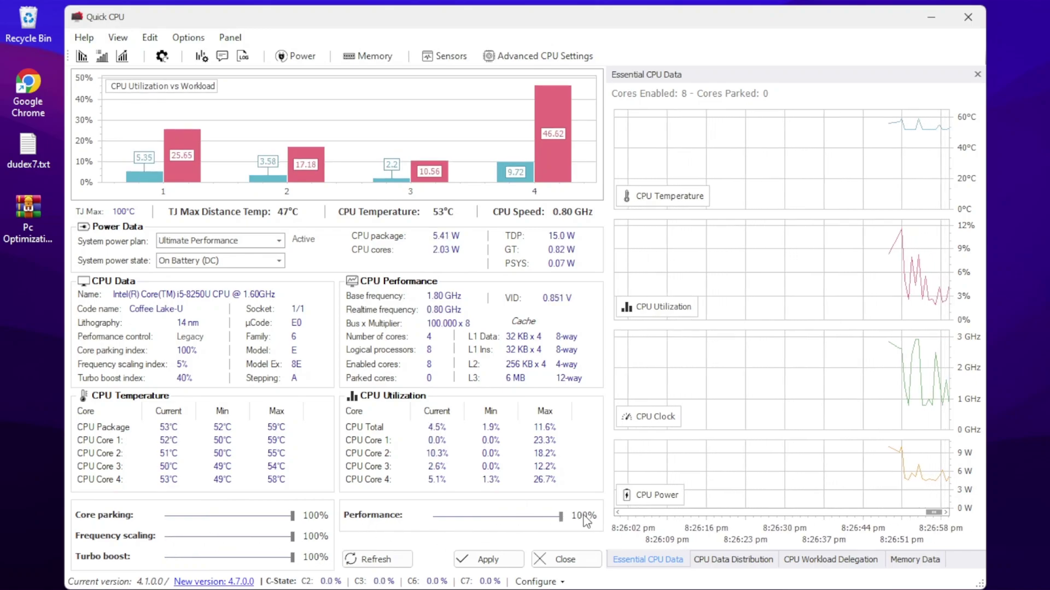
left_click(482, 559)
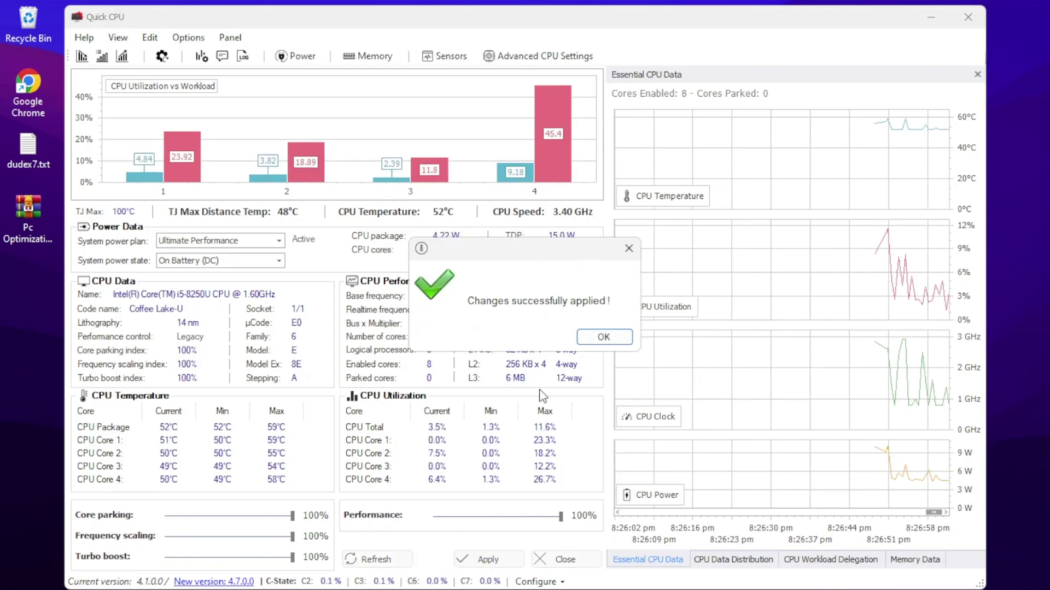
left_click(604, 336)
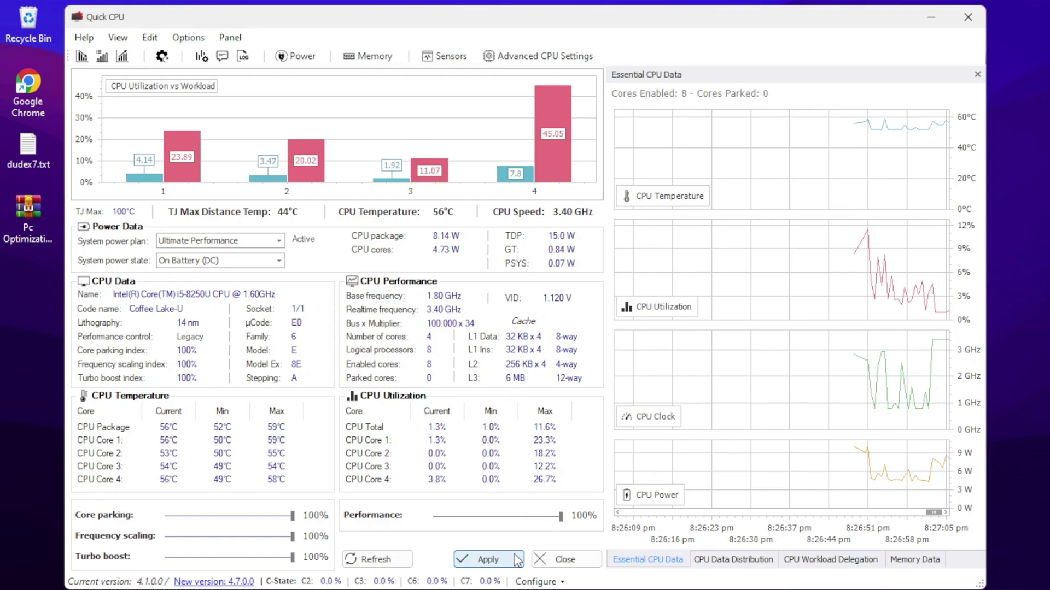
left_click(563, 559)
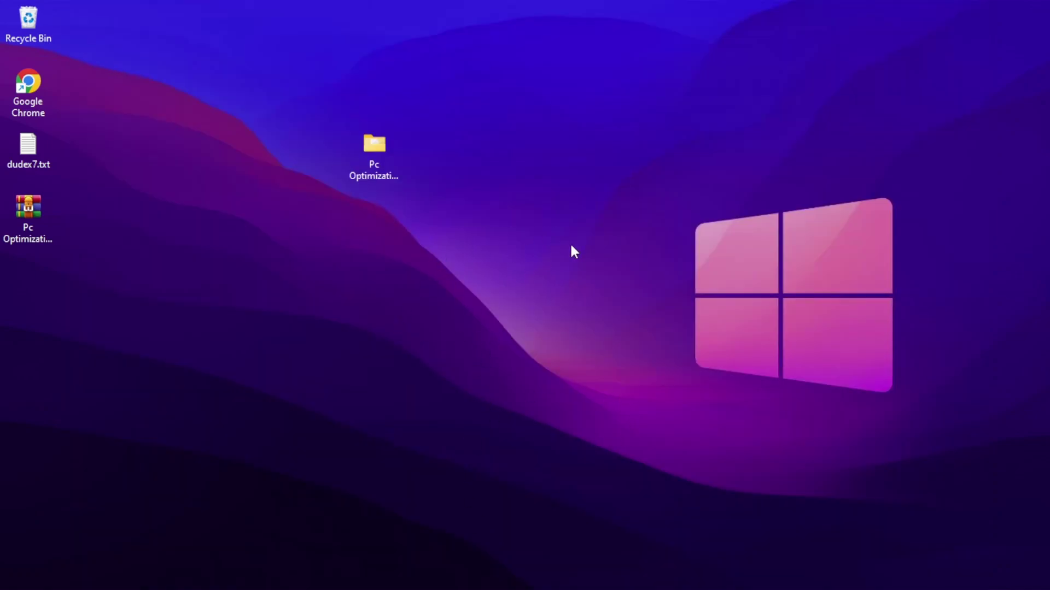
Step: Refresh the desktop and open Start in preparation for restarting the PC
right_click(608, 225)
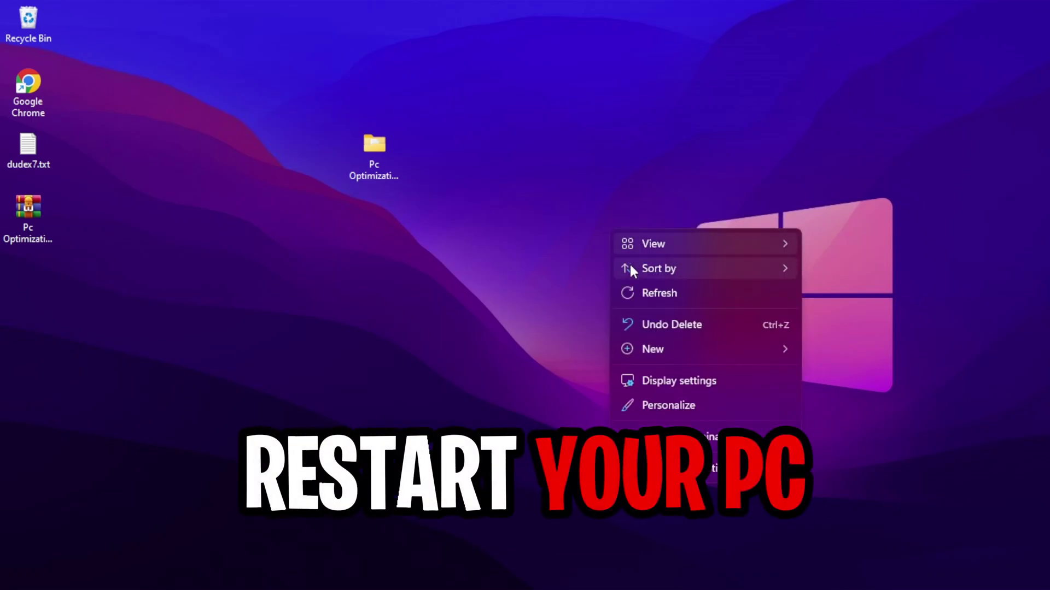
left_click(646, 295)
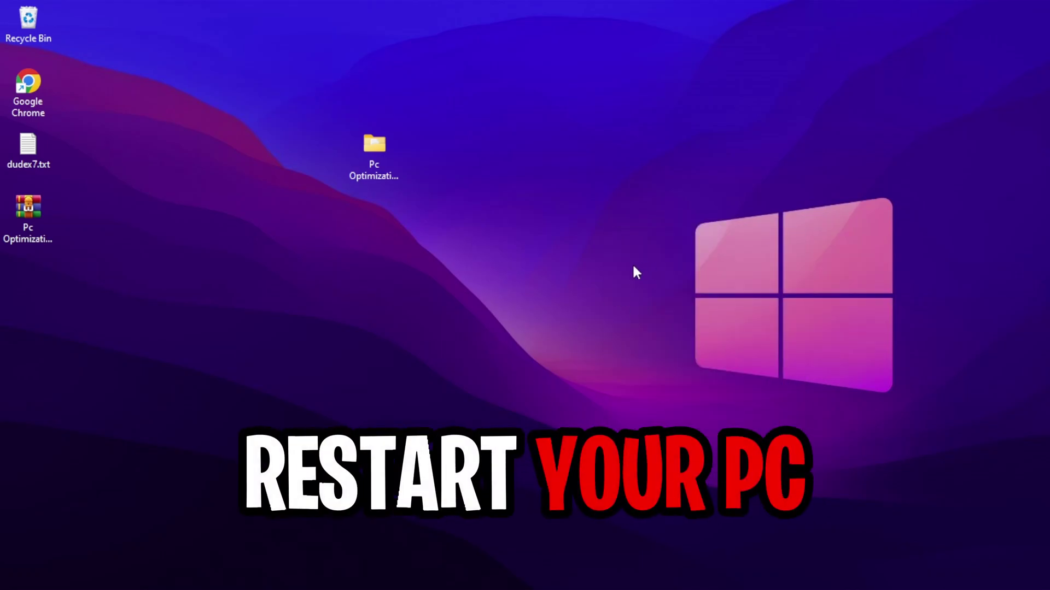
key("super")
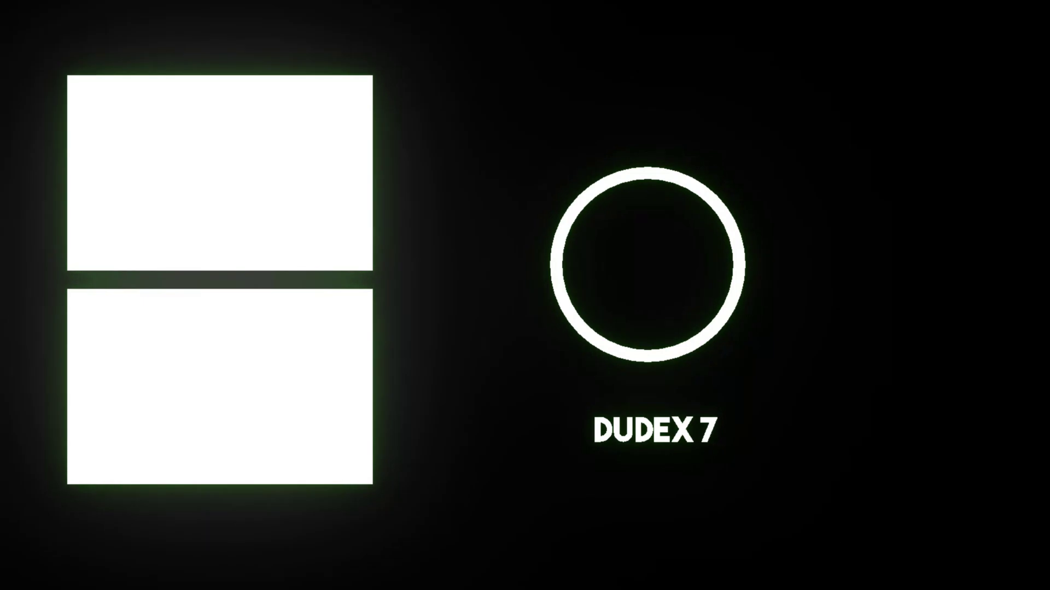